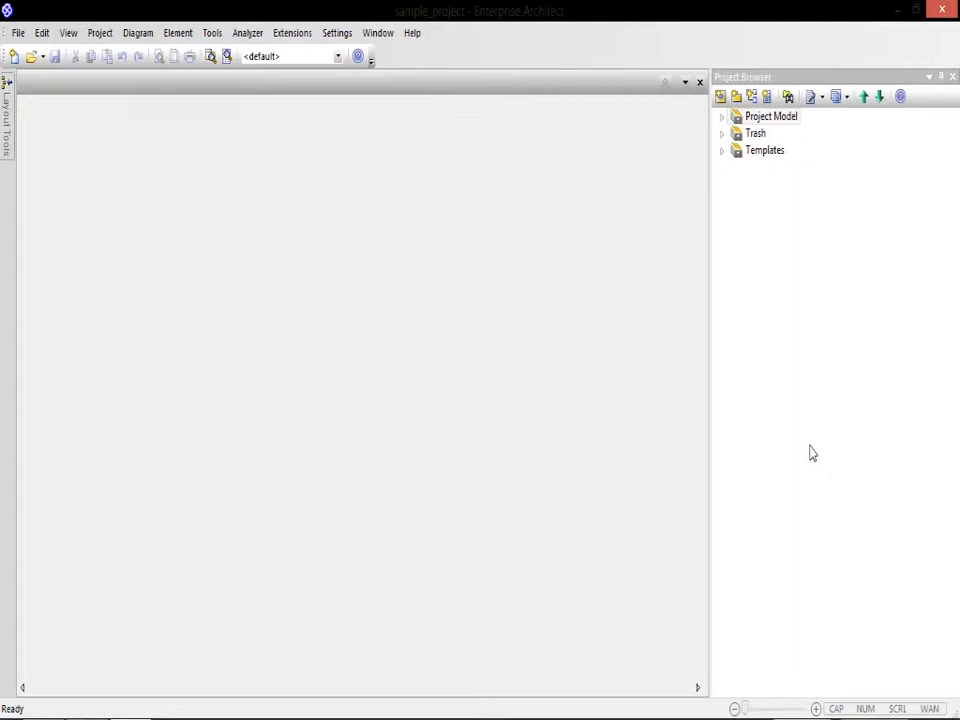
Step: Examine the template packages for specifications in the Templates model, then collapse it
left_click(815, 80)
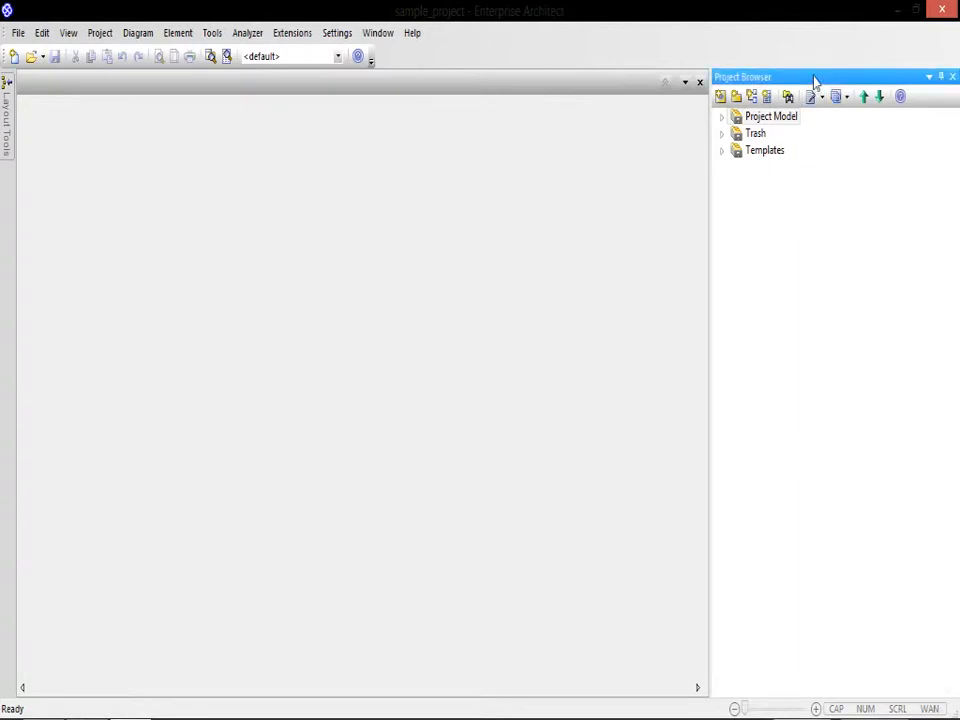
left_click(755, 137)
left_click(722, 151)
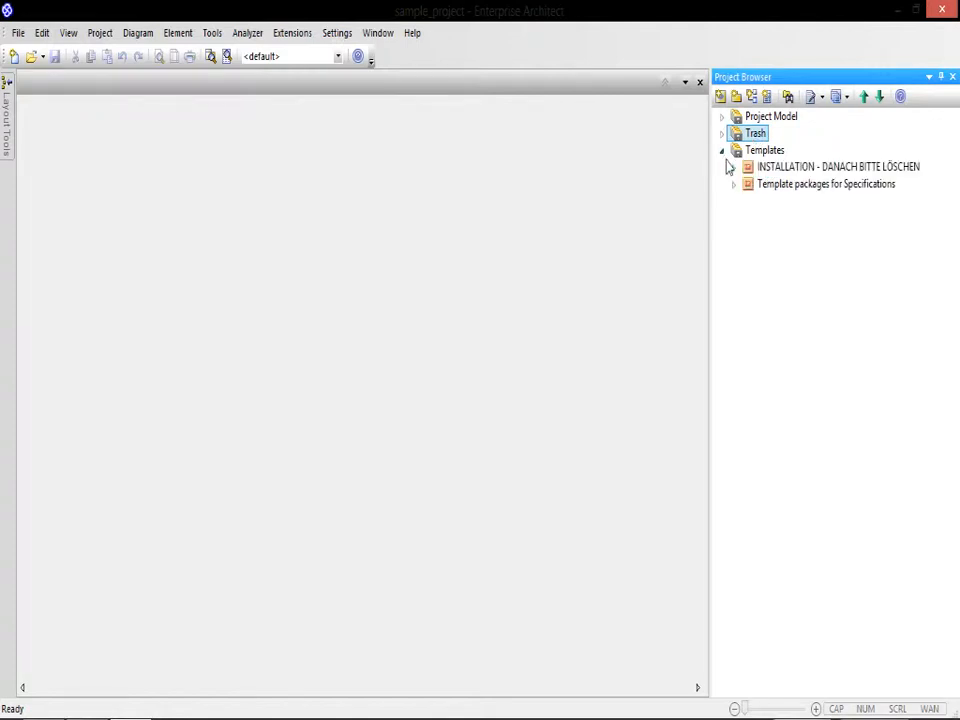
left_click(734, 185)
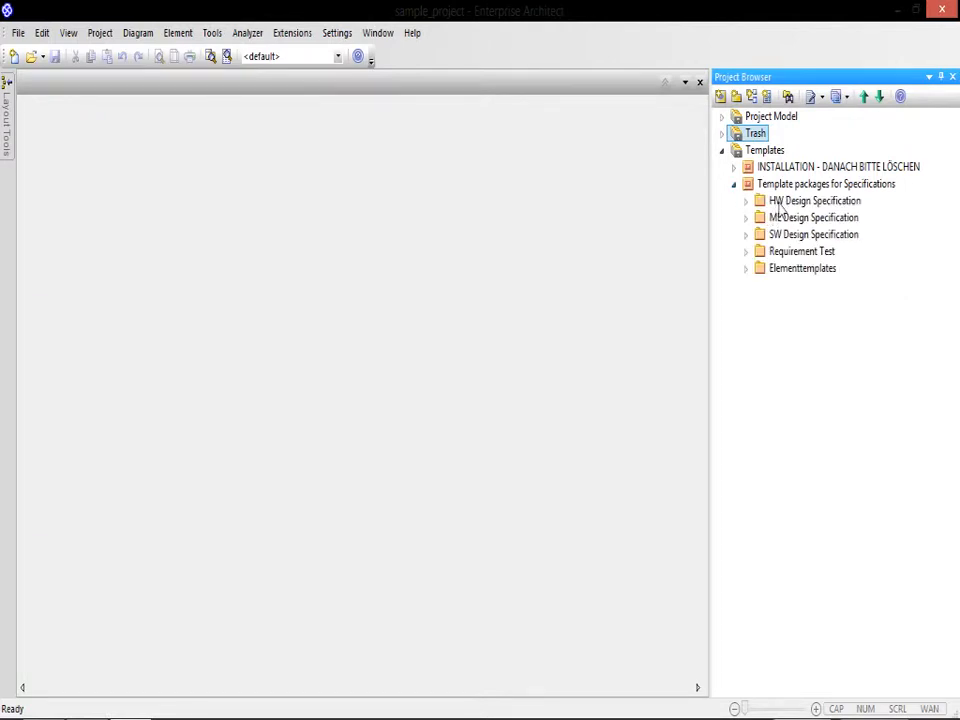
left_click(723, 152)
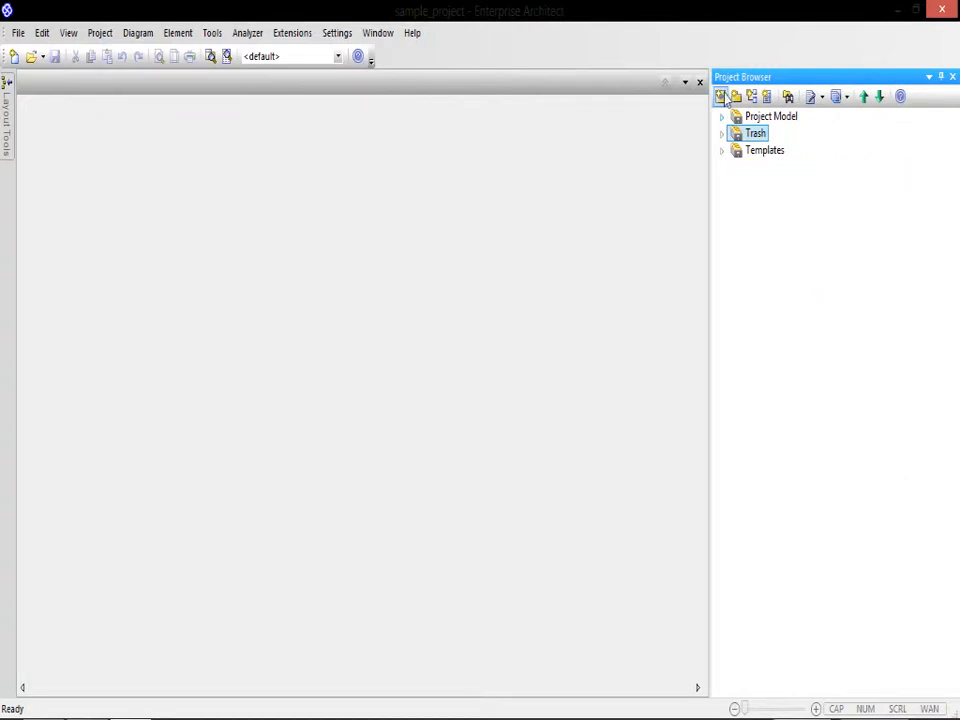
Step: Expand the Project Model and its Design specifications package, and look through the contents of the Test package
left_click(722, 117)
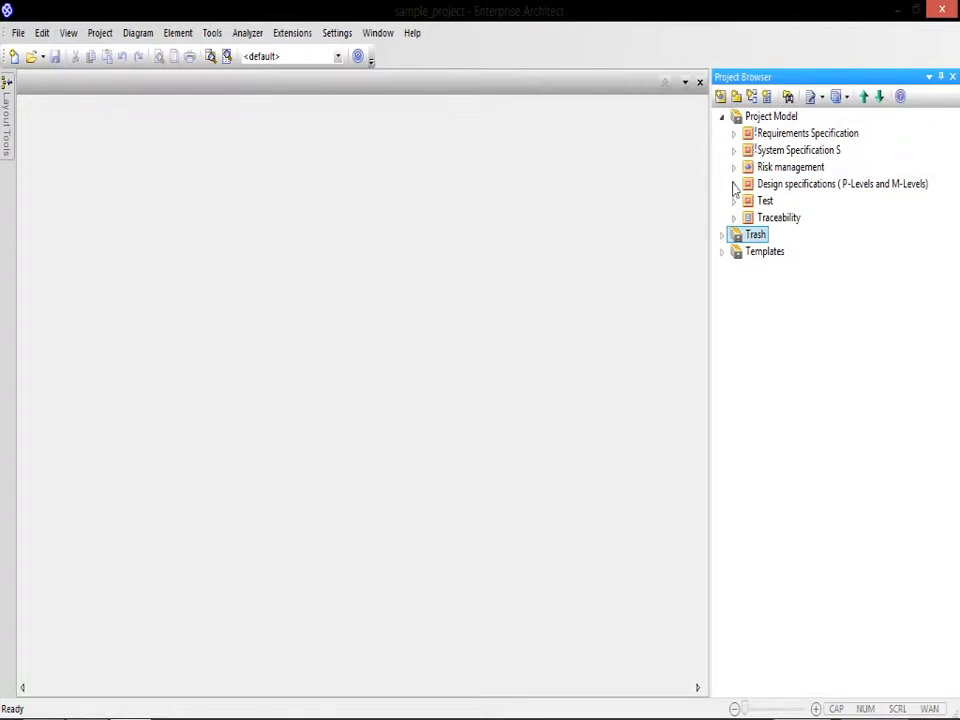
left_click(732, 186)
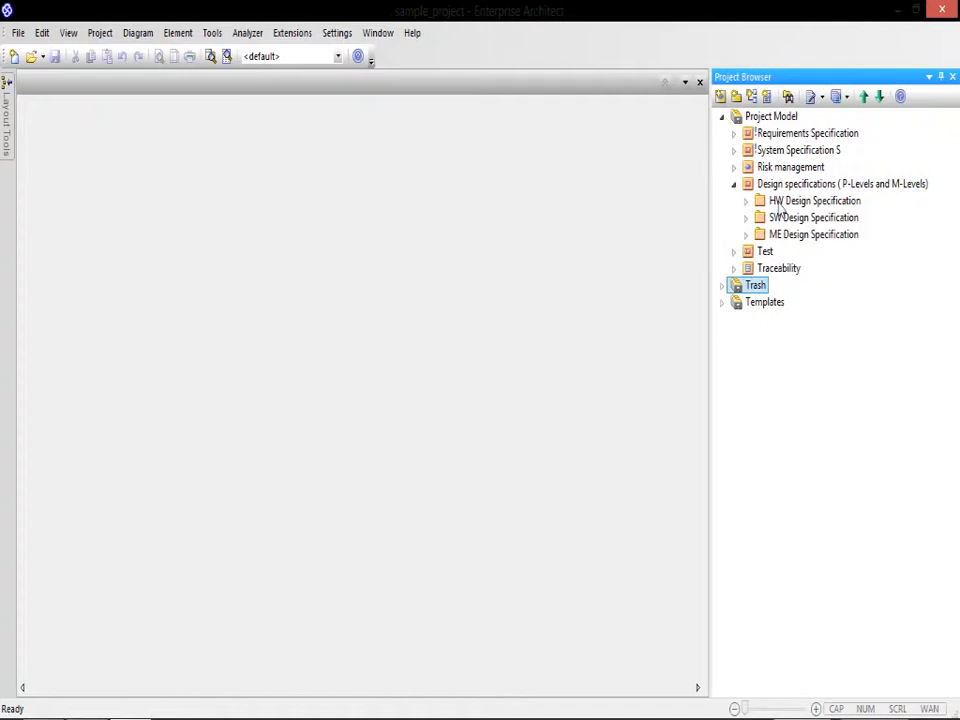
left_click(734, 252)
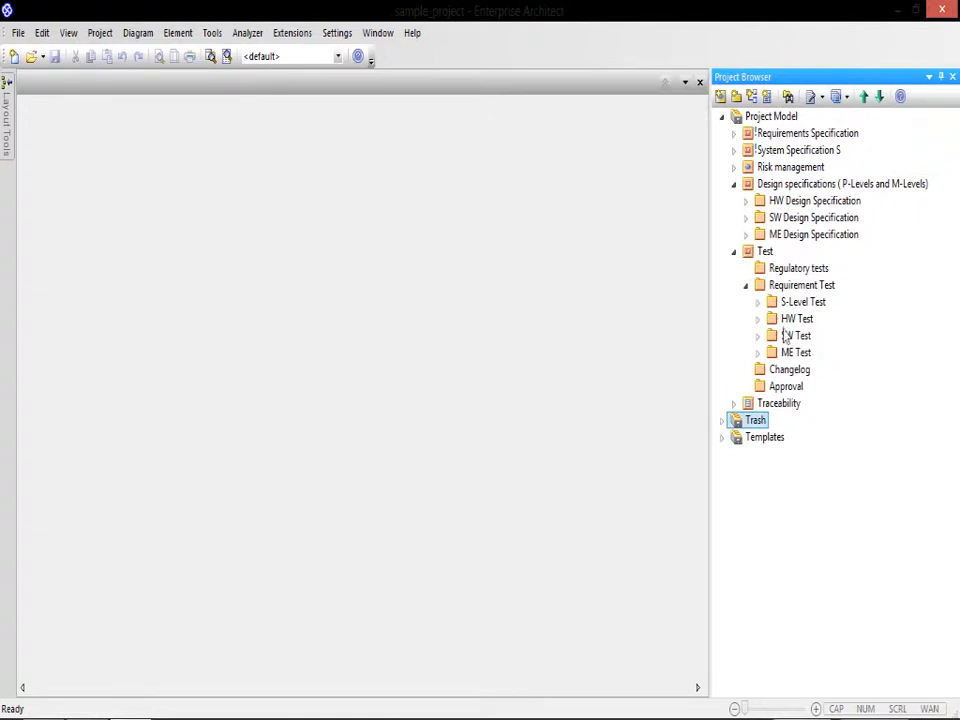
left_click(735, 251)
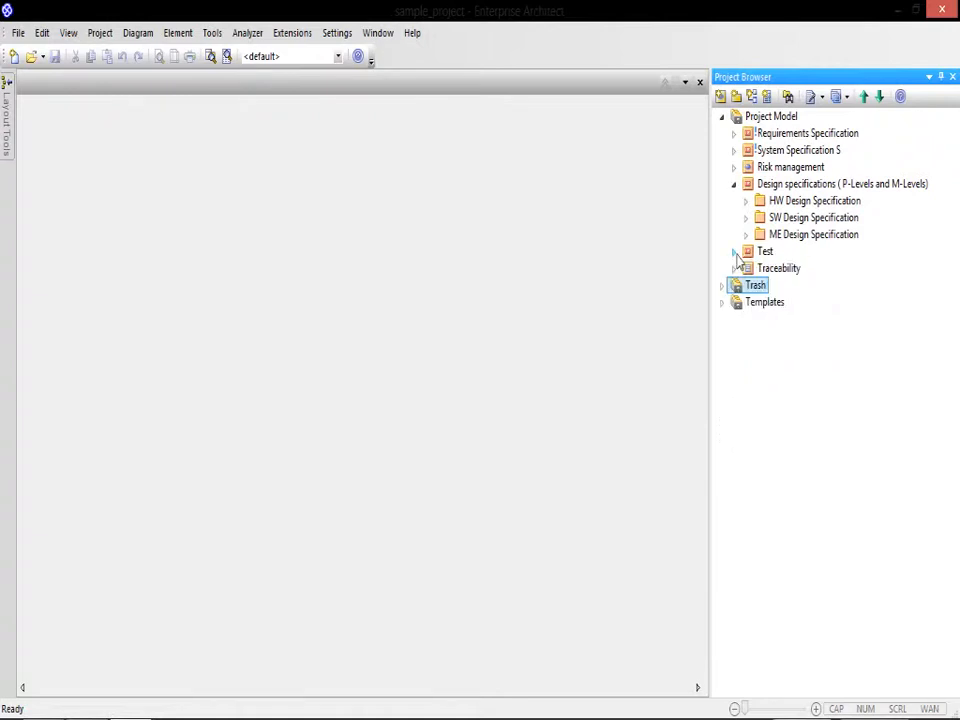
Step: Open the ENARTalis Documentview for the Requirements Specification package and sync it from the model
left_click(750, 138)
right_click(750, 138)
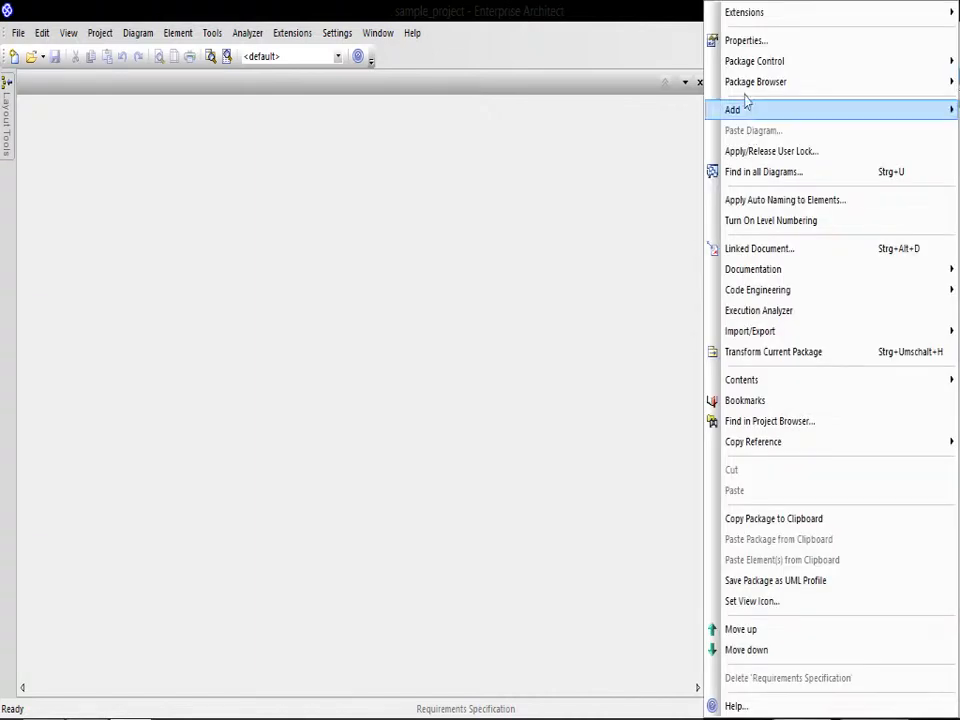
mouse_move(727, 18)
mouse_move(686, 26)
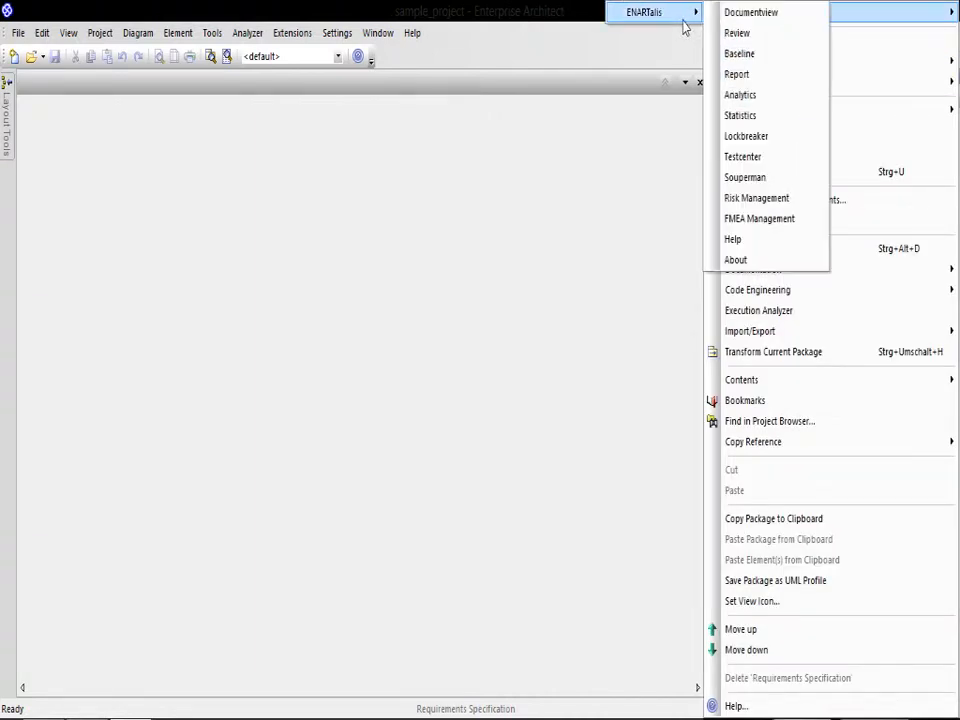
left_click(732, 16)
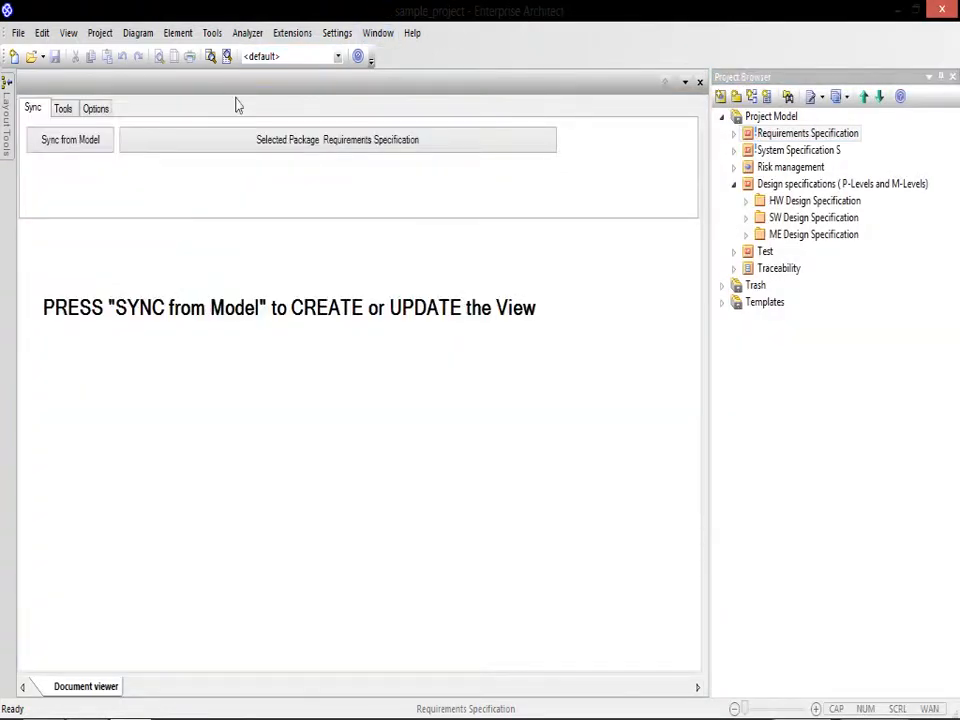
left_click(91, 140)
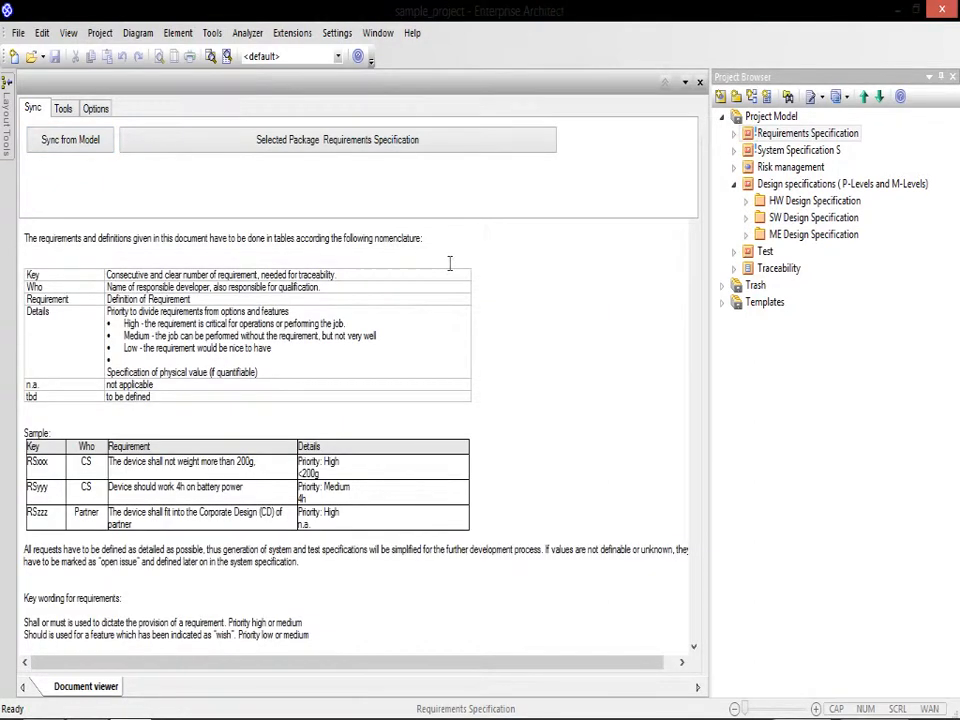
Step: Examine the Requirements Specification document, the viewer's tools and display options, and the matching package structure in the project tree
left_click(693, 292)
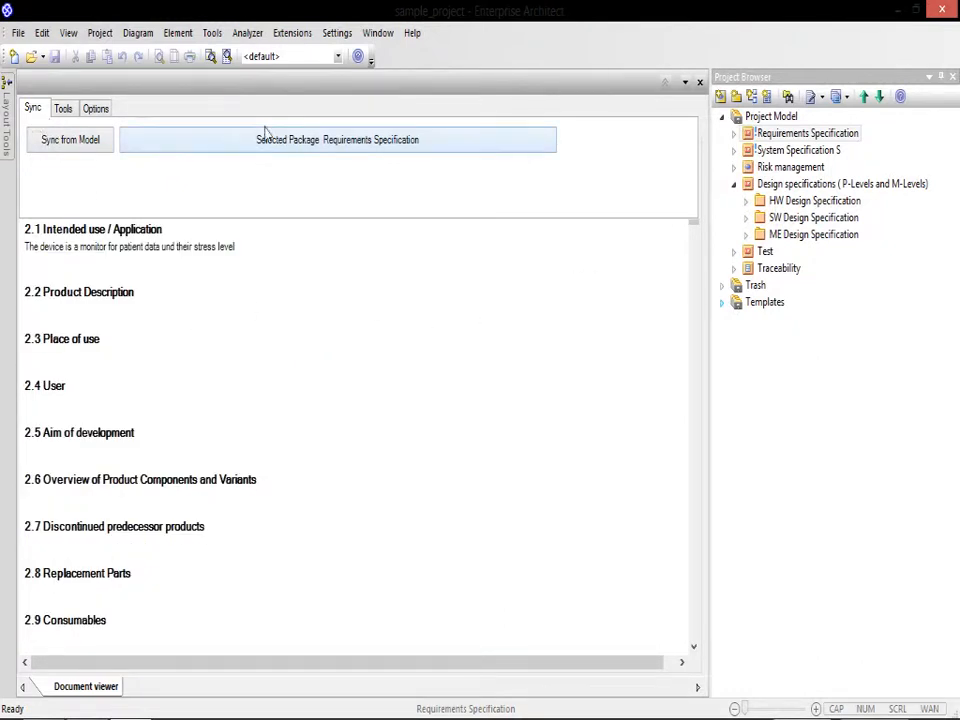
left_click(64, 110)
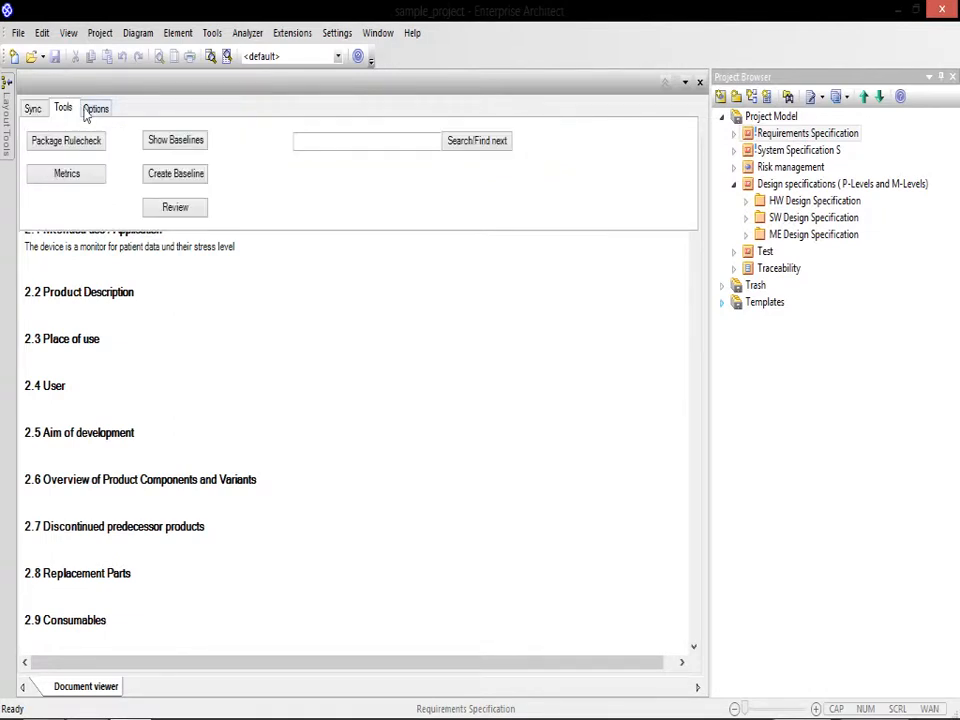
left_click(88, 110)
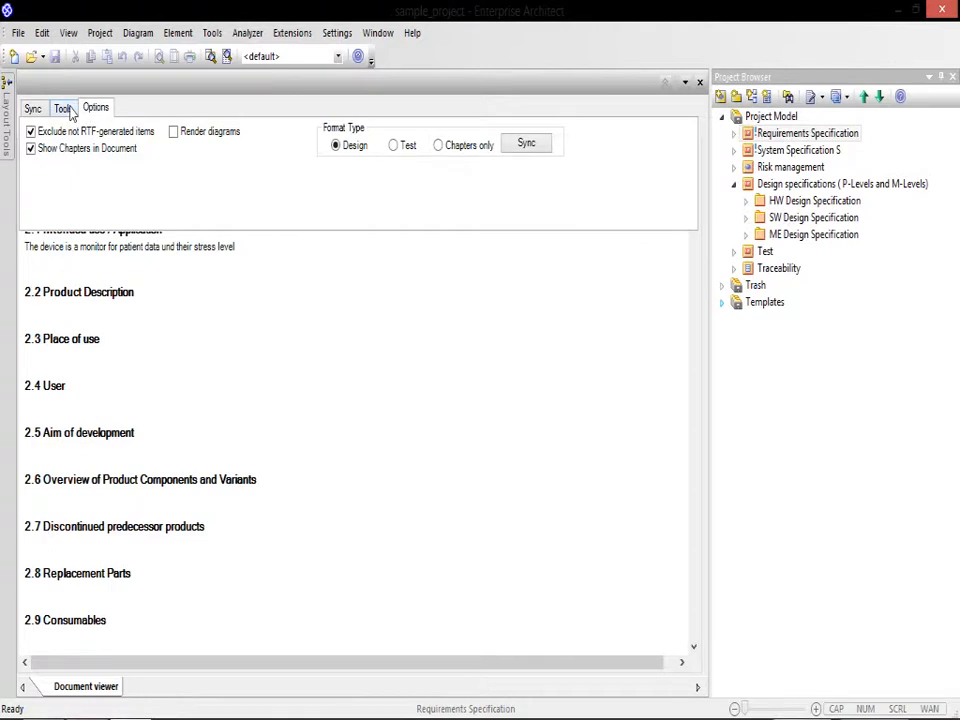
left_click(65, 110)
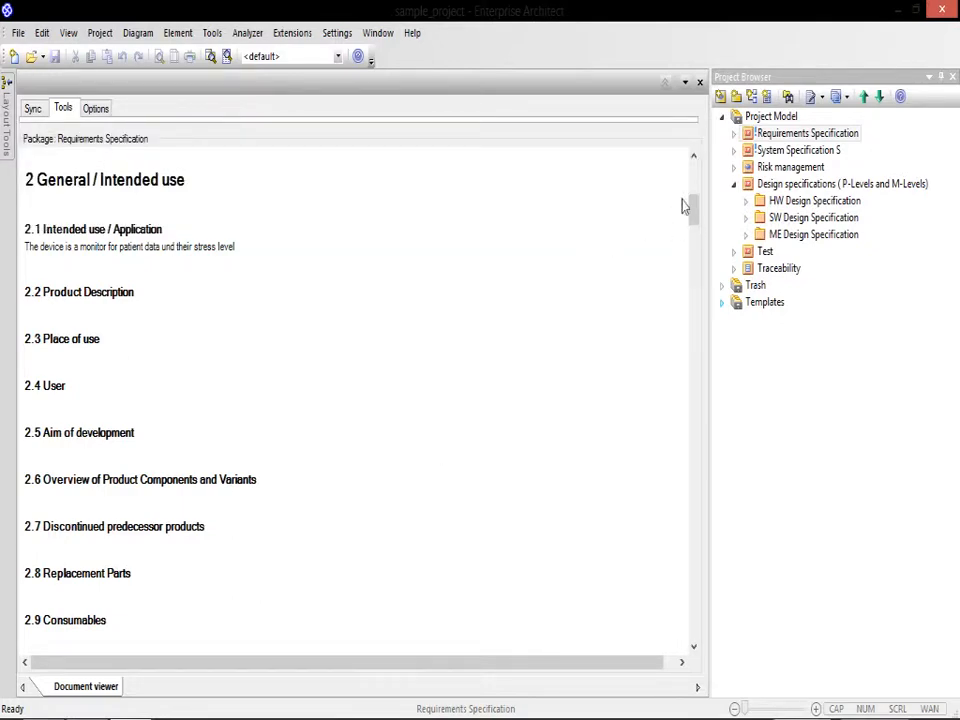
left_click_drag(689, 216, 695, 188)
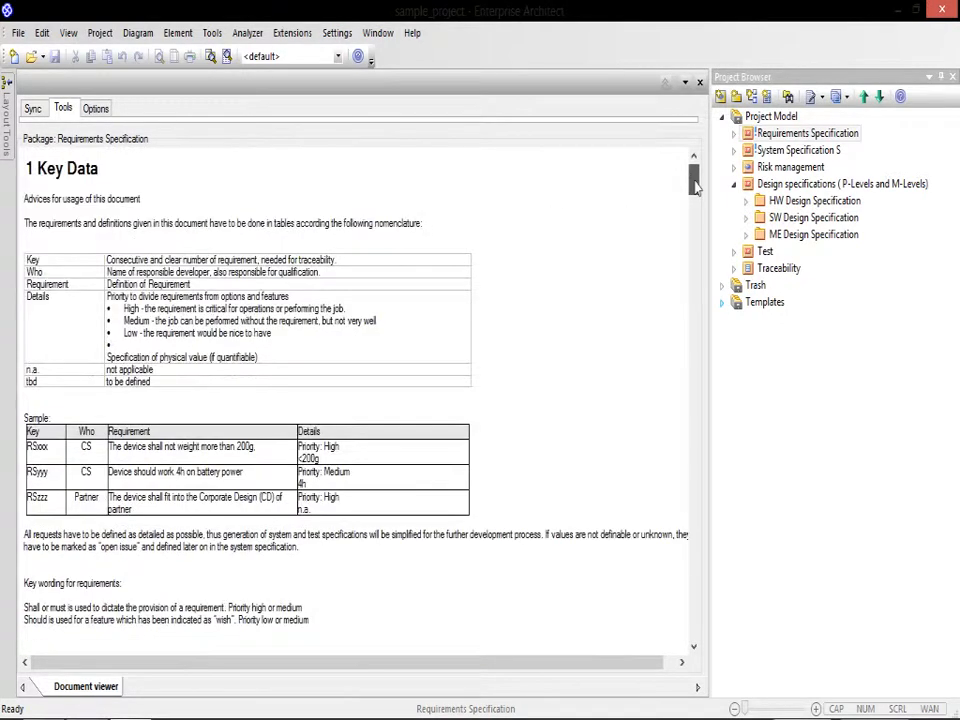
left_click(733, 136)
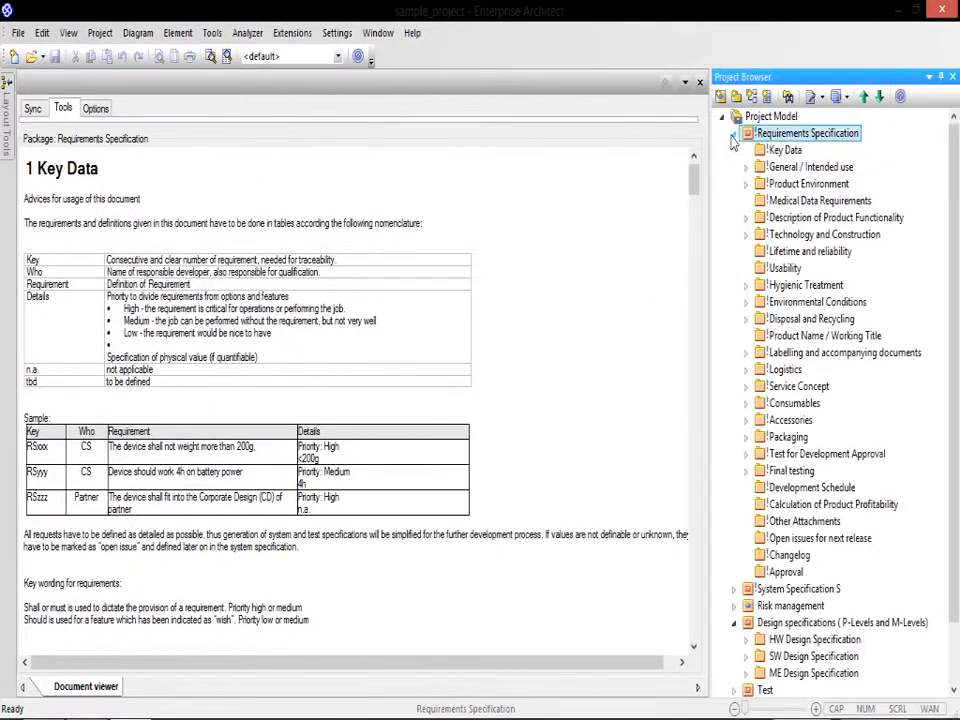
left_click(733, 136)
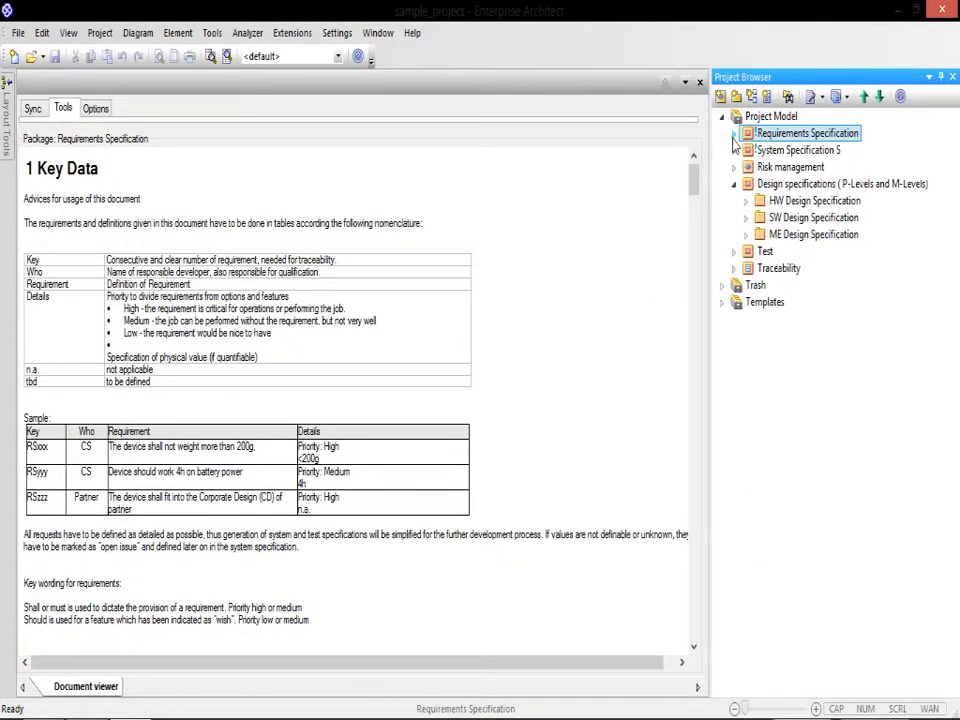
mouse_move(693, 188)
left_mouse_down()
mouse_move(703, 511)
mouse_move(698, 175)
left_mouse_up()
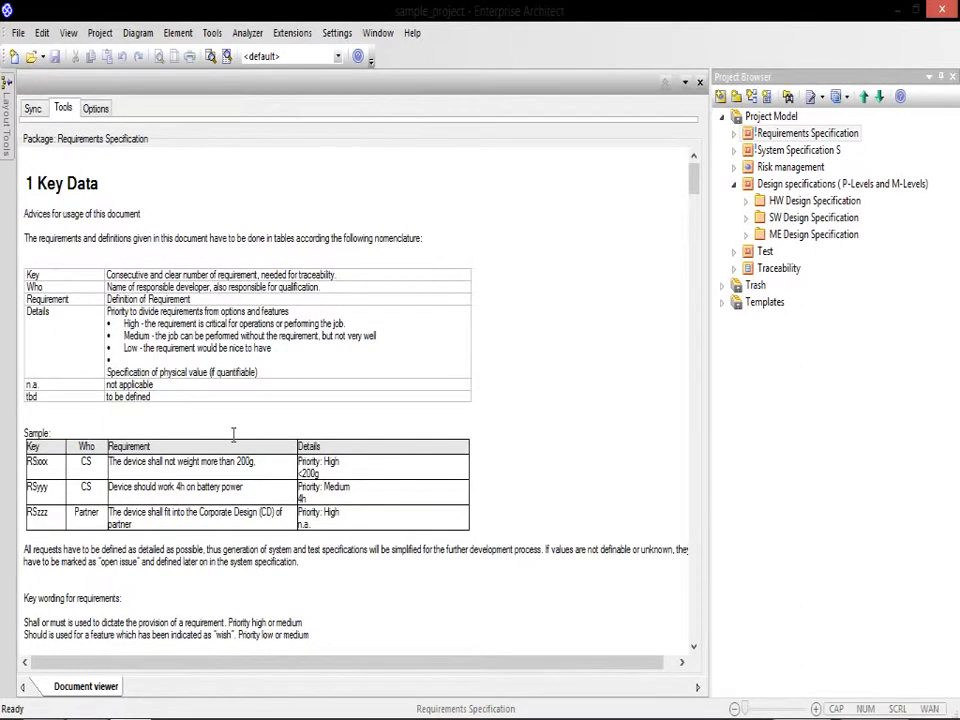
Step: Open the linked document of the 1 Key Data chapter from the document view, read to its end and close it
right_click(67, 195)
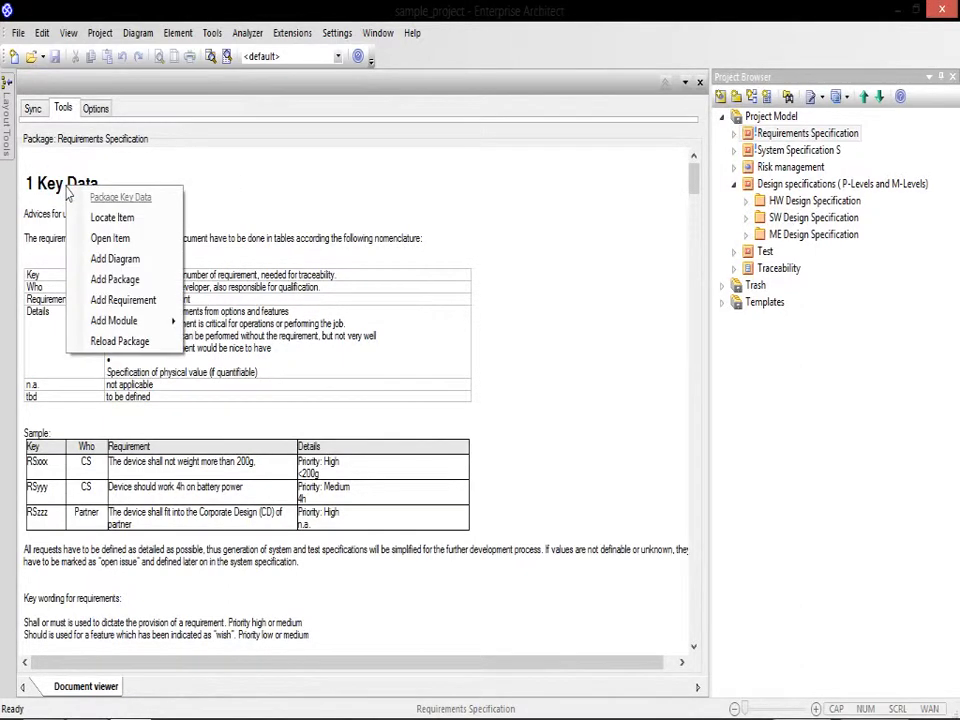
left_click(110, 238)
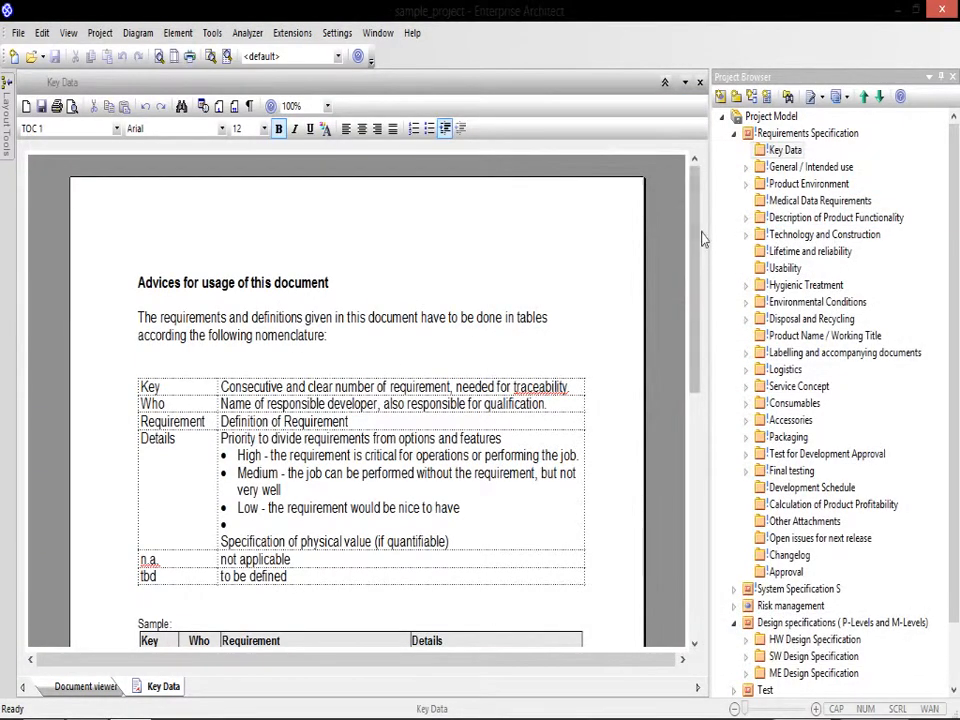
left_click_drag(698, 237, 697, 467)
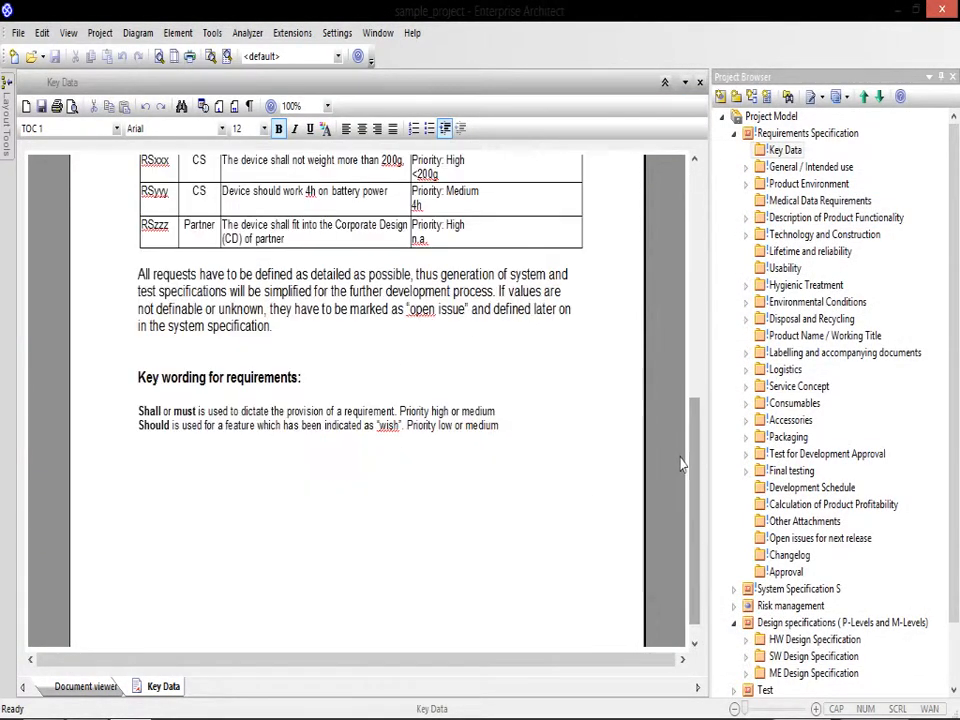
left_click(700, 82)
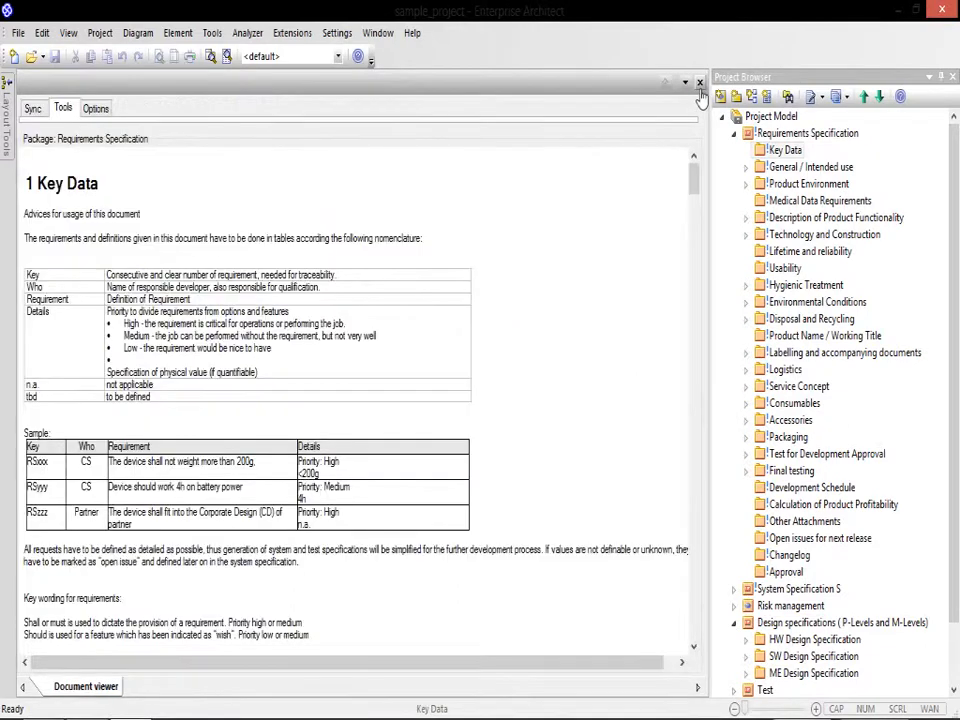
key("super+c")
left_click(433, 208)
Step: Create a requirement under chapter 3.1 Market with the short description "US Market" and the type information
left_click_drag(692, 181, 693, 254)
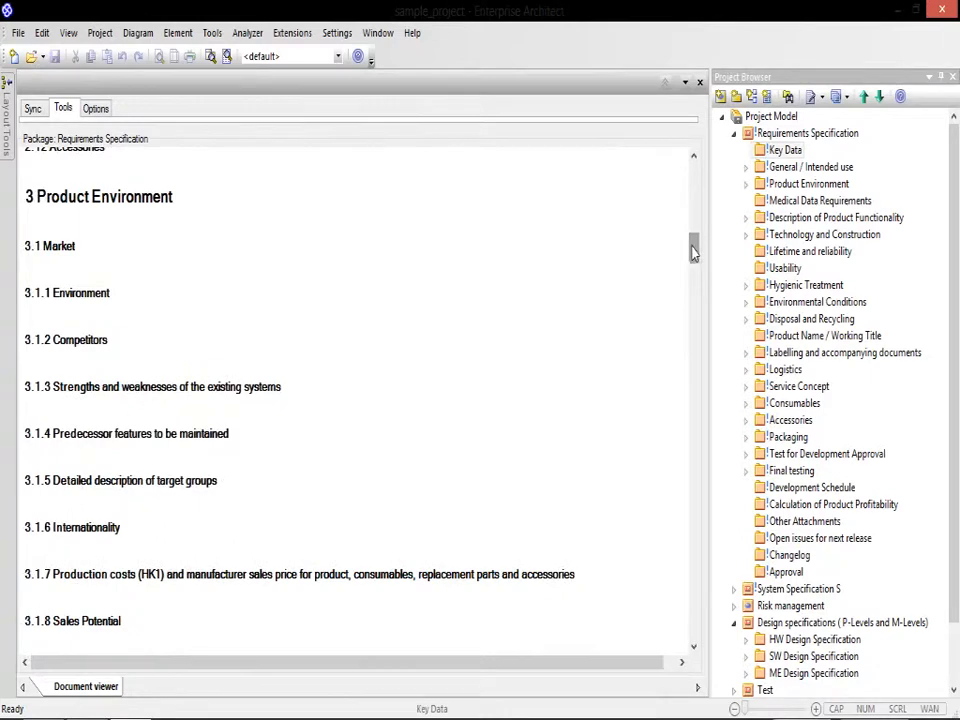
left_click(733, 133)
key("super+c")
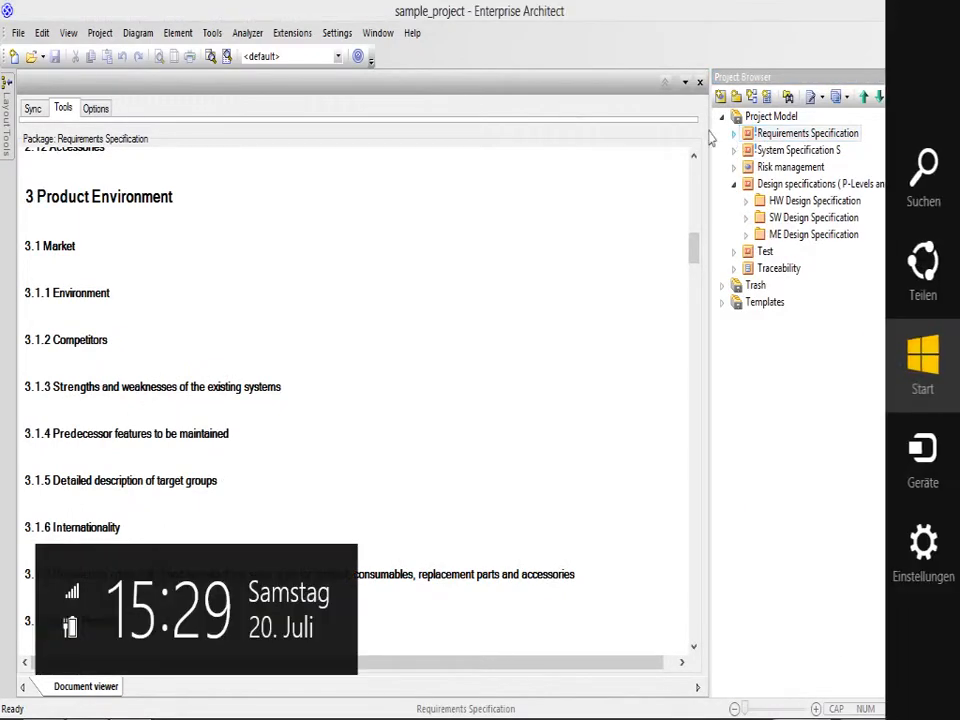
left_click(192, 235)
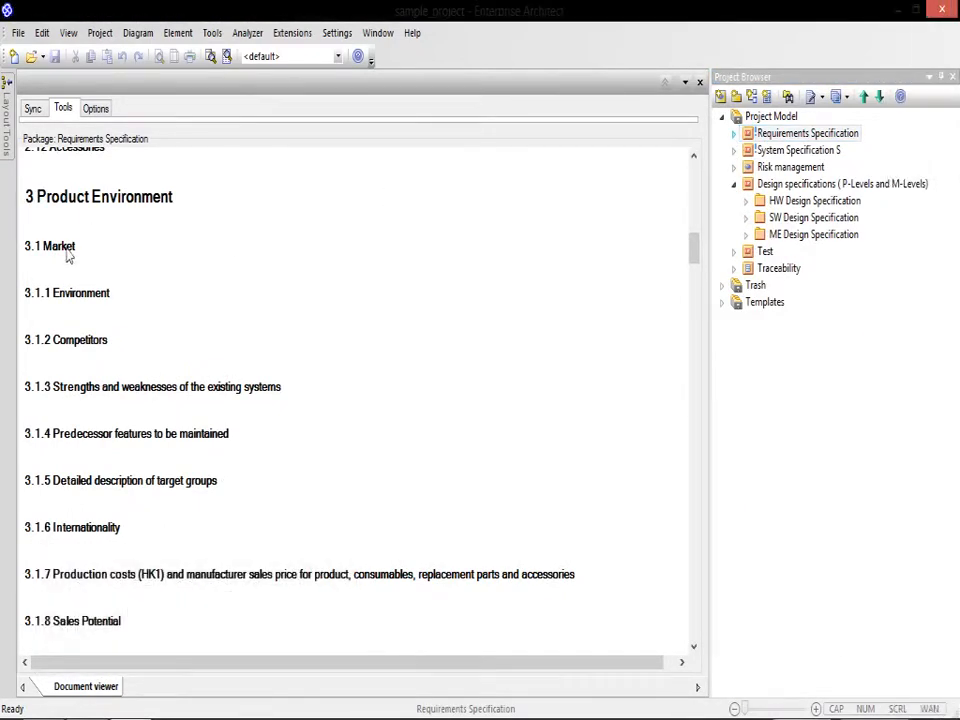
right_click(68, 256)
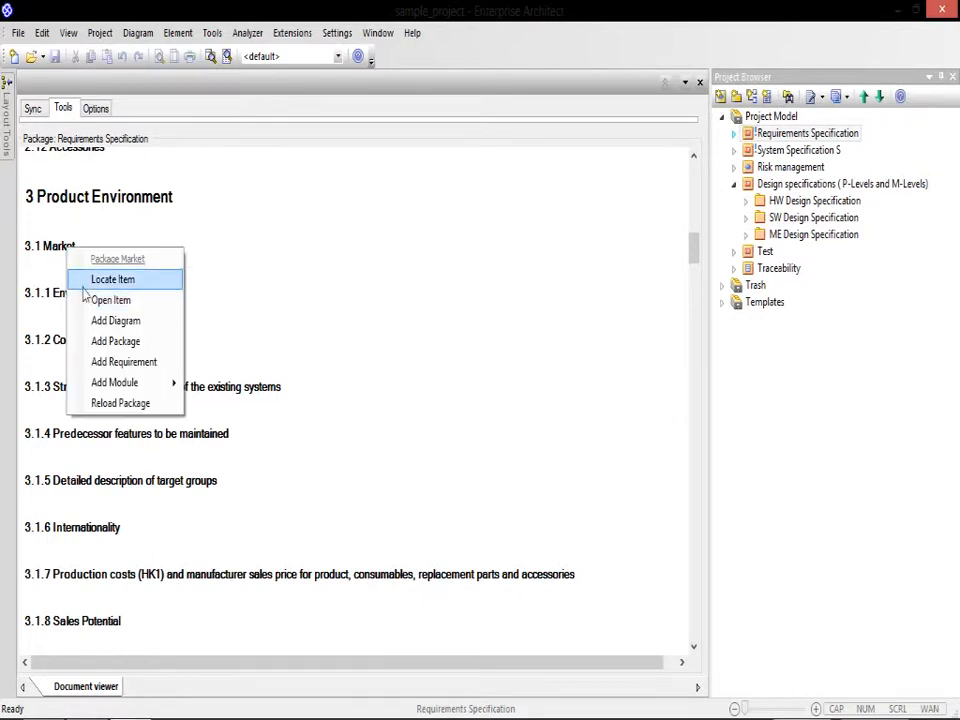
left_click(124, 362)
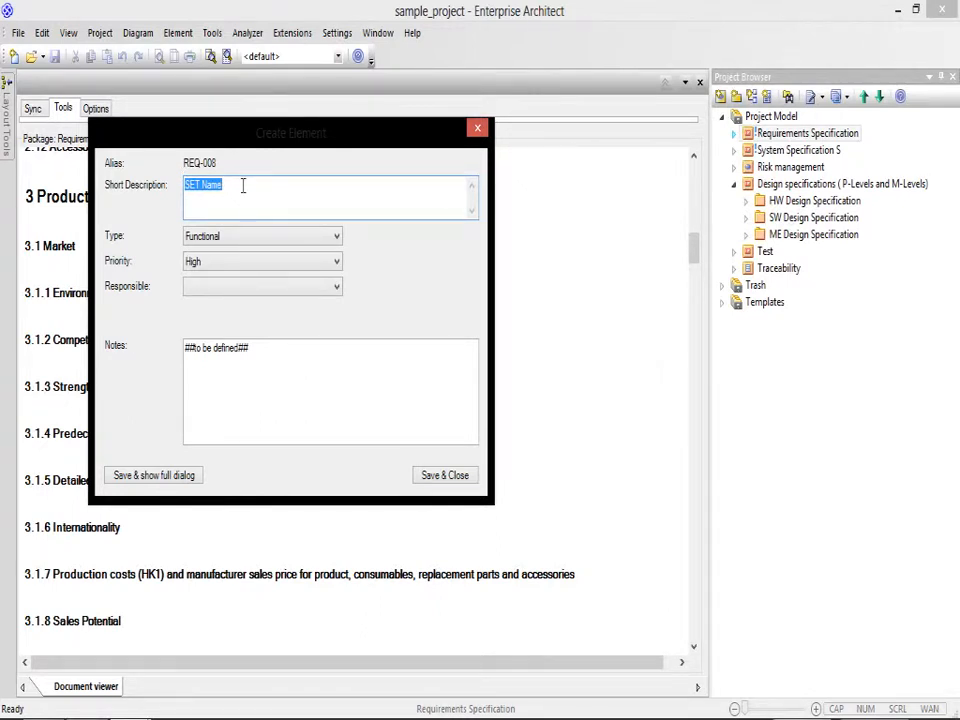
type("U")
left_click(217, 243)
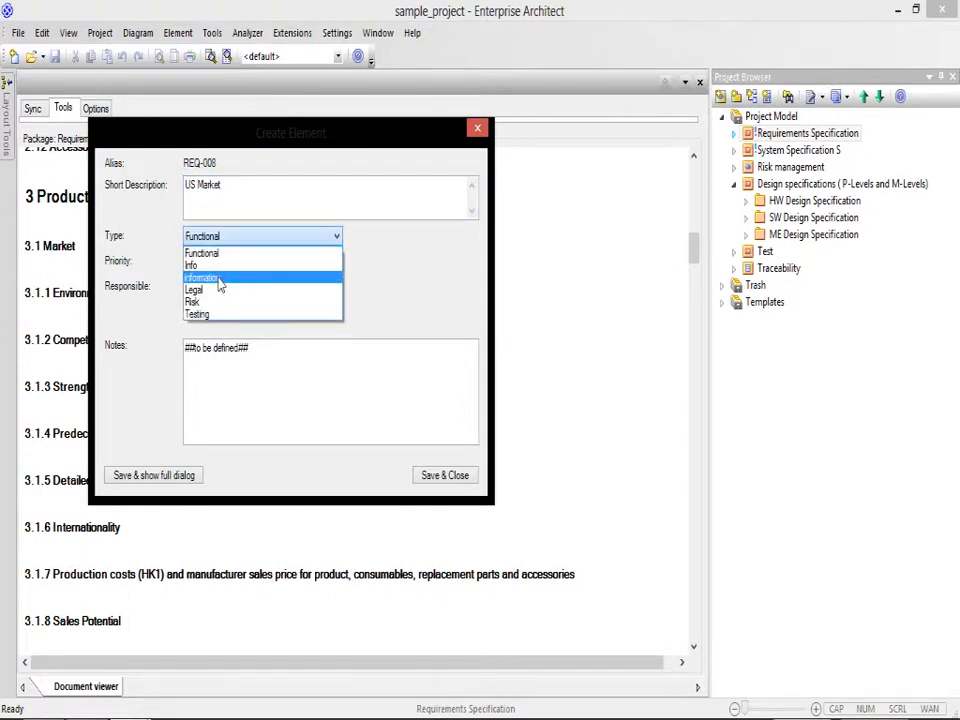
left_click(218, 279)
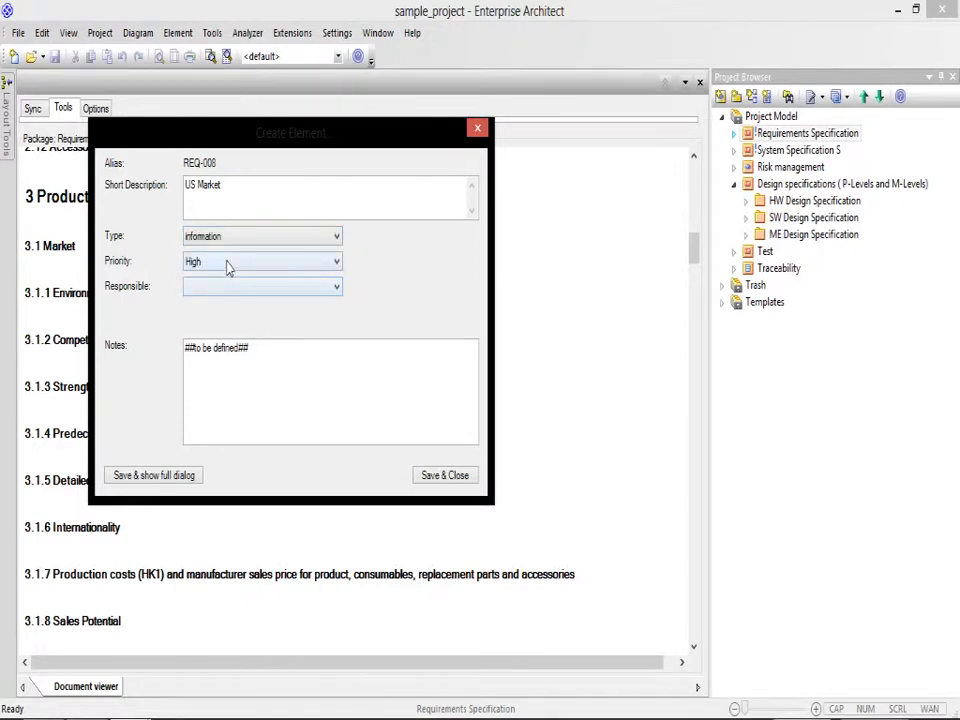
Step: Set the US Market requirement's priority to Medium and its responsible party to MyCompany, and save it
left_click(229, 264)
left_click(220, 291)
left_click(215, 287)
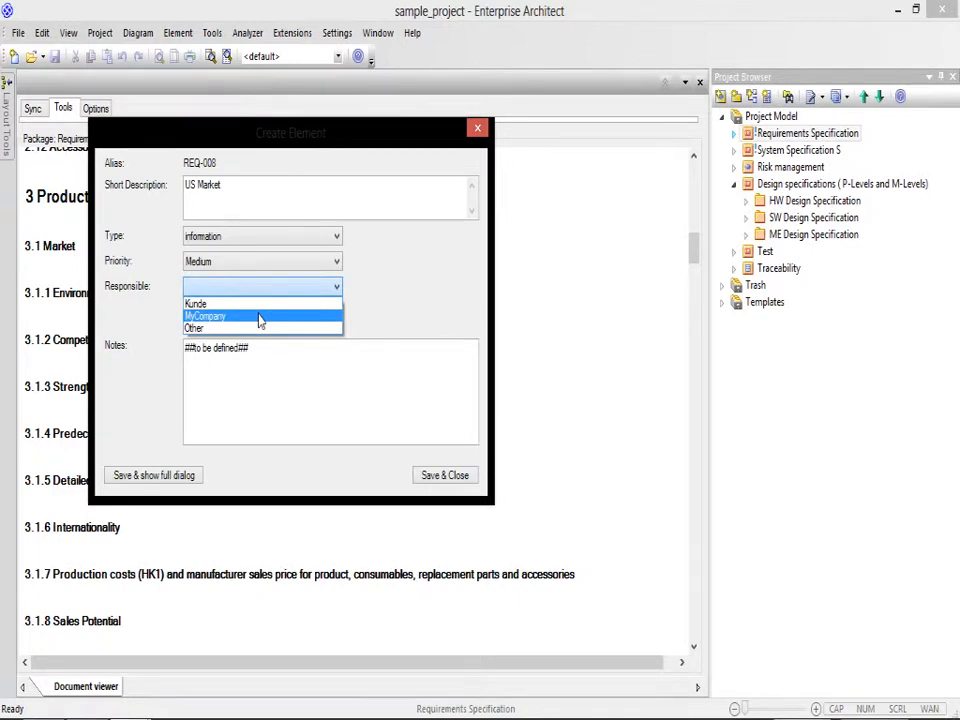
left_click(259, 318)
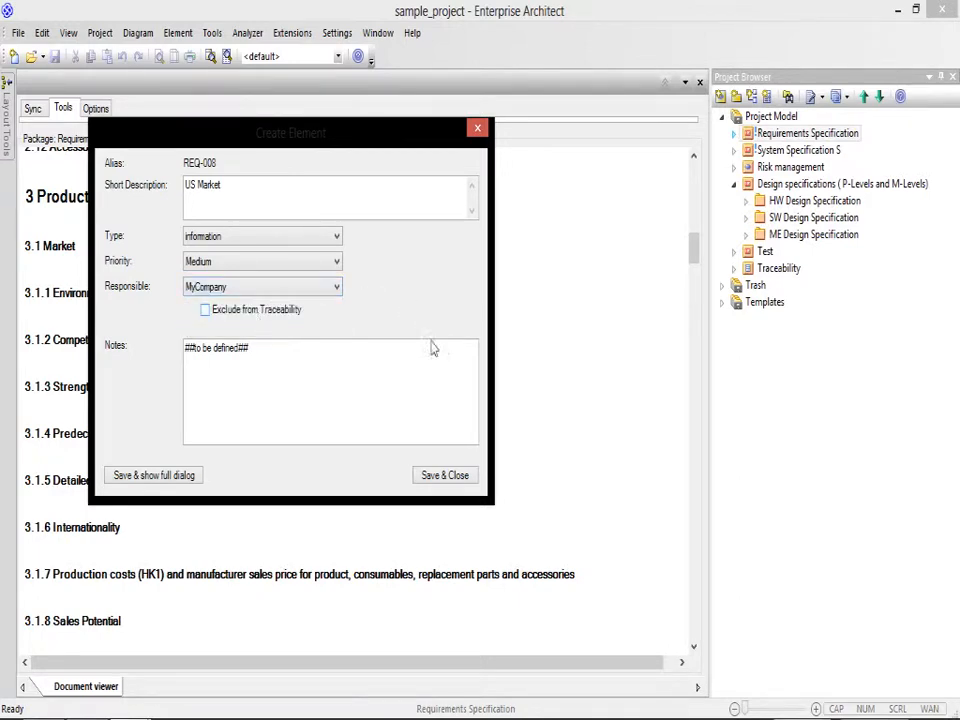
left_click(445, 477)
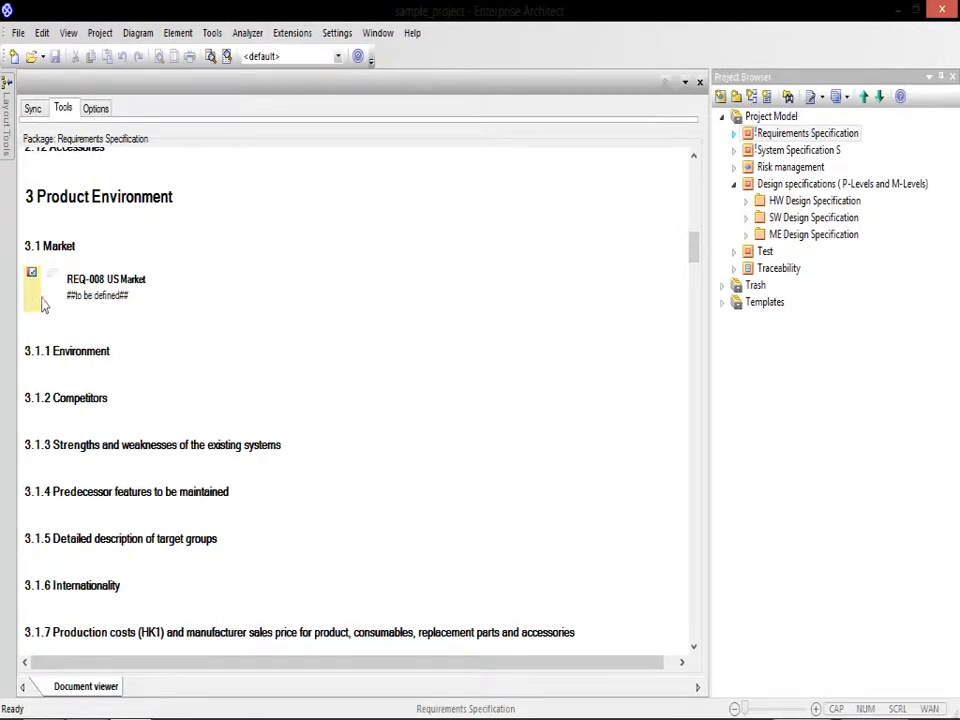
Step: Create a requirement under chapter 3.1 Market with the short description "The device shall be marketed in europe" and the type information
right_click(58, 243)
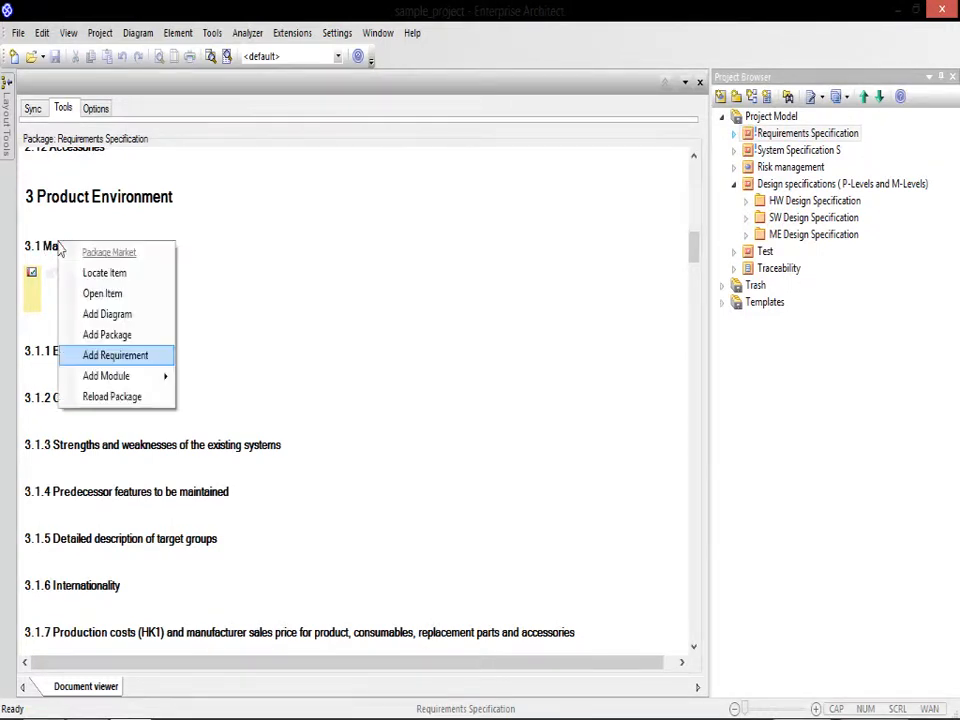
left_click(103, 356)
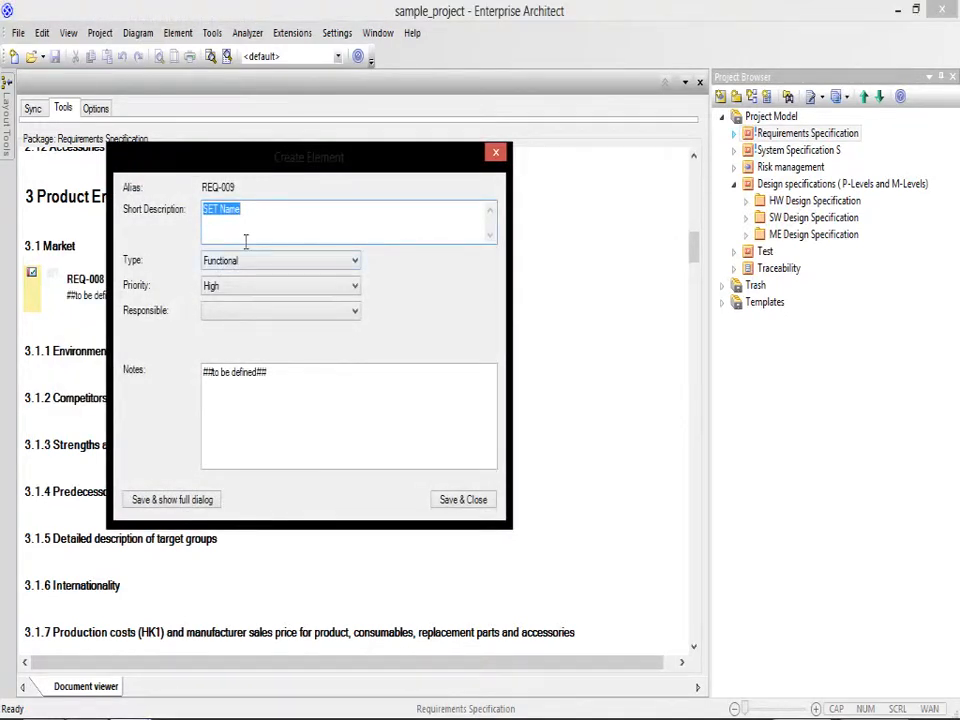
type("The device shall be marketed in europe")
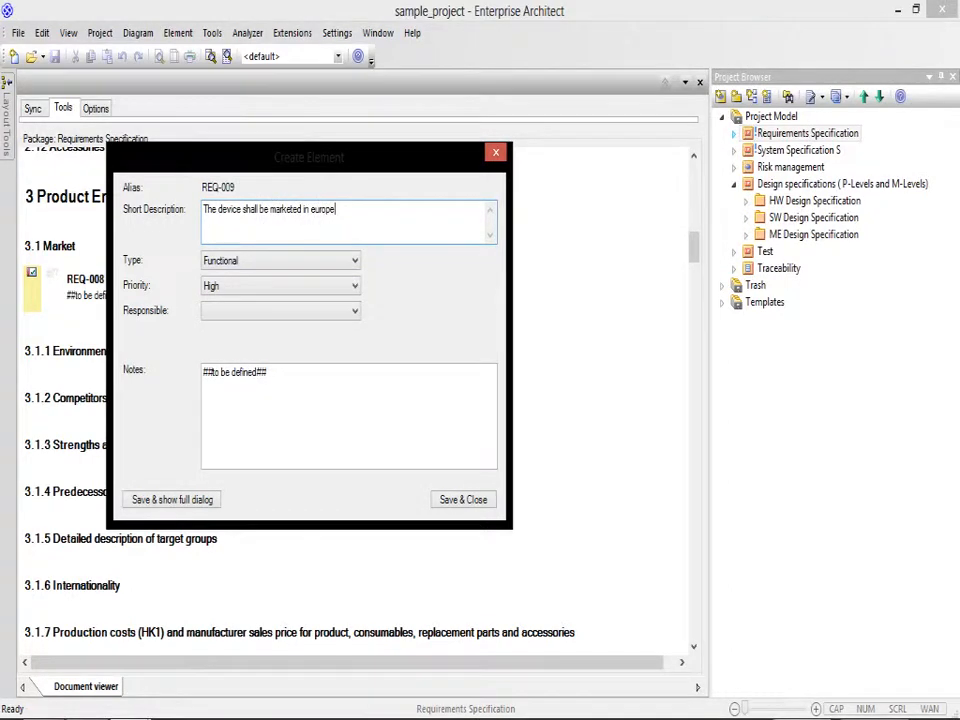
left_click(257, 264)
left_click(258, 303)
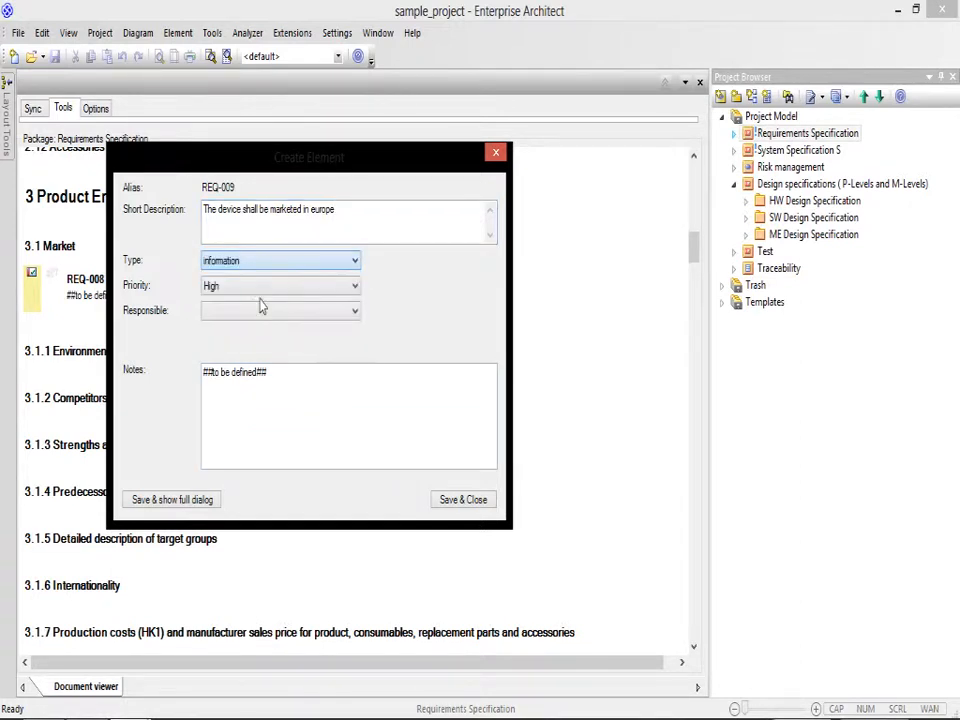
Step: Set the Europe requirement's priority to High and its responsible party to MyCompany, and save it
left_click(258, 290)
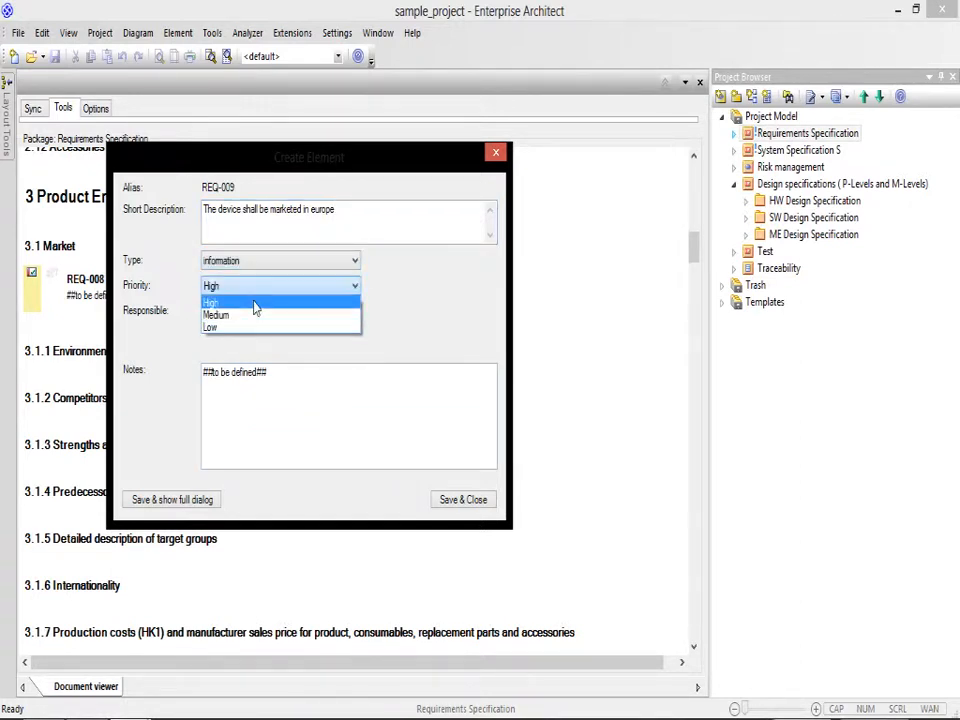
left_click(256, 304)
left_click(254, 312)
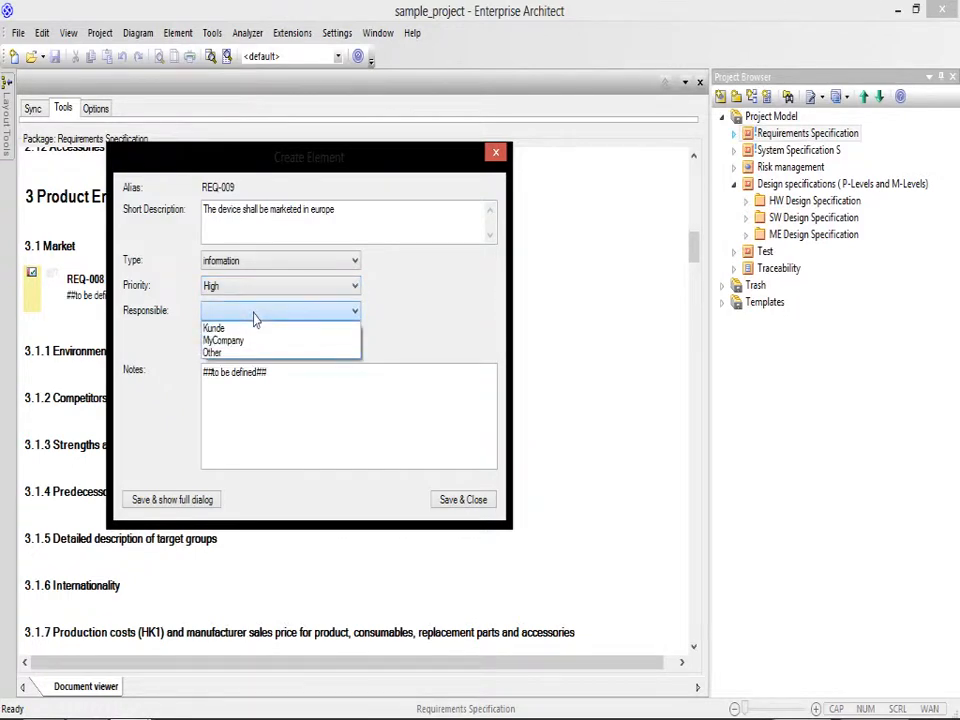
left_click(261, 341)
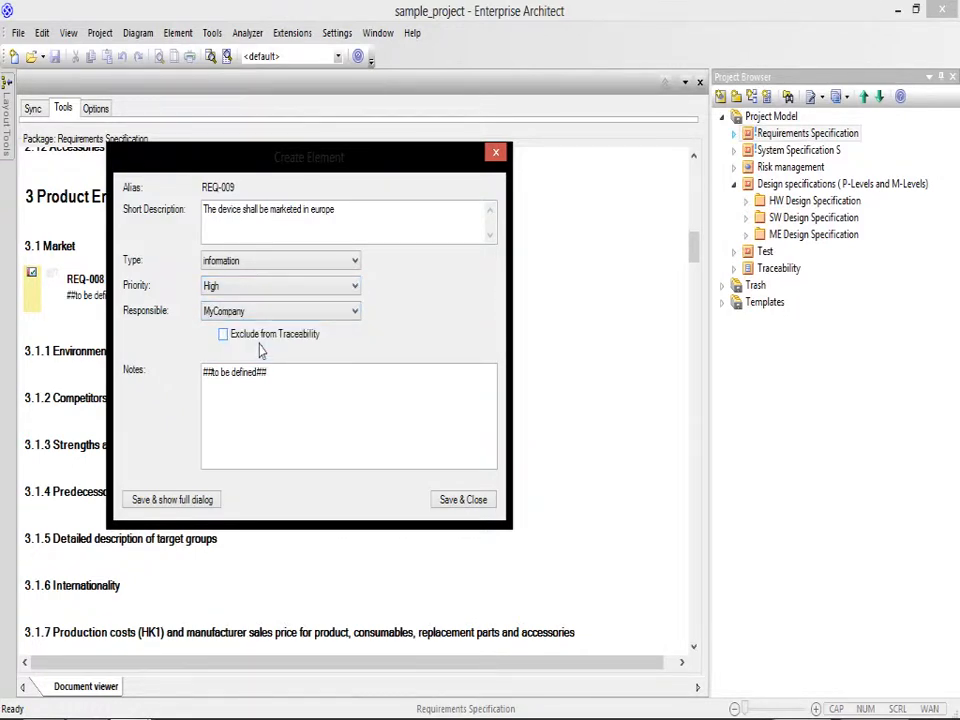
left_click(463, 499)
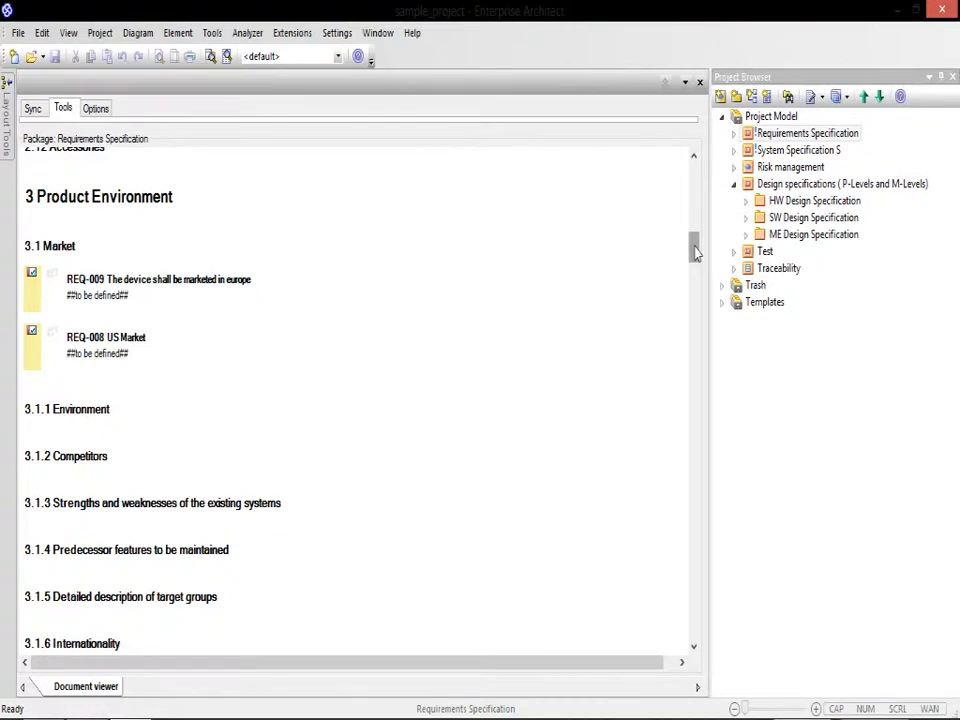
Step: Create a baseline of the Requirements Specification as version AE01 with the change note "First draft", without generating a report
left_click_drag(696, 252, 701, 177)
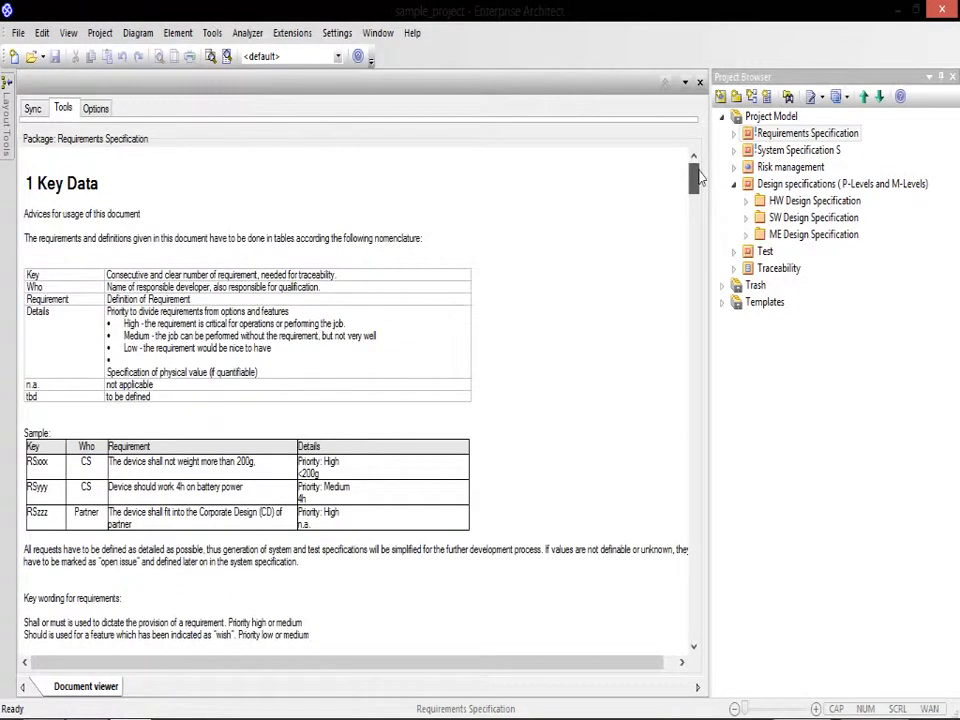
left_click(61, 107)
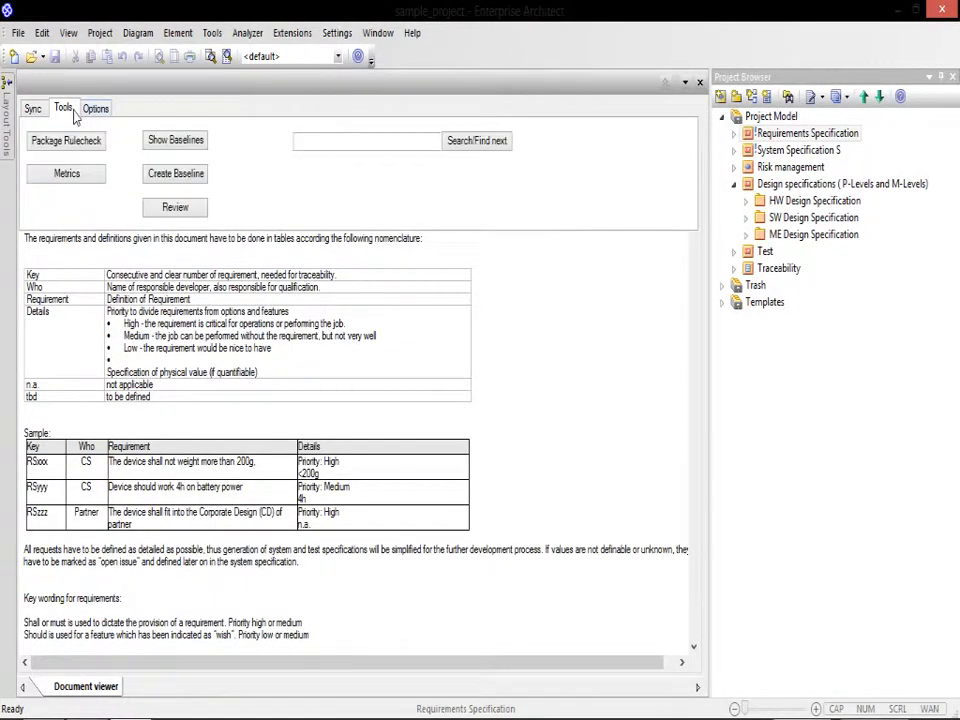
left_click(172, 176)
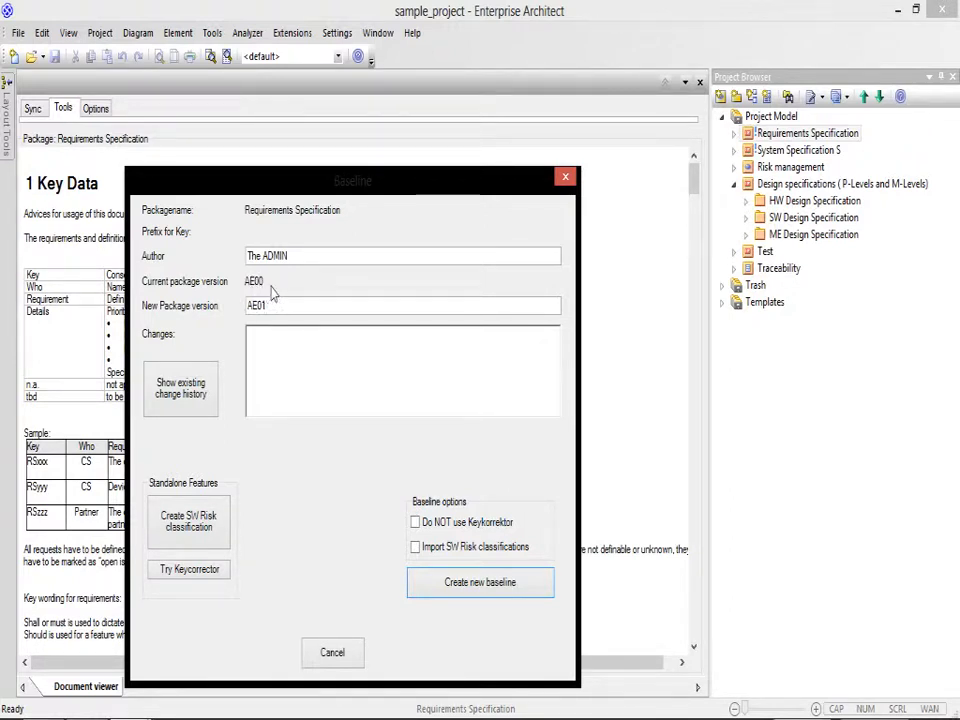
left_click(277, 352)
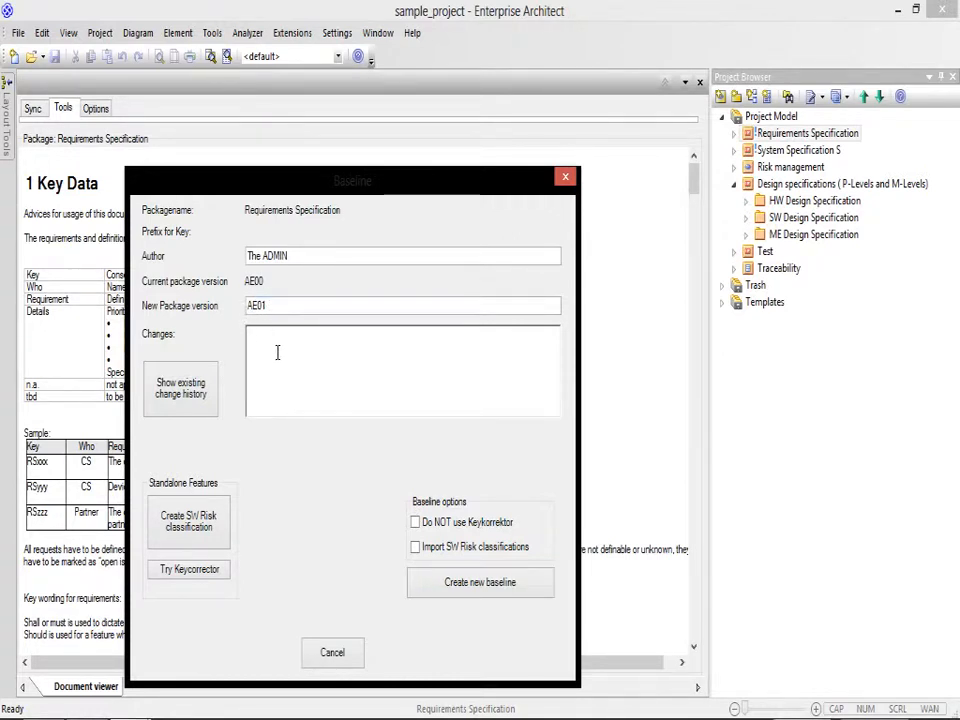
type("First draft")
left_click(450, 585)
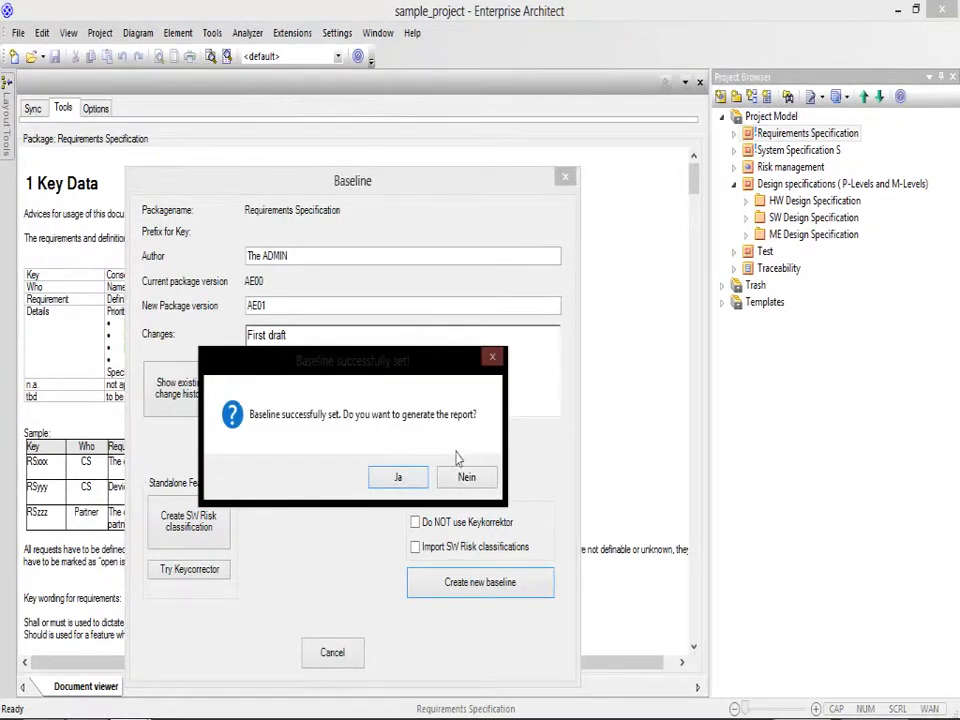
left_click(466, 476)
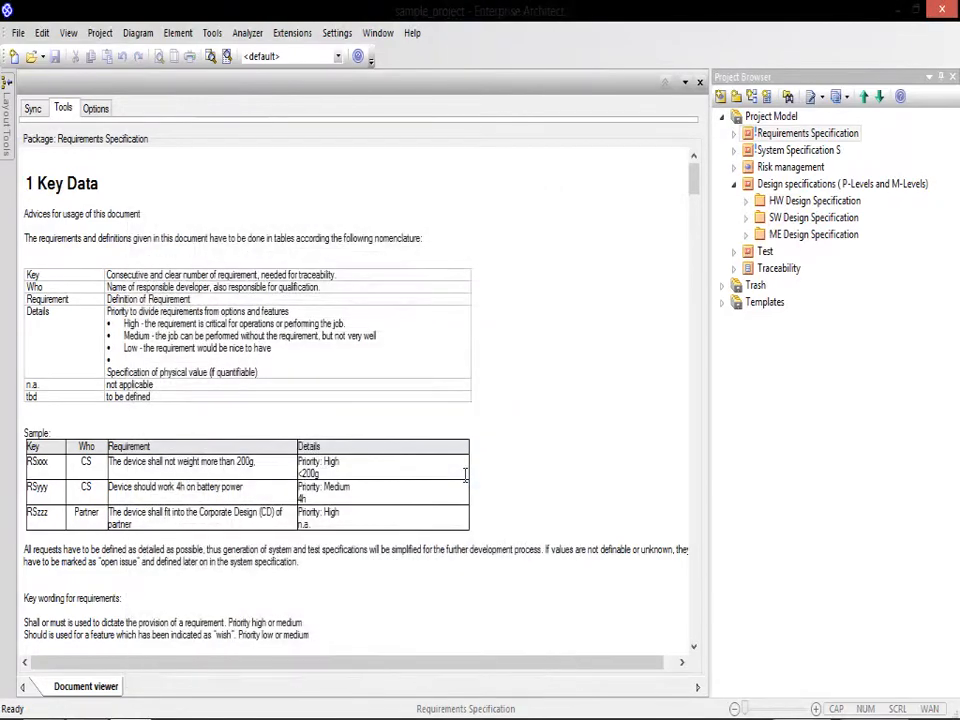
Step: Synchronize the document view from the model and check the Changelog and Approval chapters at the document's end
left_click_drag(697, 178, 671, 154)
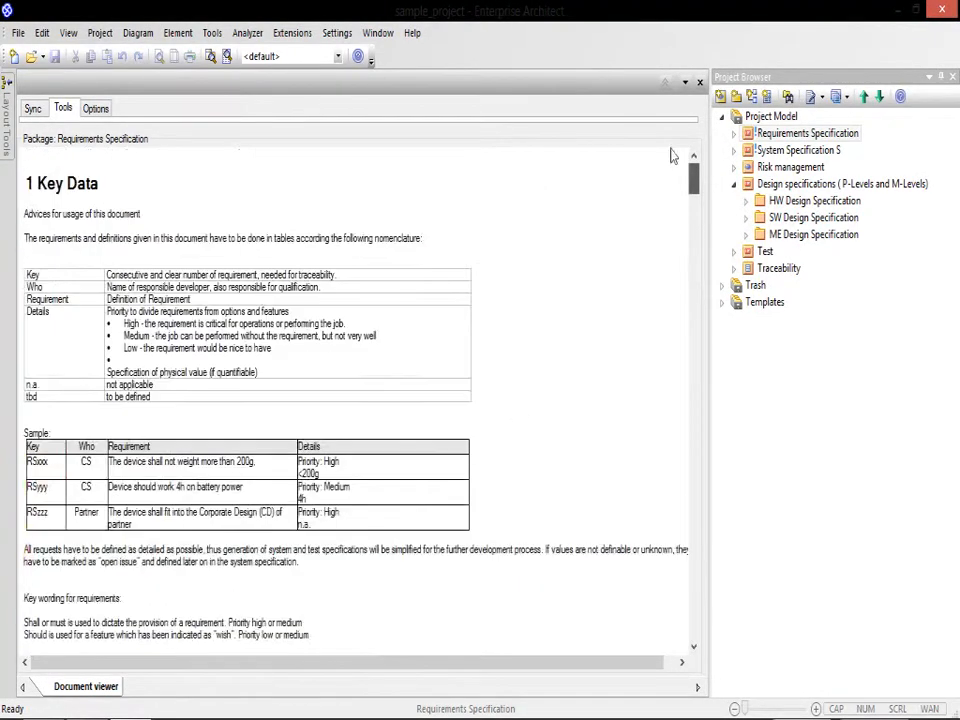
left_click(62, 108)
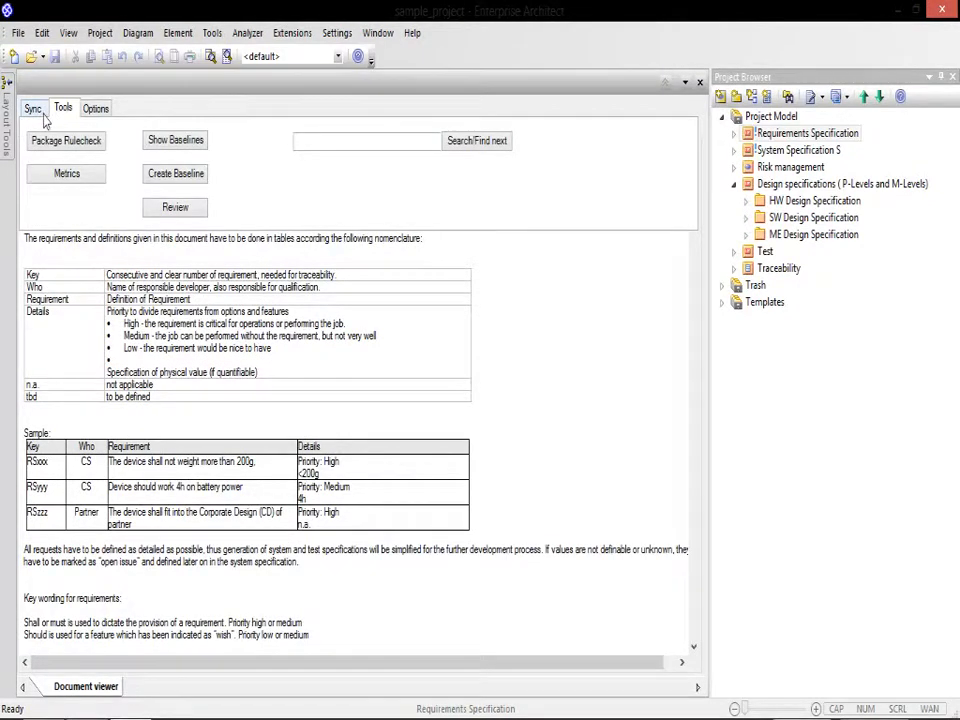
left_click(34, 108)
left_click(65, 142)
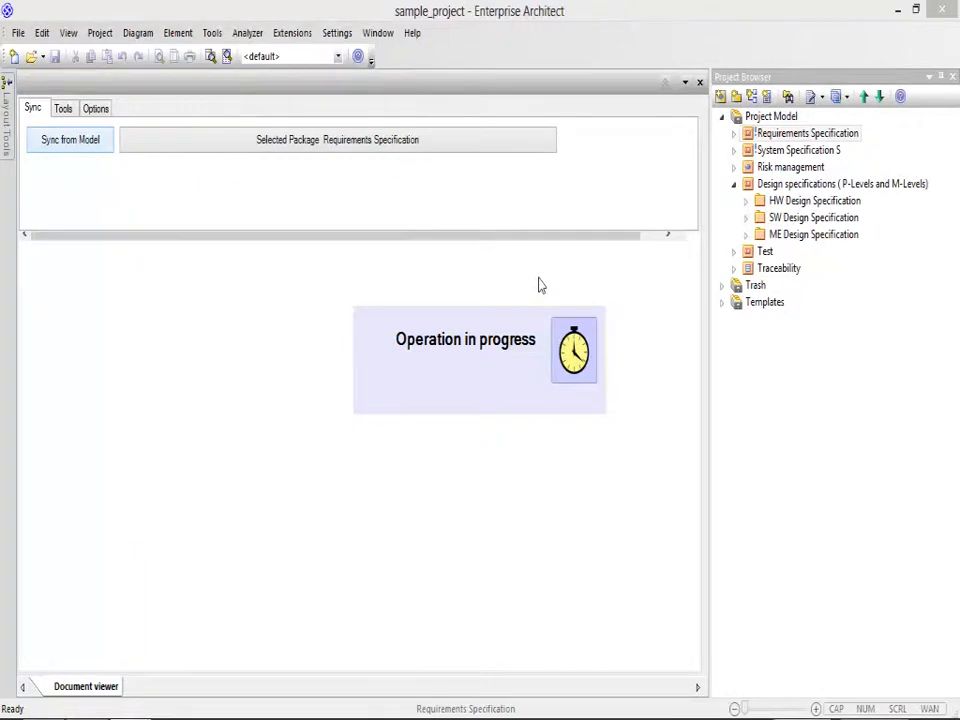
left_click(63, 108)
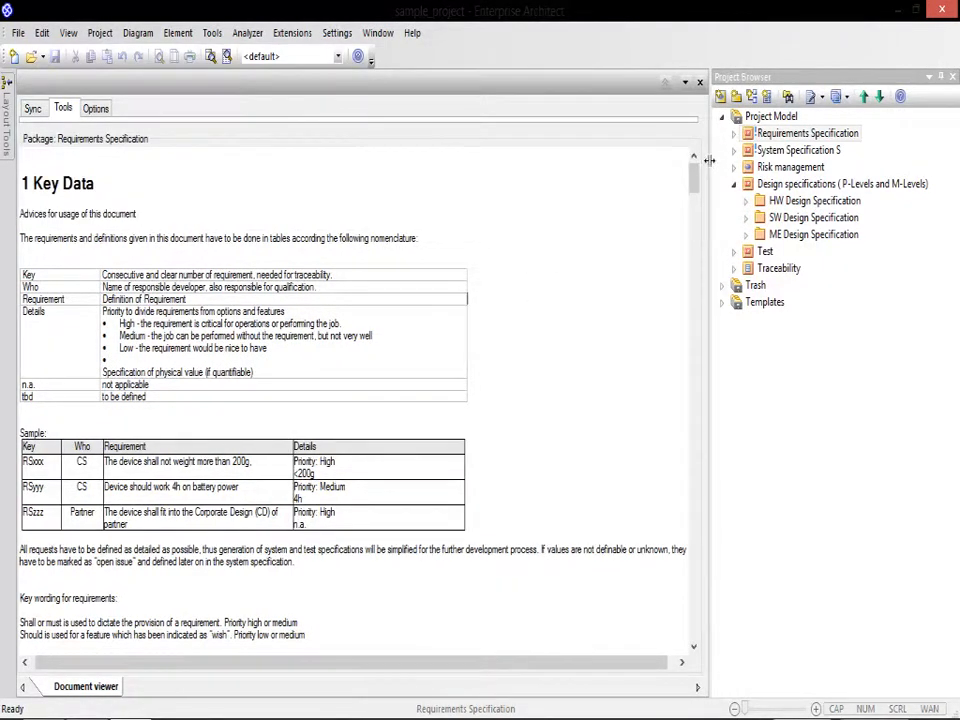
left_click_drag(693, 178, 692, 626)
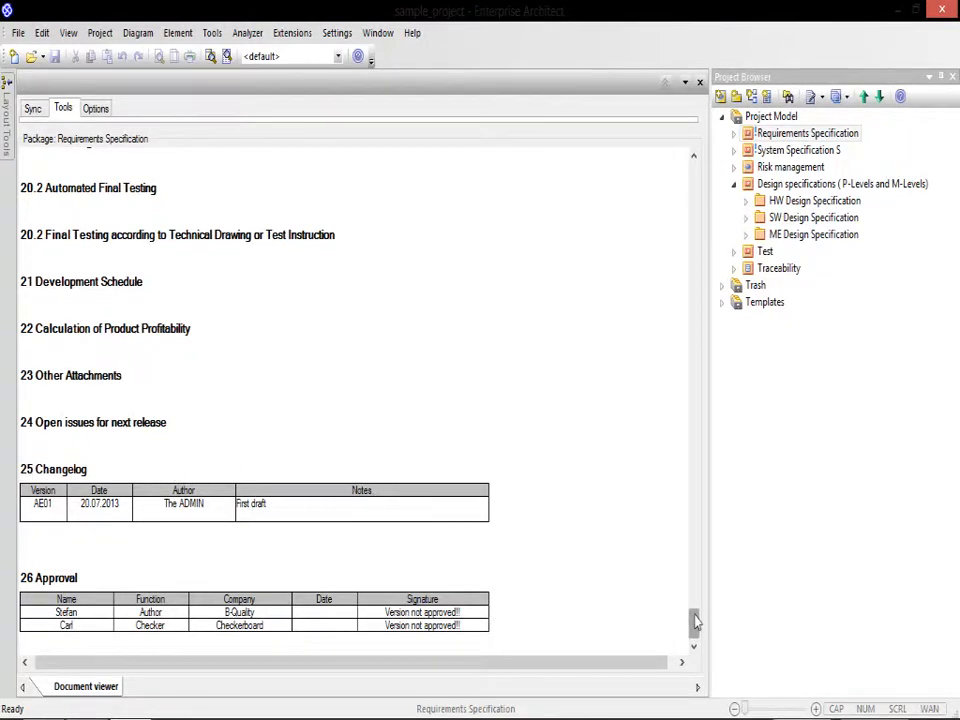
left_click_drag(695, 622, 689, 150)
Step: Open the review setup for the Requirements Specification and examine the number-of-reviewers options and the existing baseline history
left_click(60, 107)
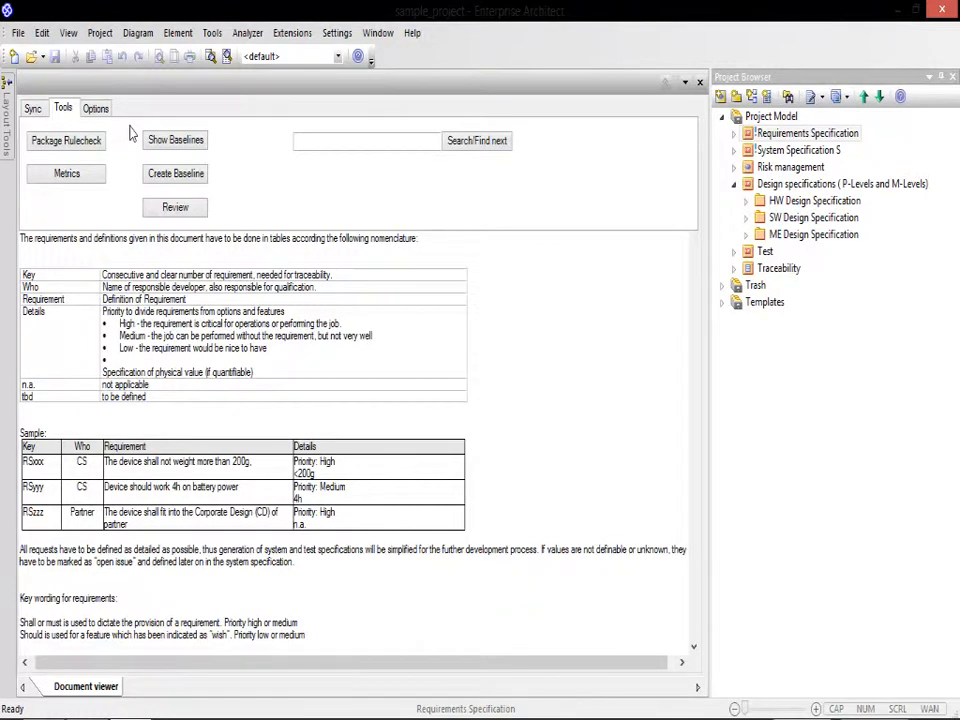
left_click(174, 208)
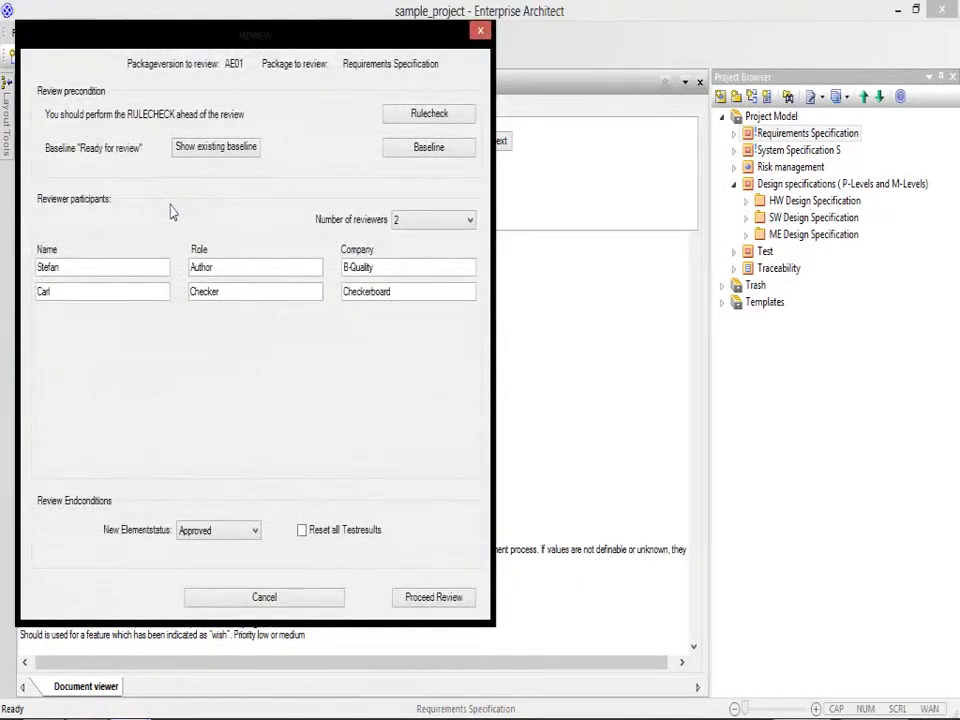
left_click(440, 219)
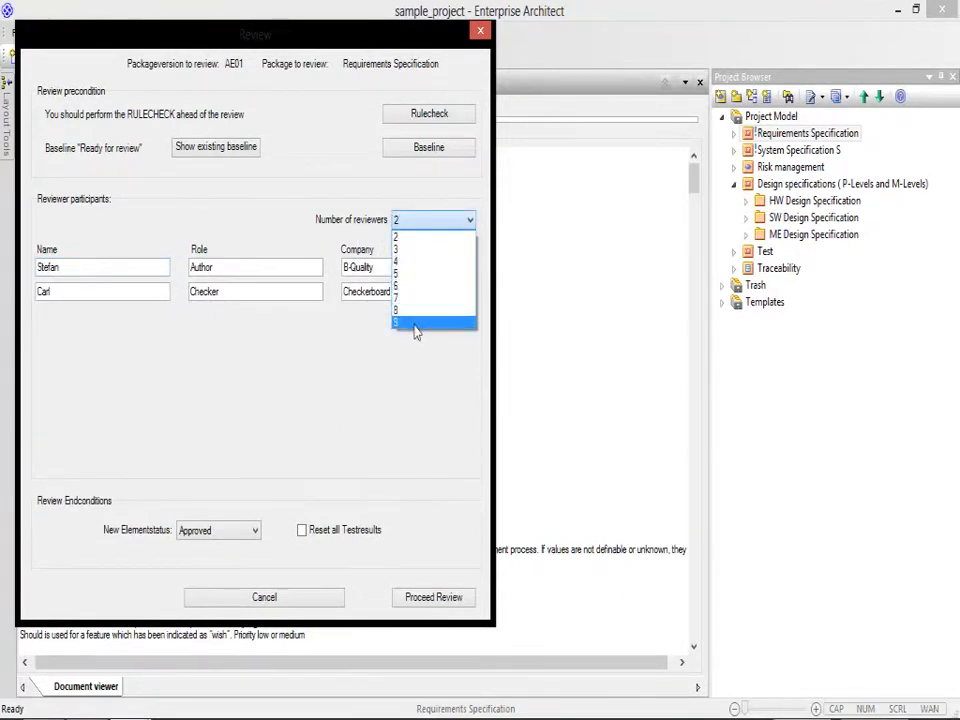
key("Escape")
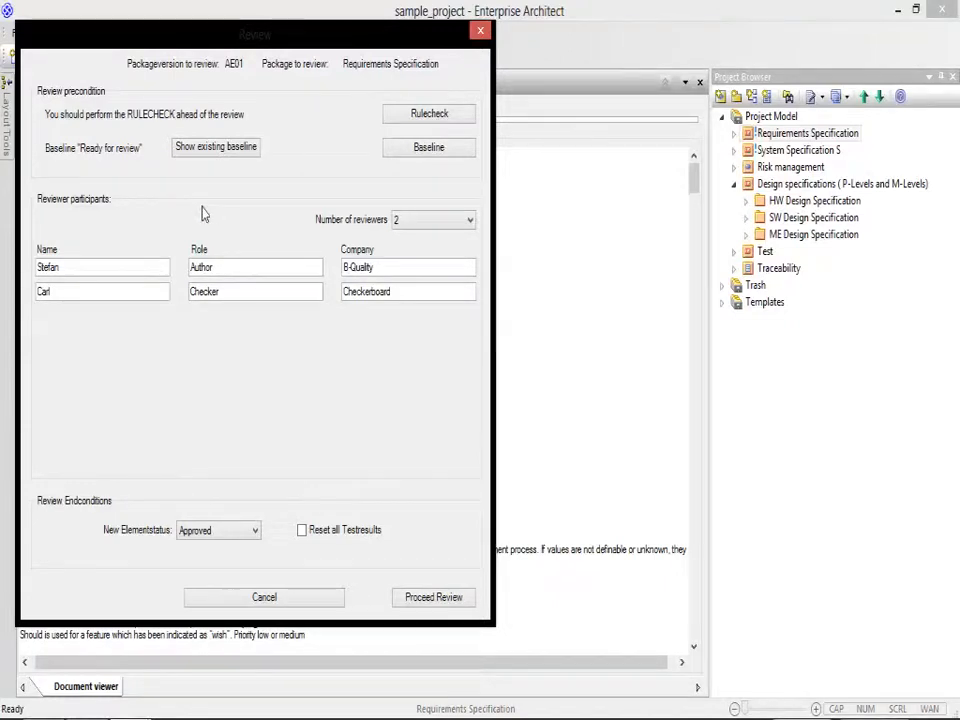
left_click(220, 157)
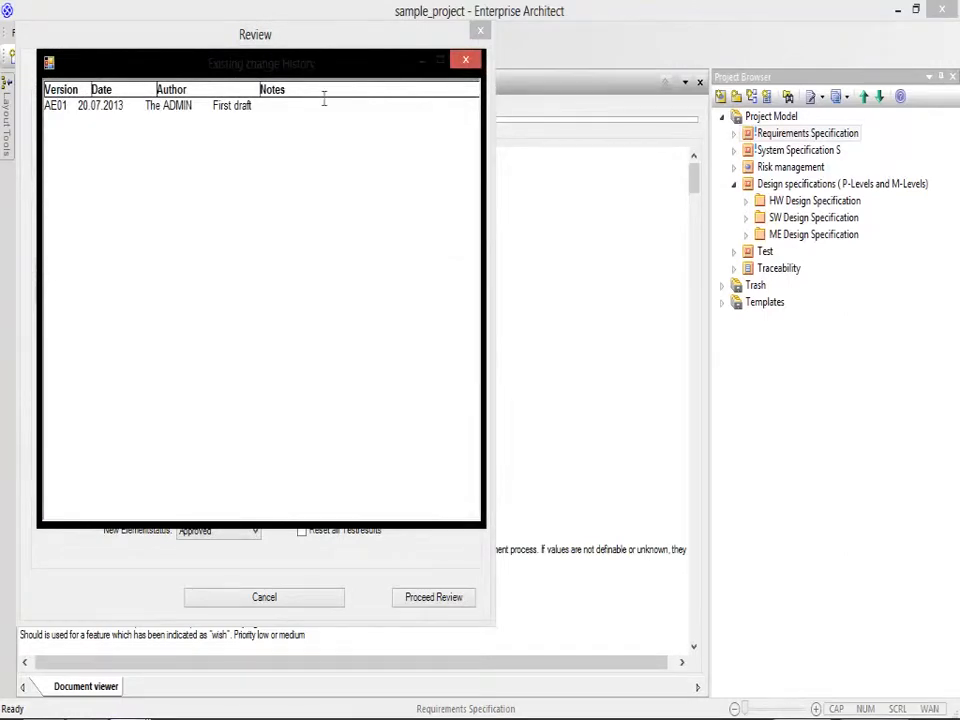
left_click(463, 61)
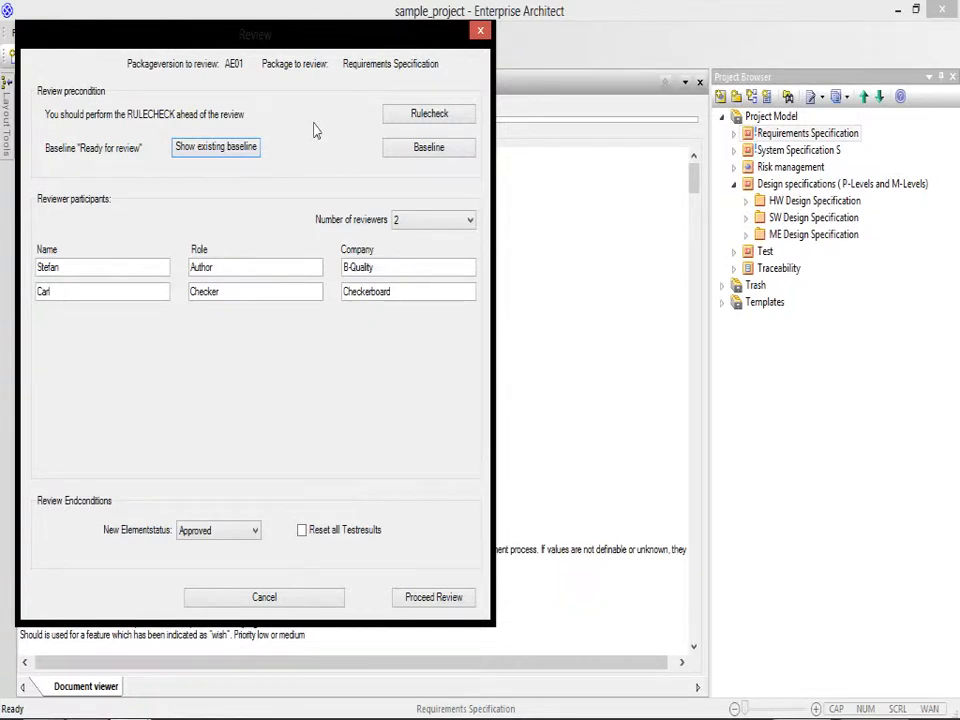
Step: Leave the review for the package rule check, run only Rule 10 on correct Rulespeak against the Requirements Specification, and close the analysis
left_click(388, 117)
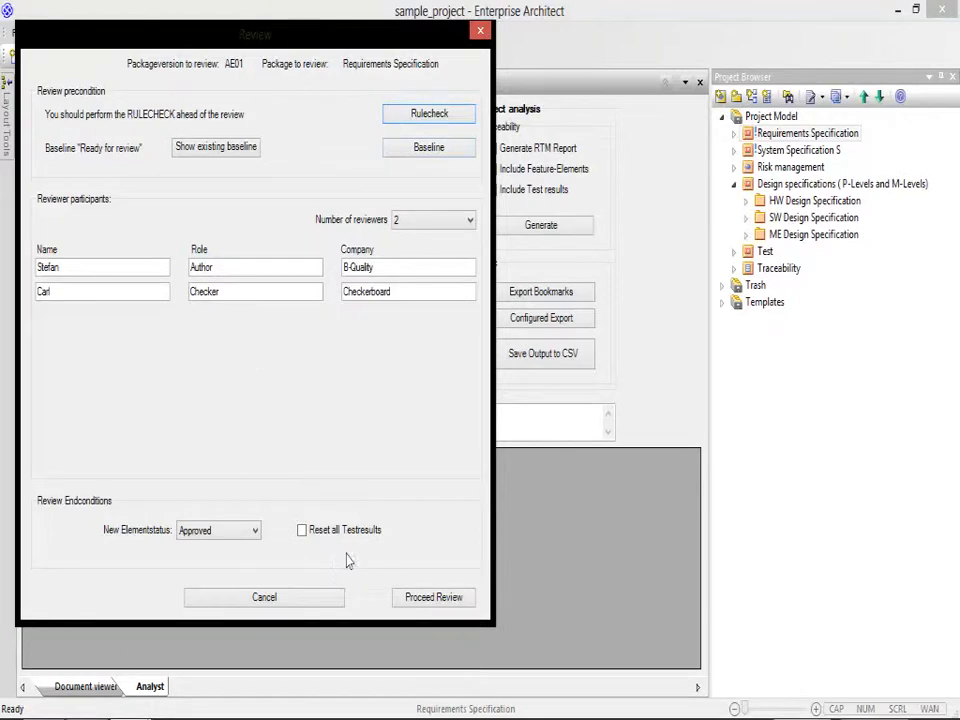
left_click(315, 609)
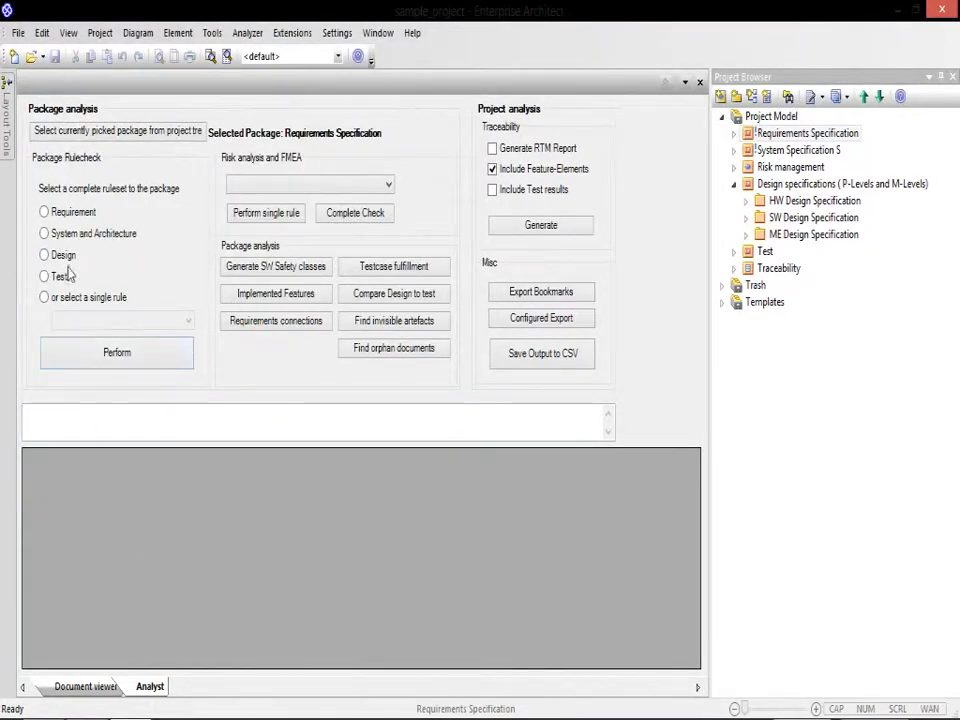
left_click(79, 303)
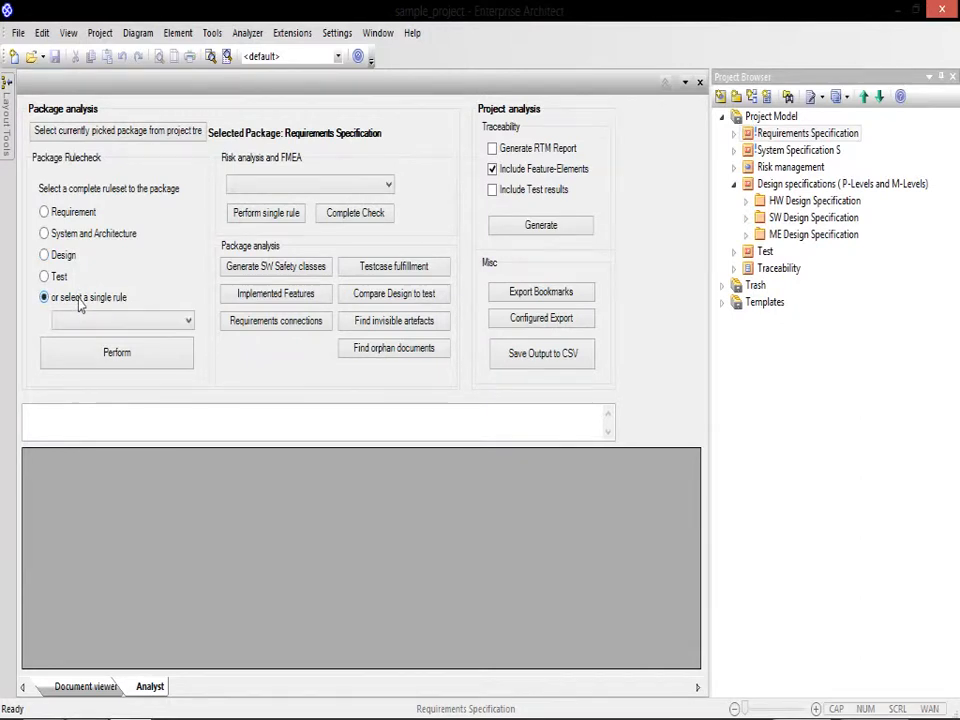
left_click(125, 320)
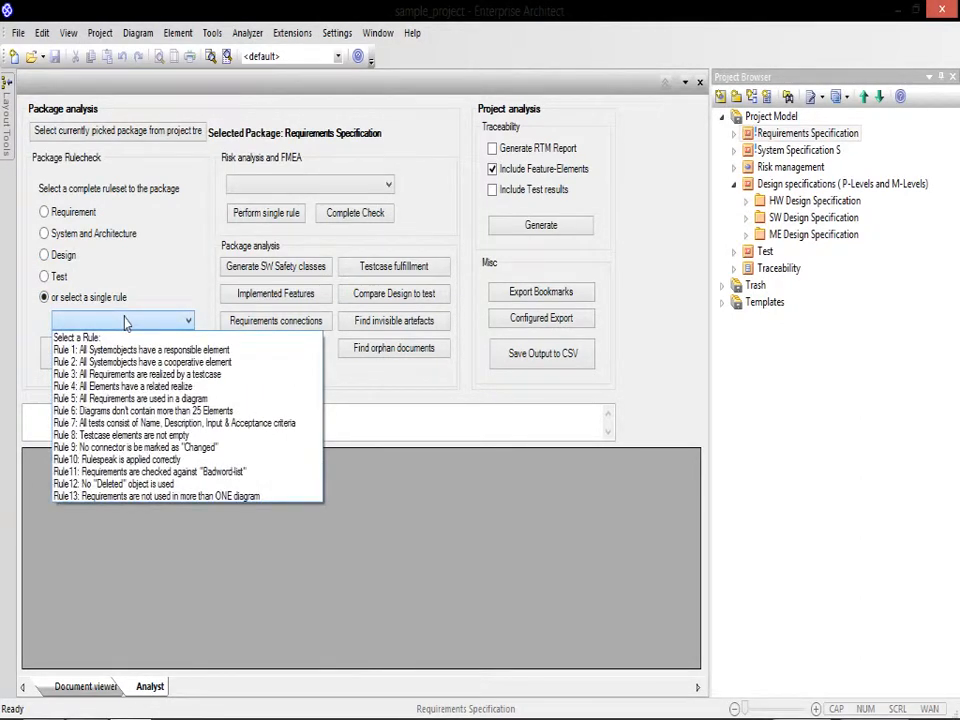
left_click(139, 460)
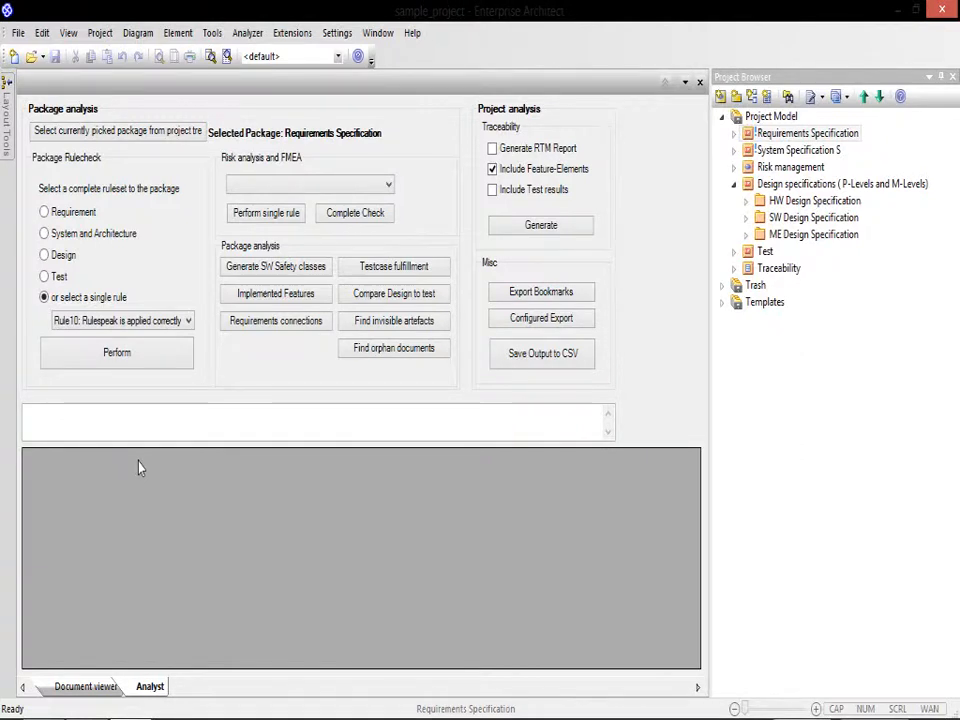
left_click(125, 369)
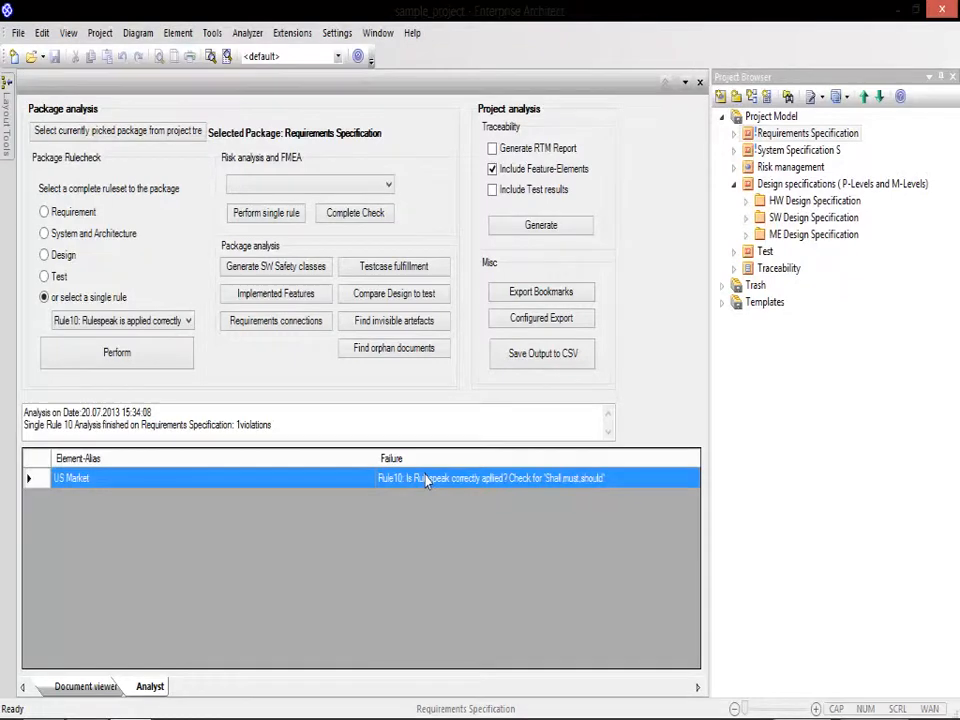
left_click(700, 83)
Step: Proceed with the review of the Requirements Specification using the new element status Approved, and declare the review finished
left_click(58, 108)
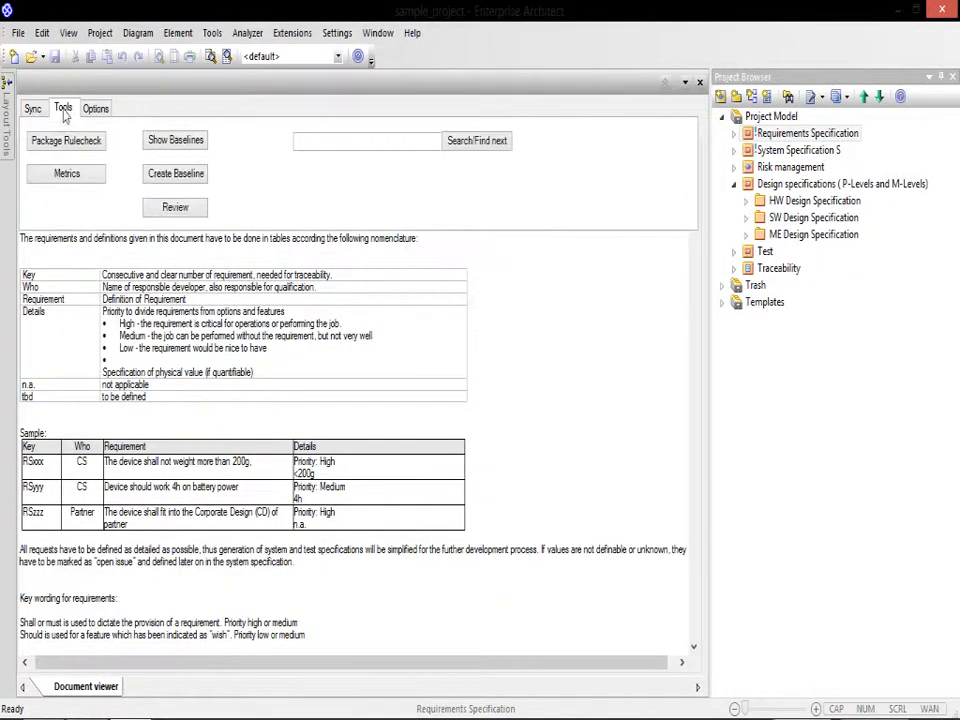
left_click(170, 208)
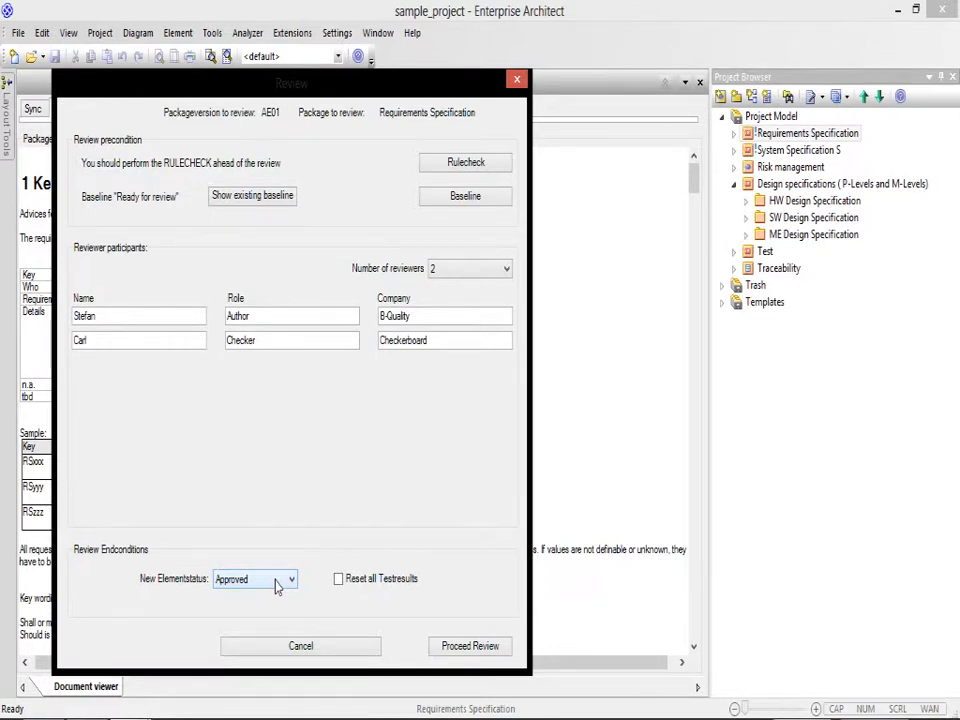
left_click(466, 648)
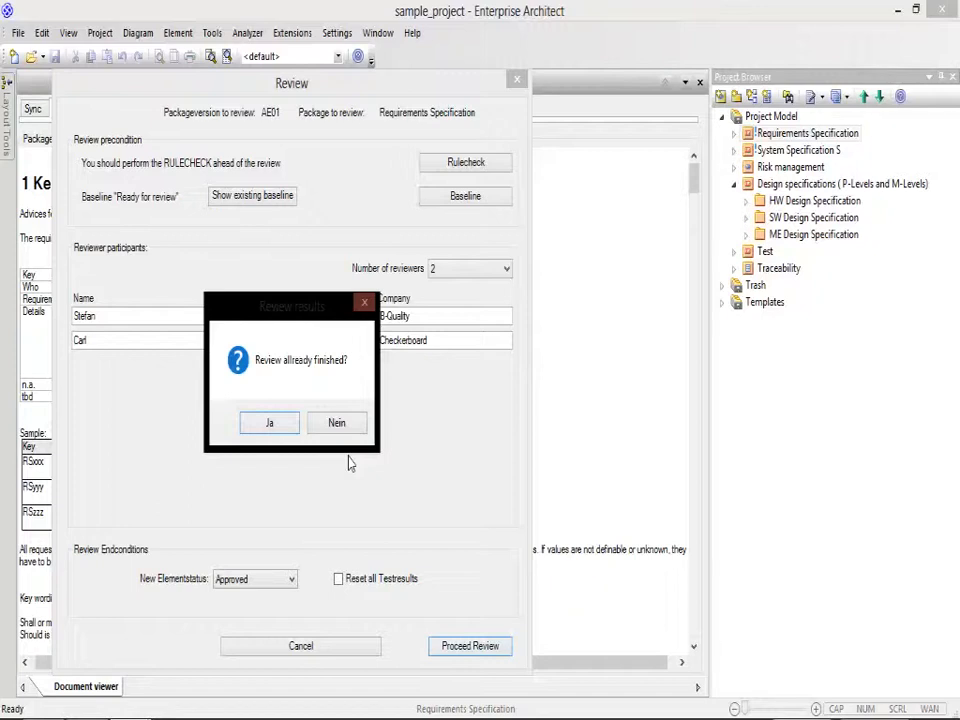
left_click(284, 424)
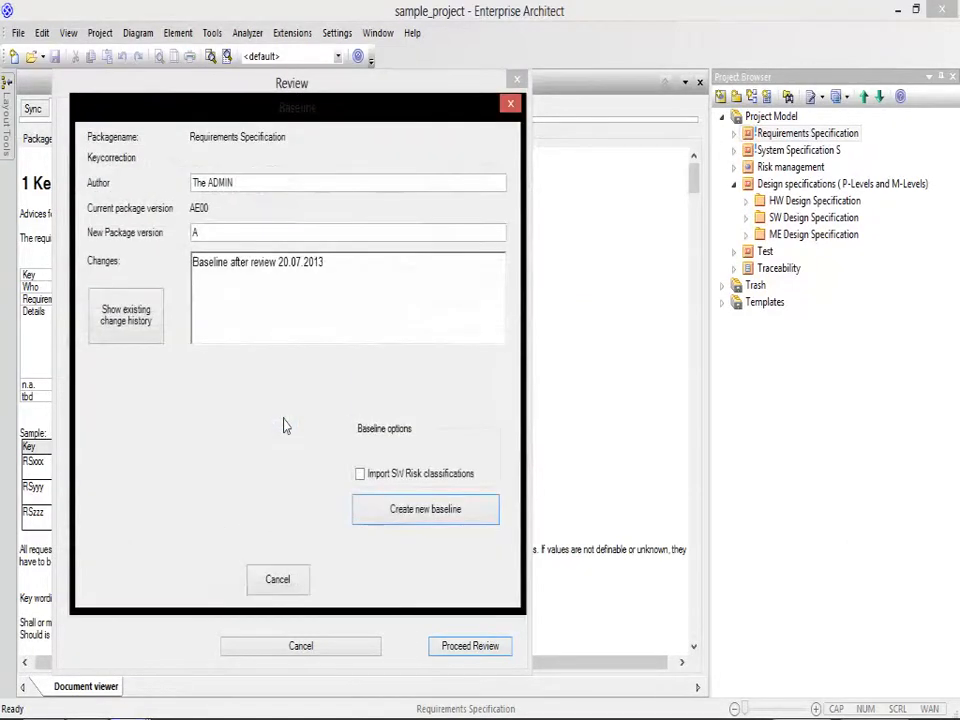
Step: Create a new baseline of the Requirements Specification with package version A
left_click(195, 234)
type("A")
left_click(424, 514)
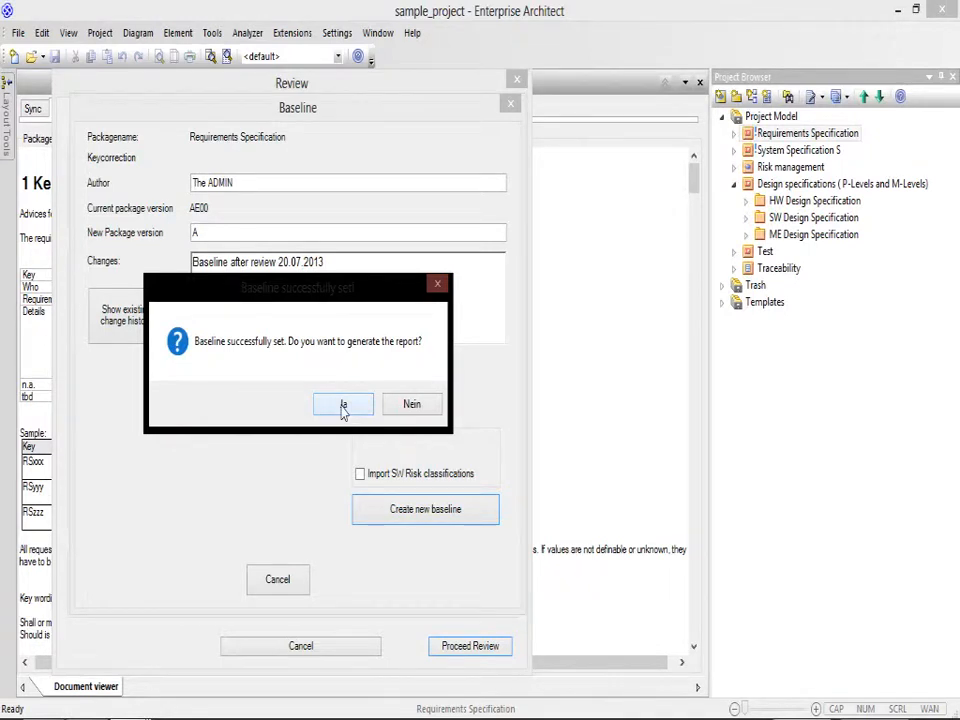
Step: Generate the baseline report with the Requirement Specification template and save it on the desktop as the PDF file reqspec.pdf
left_click(343, 406)
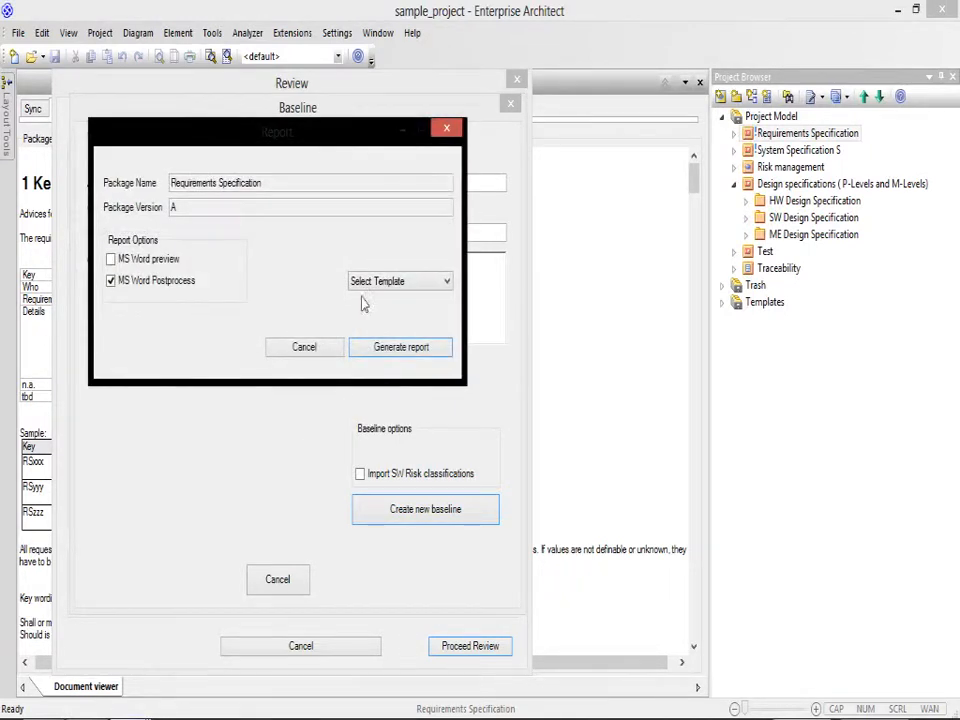
left_click(385, 281)
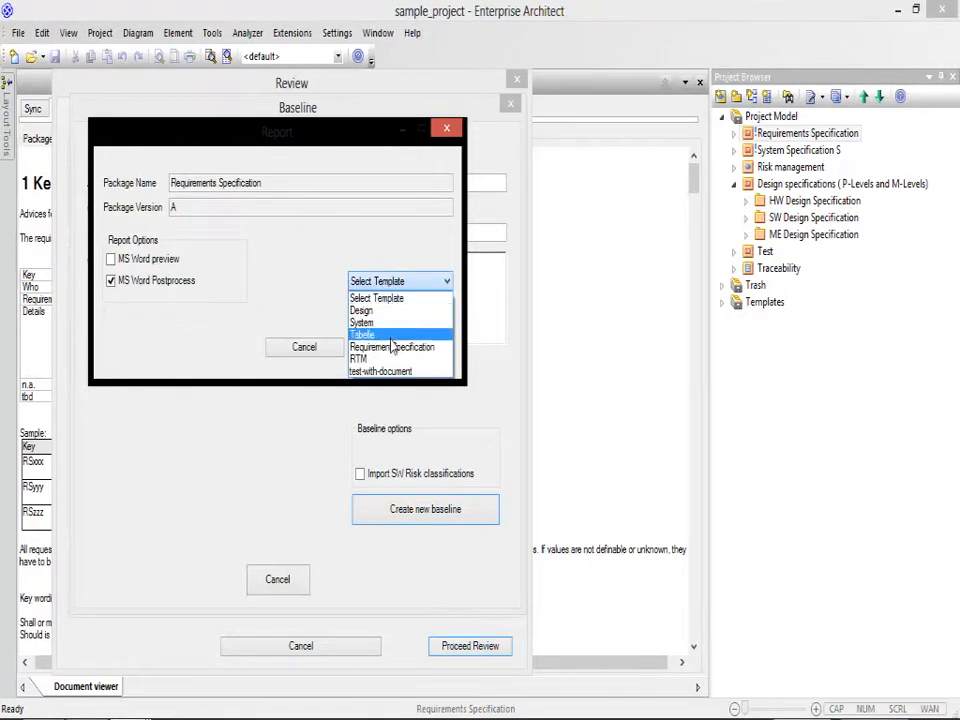
left_click(393, 348)
left_click(377, 346)
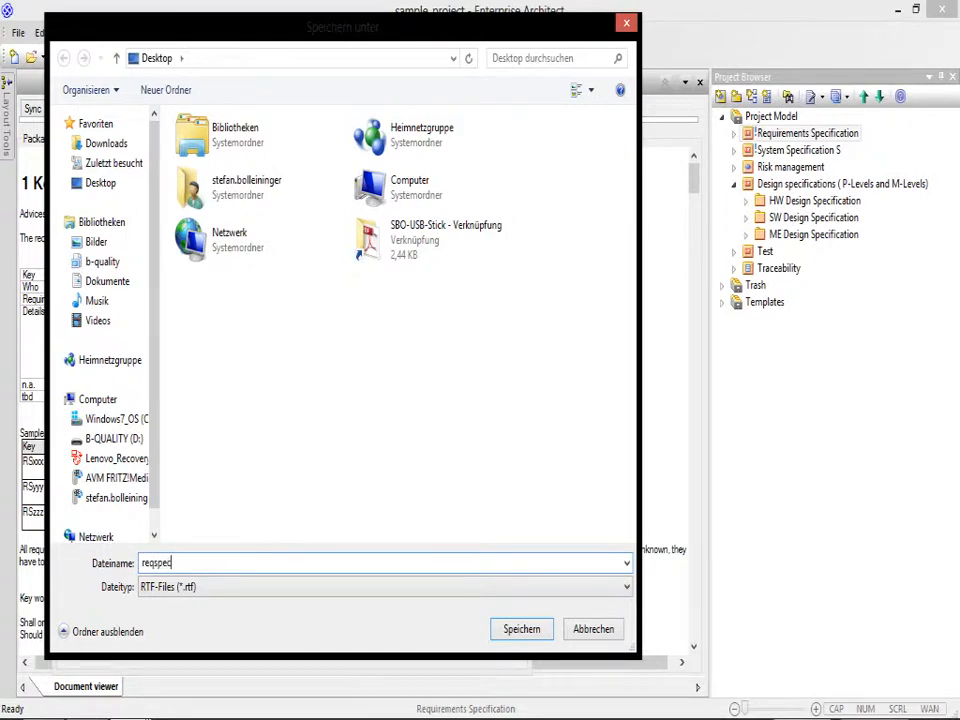
left_click(244, 589)
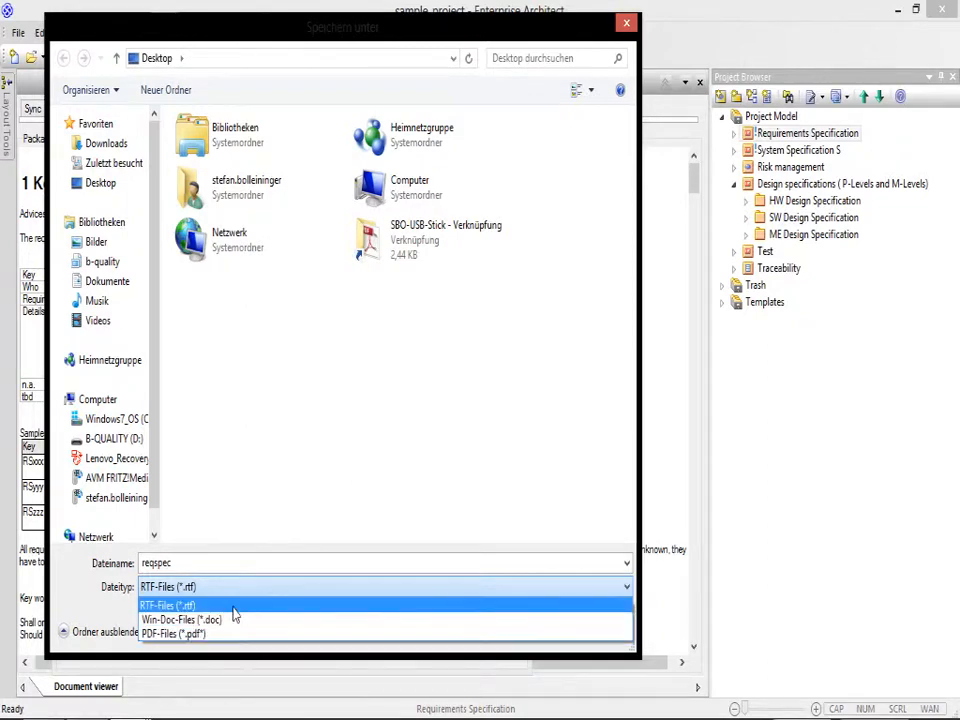
left_click(234, 634)
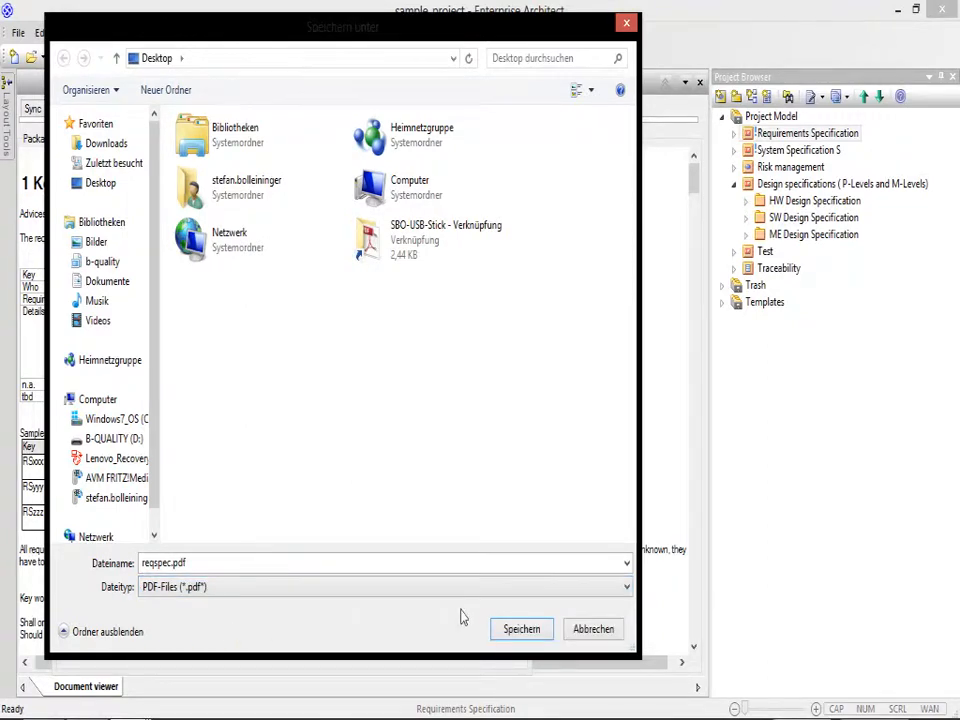
left_click(540, 629)
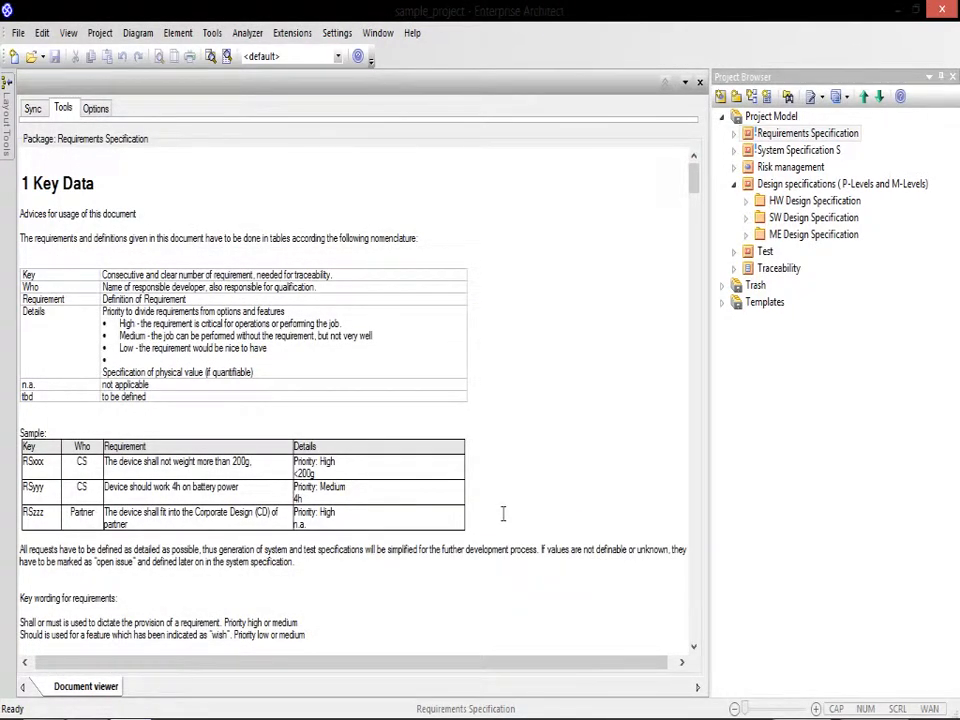
Step: Open the exported reqspec.pdf from the desktop and examine its cover page and table of contents at full-page size
key("super+d")
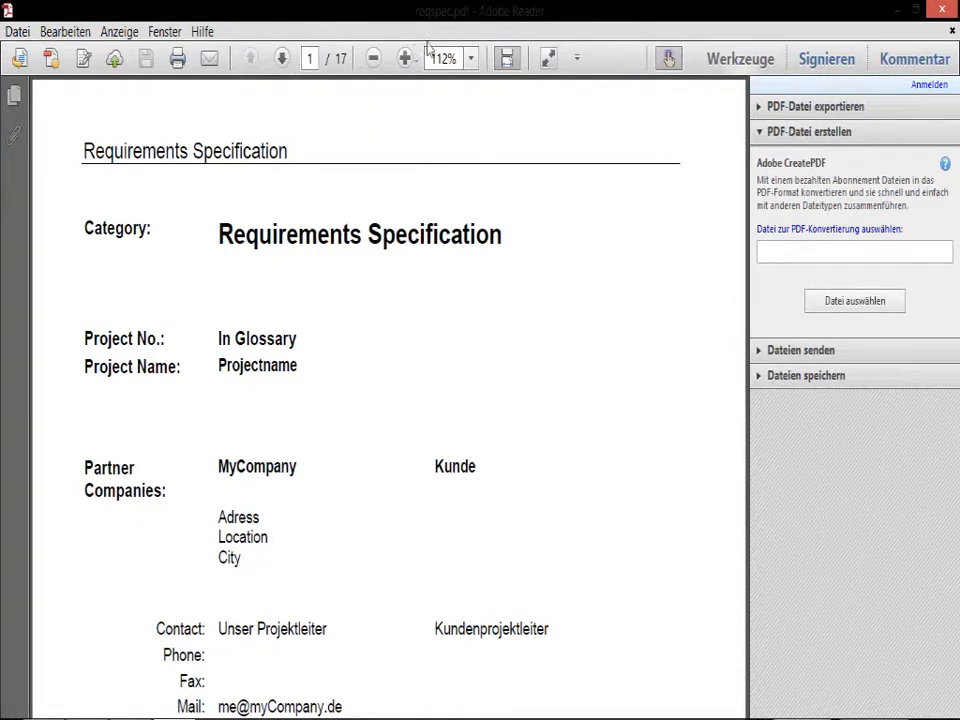
left_click(376, 59)
left_click(376, 59)
left_click(376, 59)
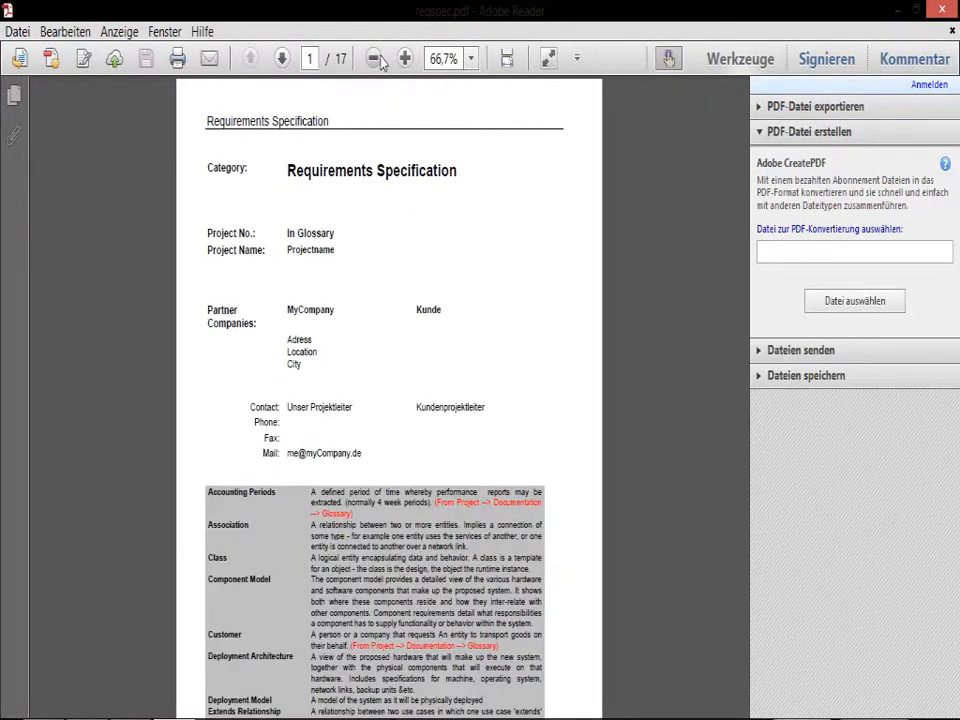
left_click(376, 59)
left_click(376, 59)
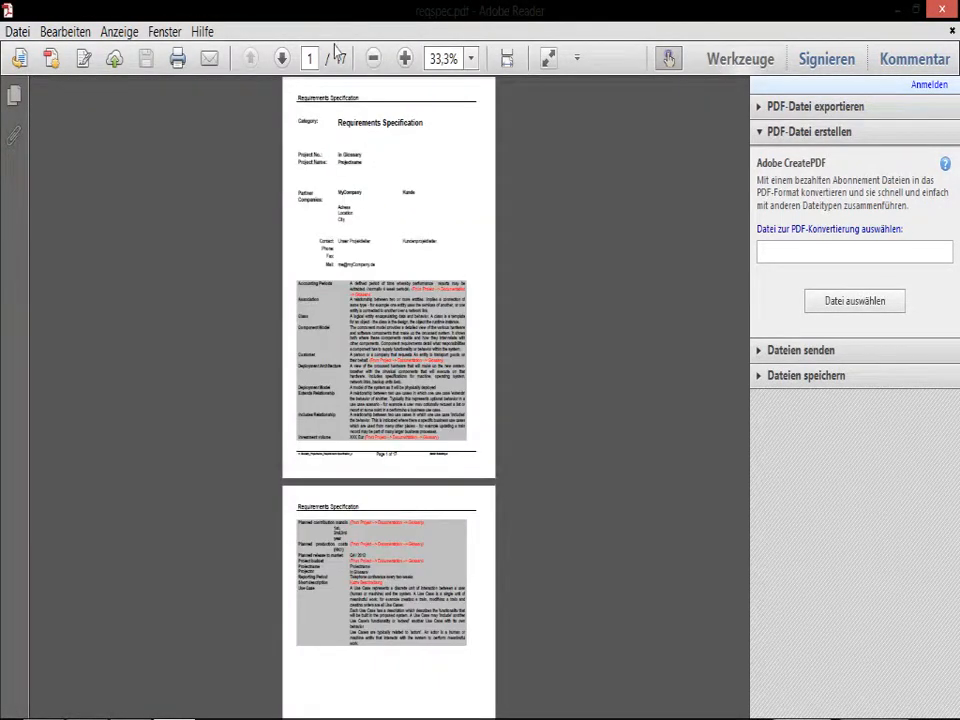
left_click(403, 60)
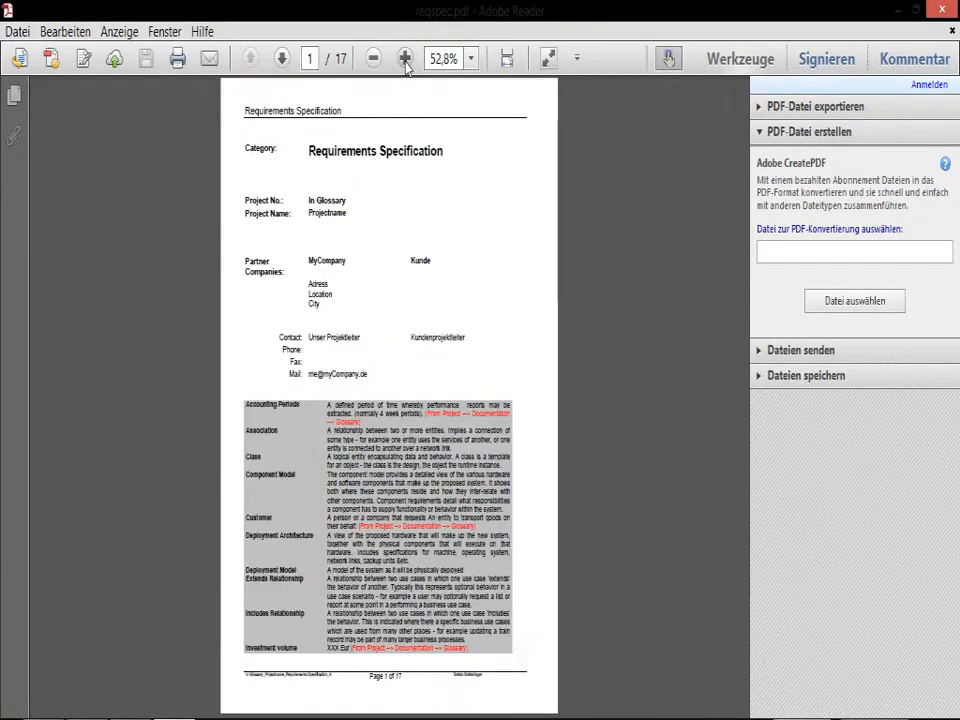
left_click(282, 60)
left_click(282, 60)
left_click(282, 60)
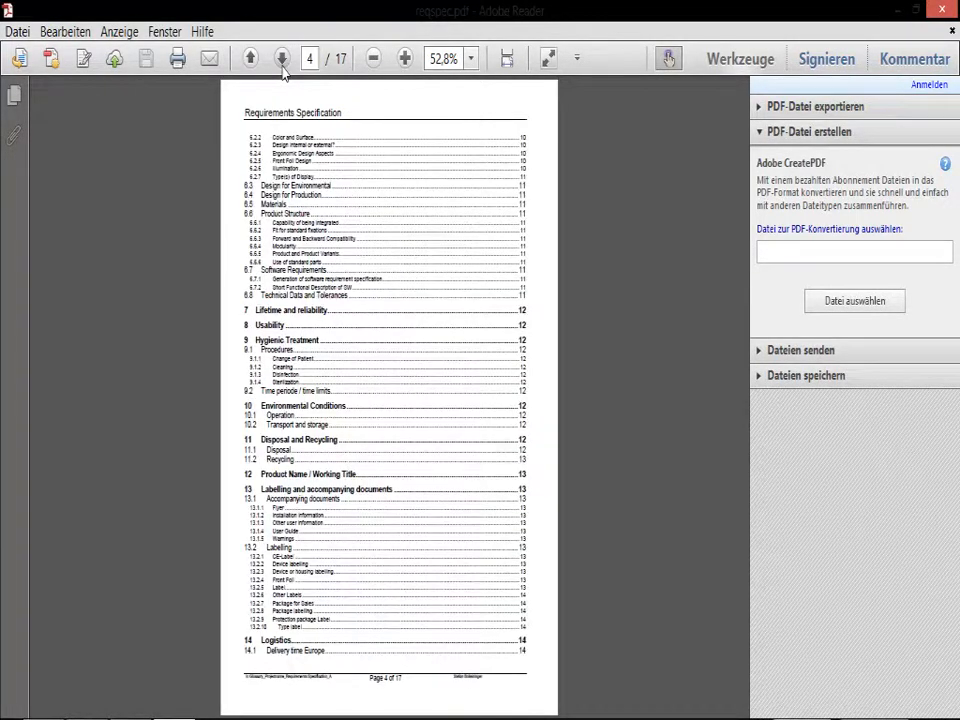
Step: Review the report's Market requirements table and its closing Changelog and Approval chapters, and close the PDF
left_click(282, 60)
left_click(282, 60)
left_click(282, 60)
left_click(282, 60)
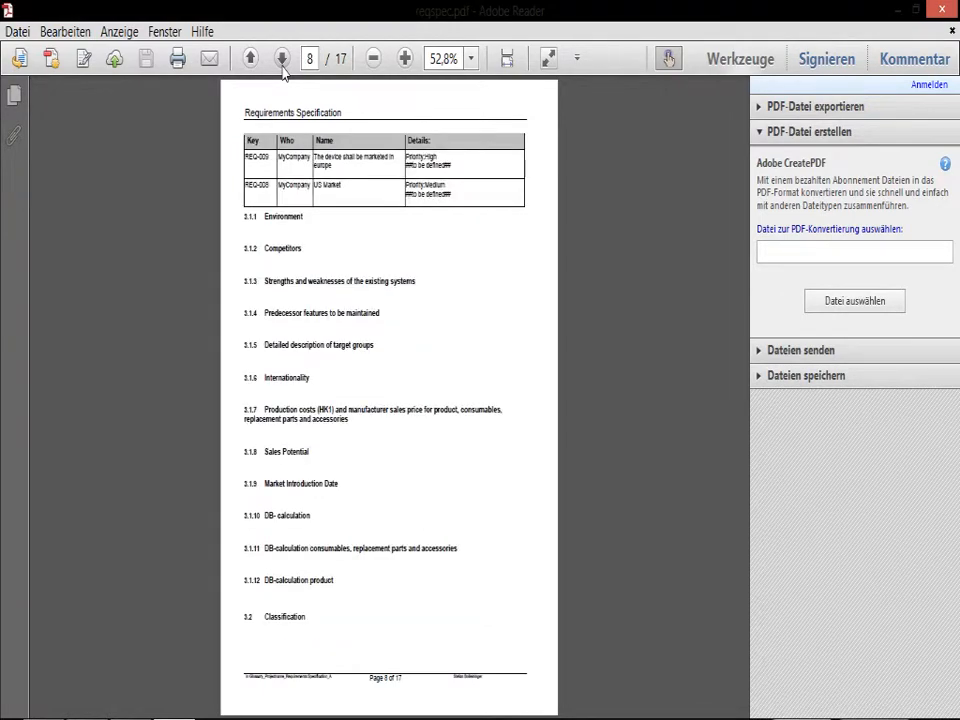
left_click(282, 60)
left_click(251, 60)
left_click(281, 60)
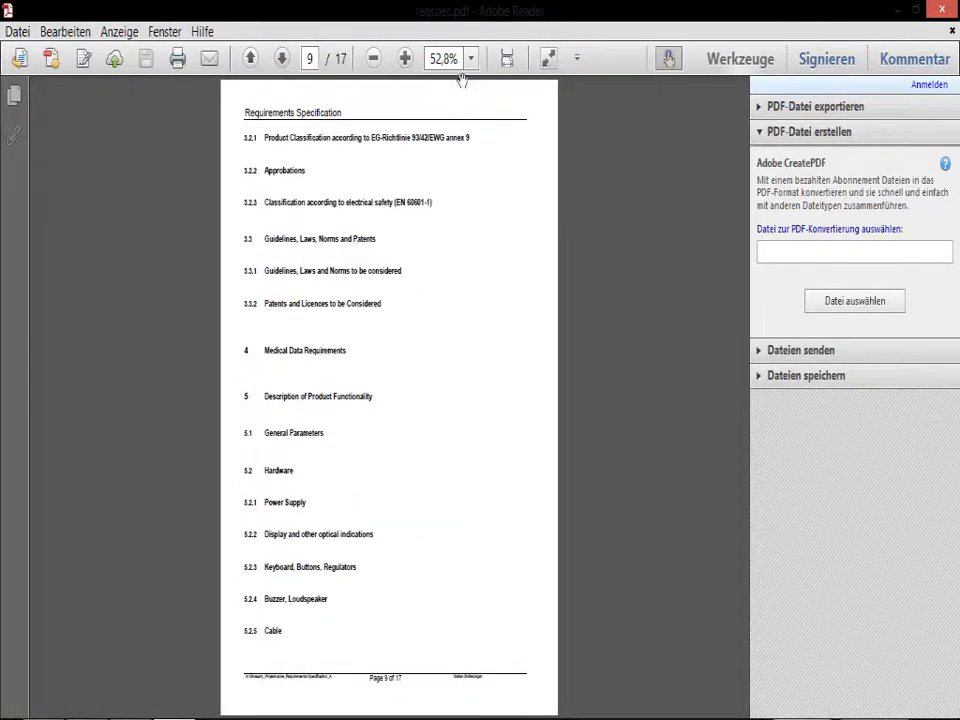
left_click(281, 60)
left_click(281, 60)
left_click(281, 60)
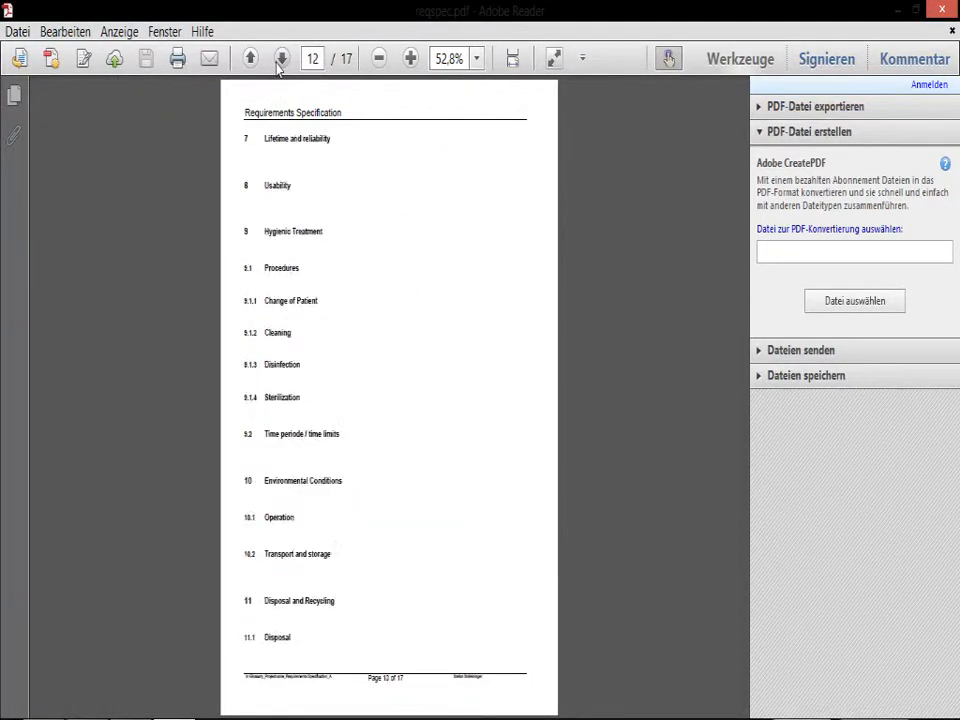
left_click(281, 60)
left_click(281, 60)
left_click(281, 60)
left_click(281, 60)
left_click(281, 60)
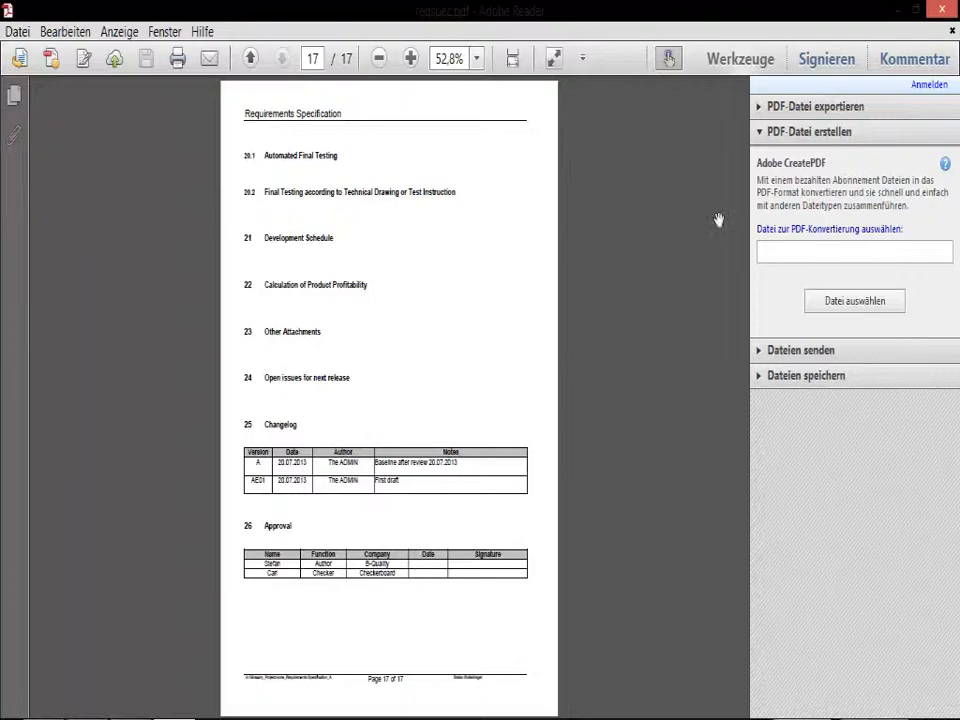
left_click(952, 10)
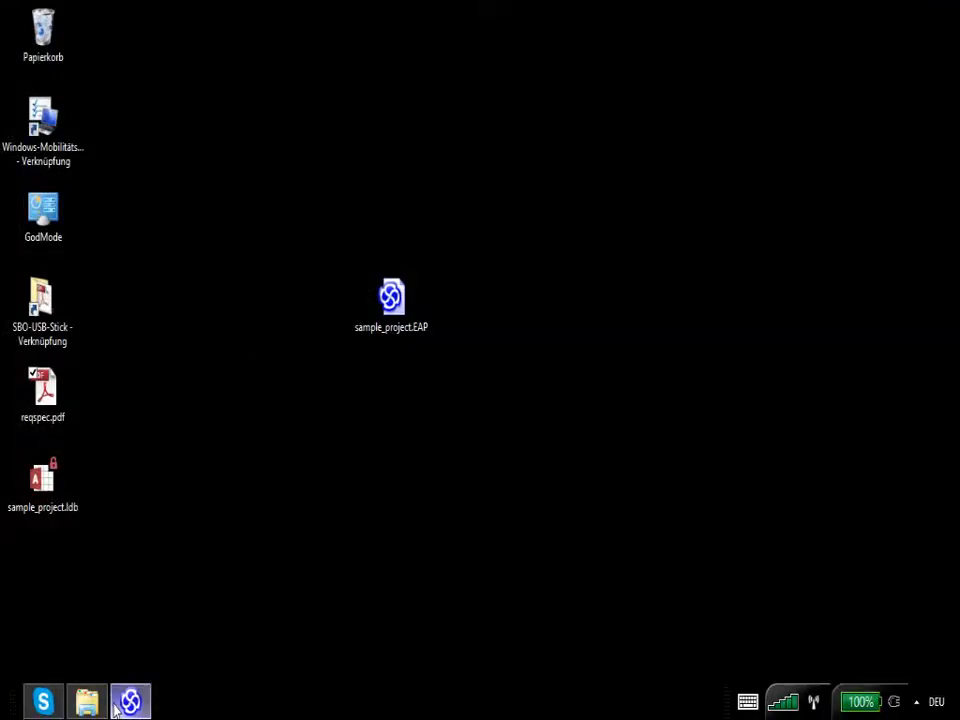
Step: Switch back to Enterprise Architect and synchronize the Requirements Specification document view from the model
left_click(118, 705)
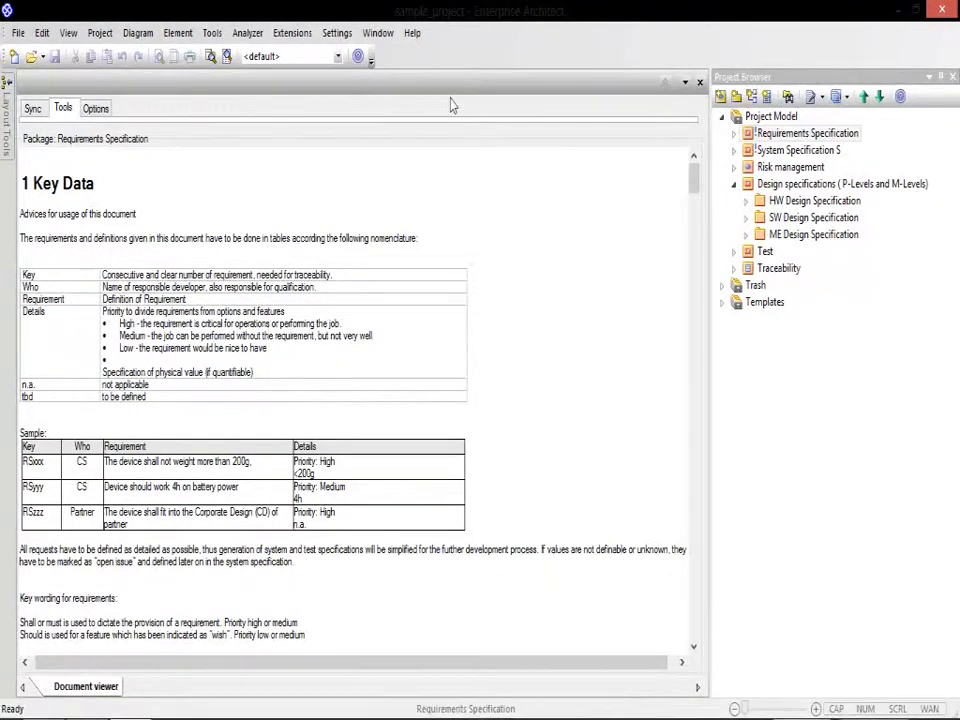
left_click(33, 109)
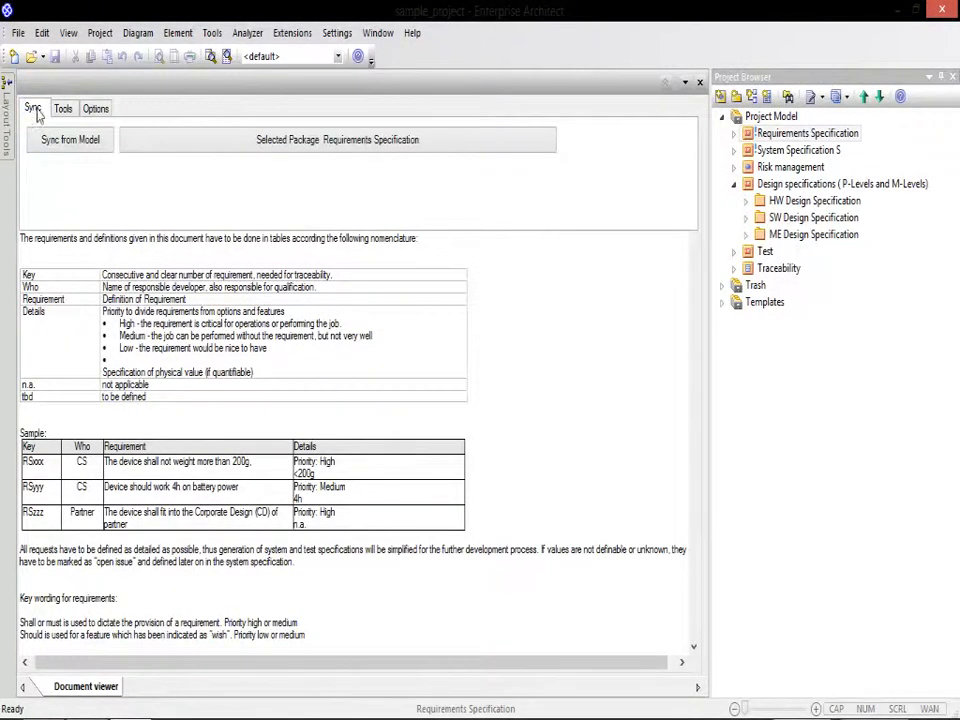
left_click(82, 140)
left_click(66, 112)
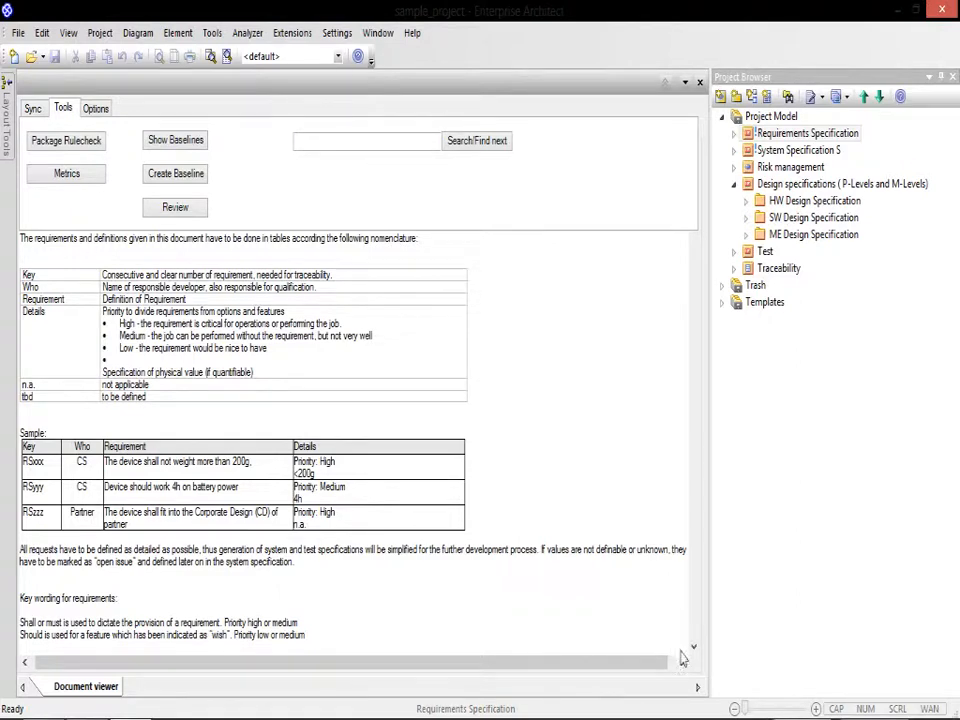
Step: Start adding a connected element to requirement REQ-009 in the Market chapter, with System Specification S's Requirement Mapping package as its target
left_click(693, 648)
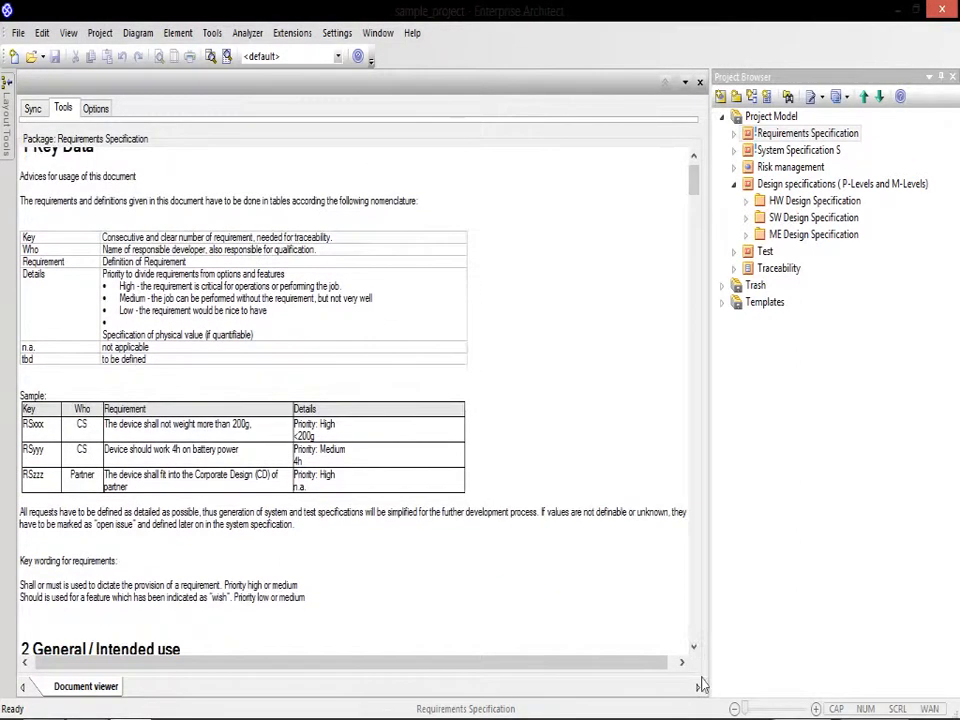
left_click_drag(693, 182, 693, 232)
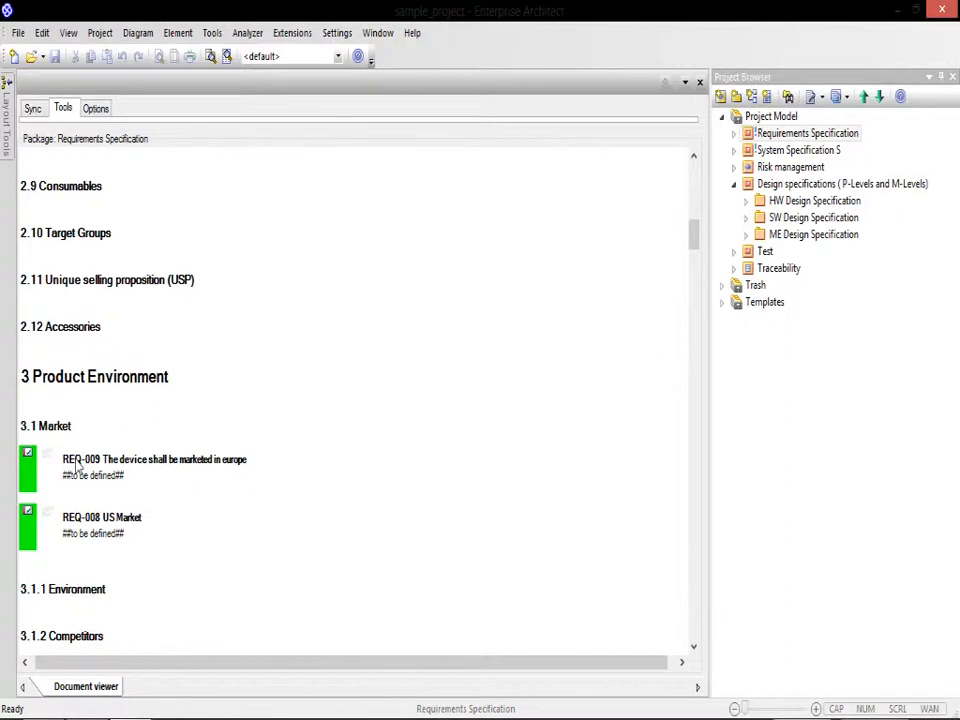
right_click(77, 462)
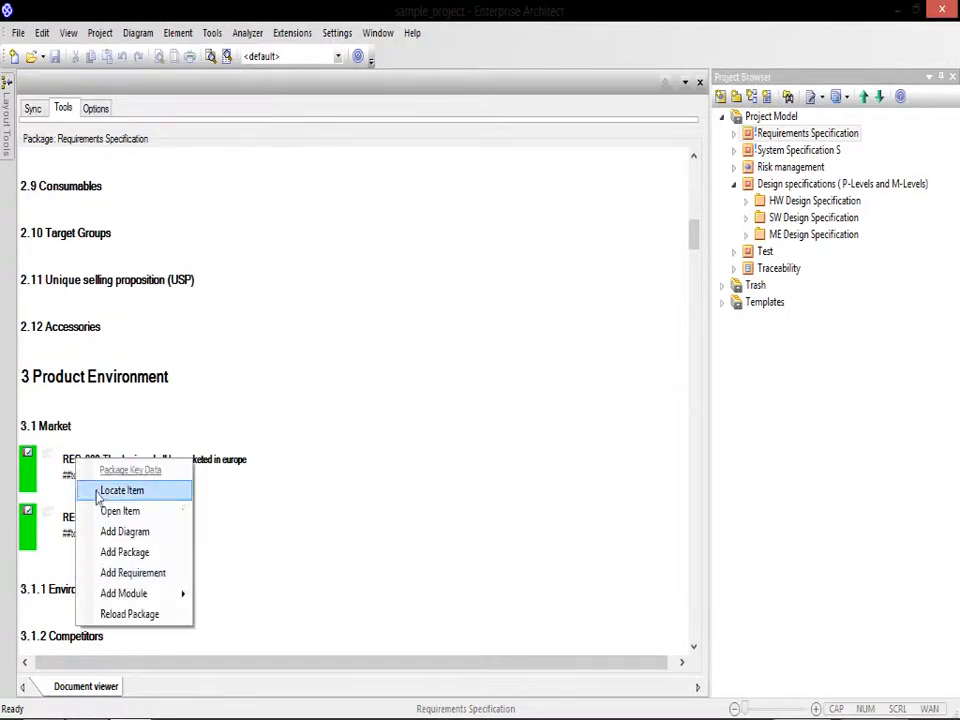
left_click(204, 465)
right_click(205, 464)
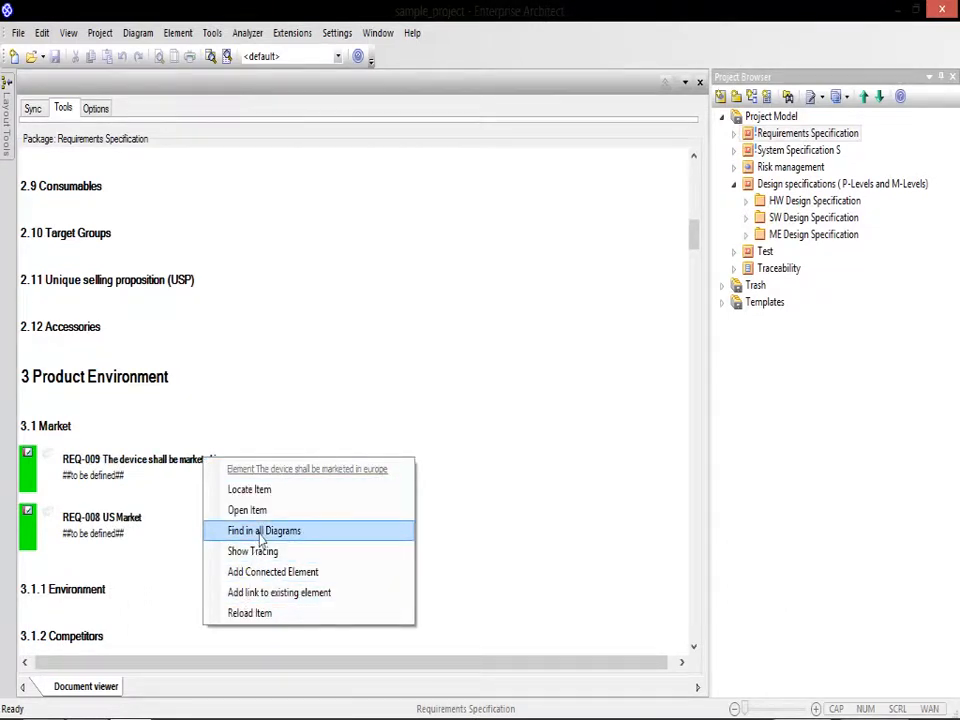
left_click(265, 575)
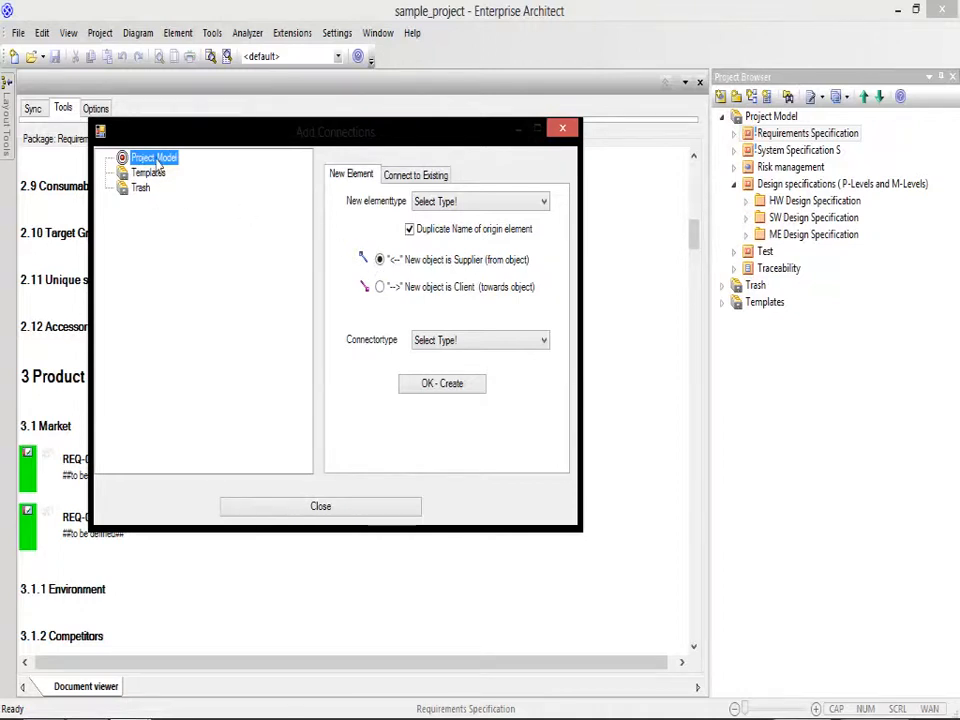
left_click(107, 157)
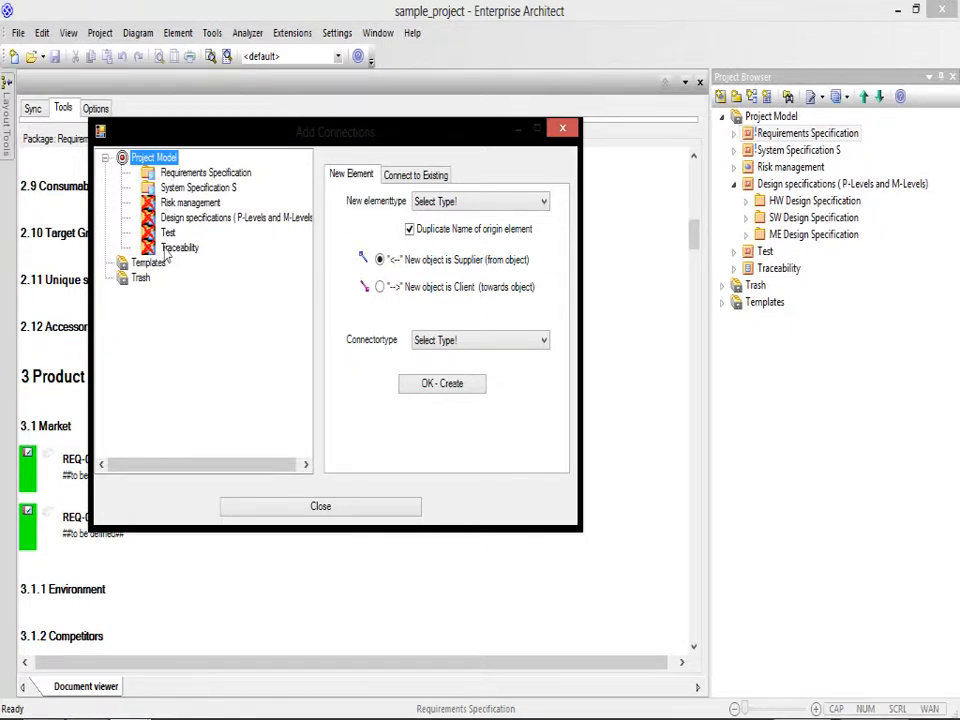
double_click(168, 190)
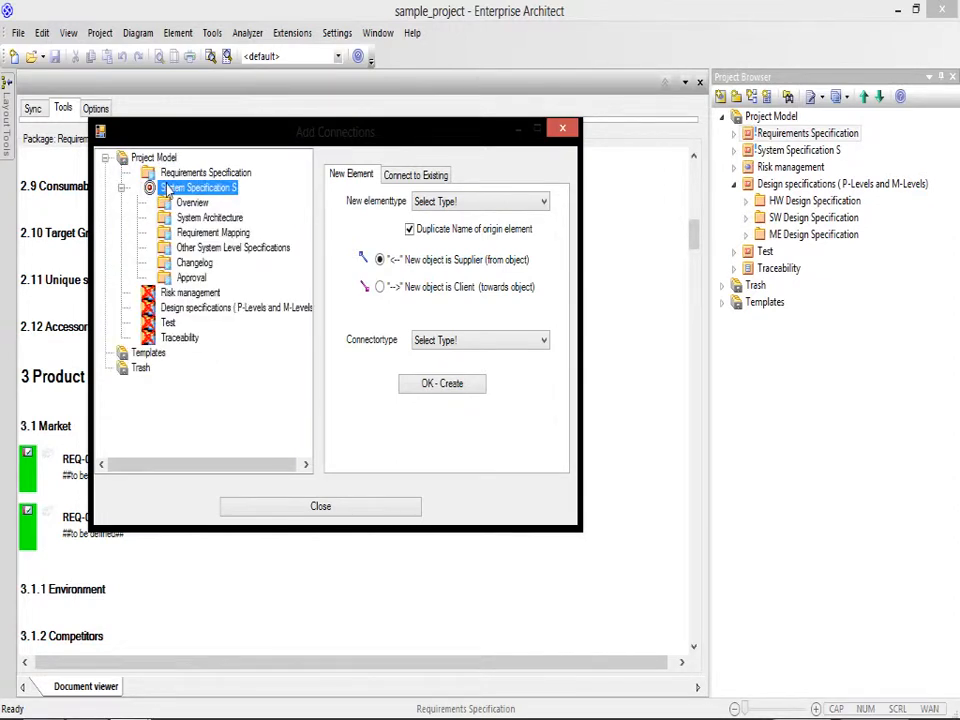
left_click(205, 233)
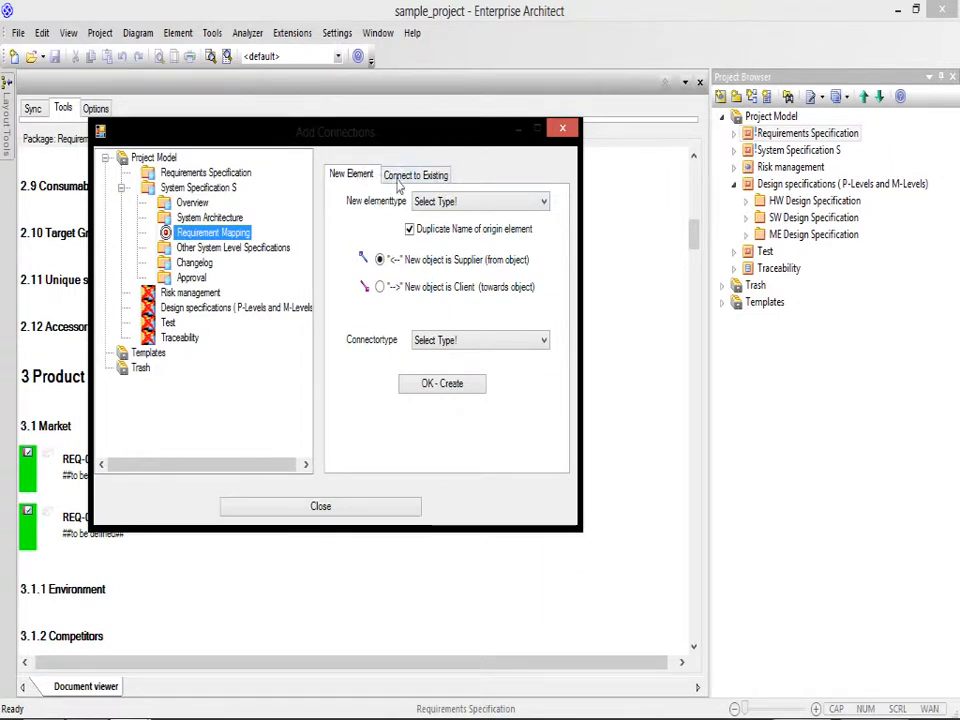
Step: Set the new connected element's type to Requirement and its connector type to Realization
left_click(437, 203)
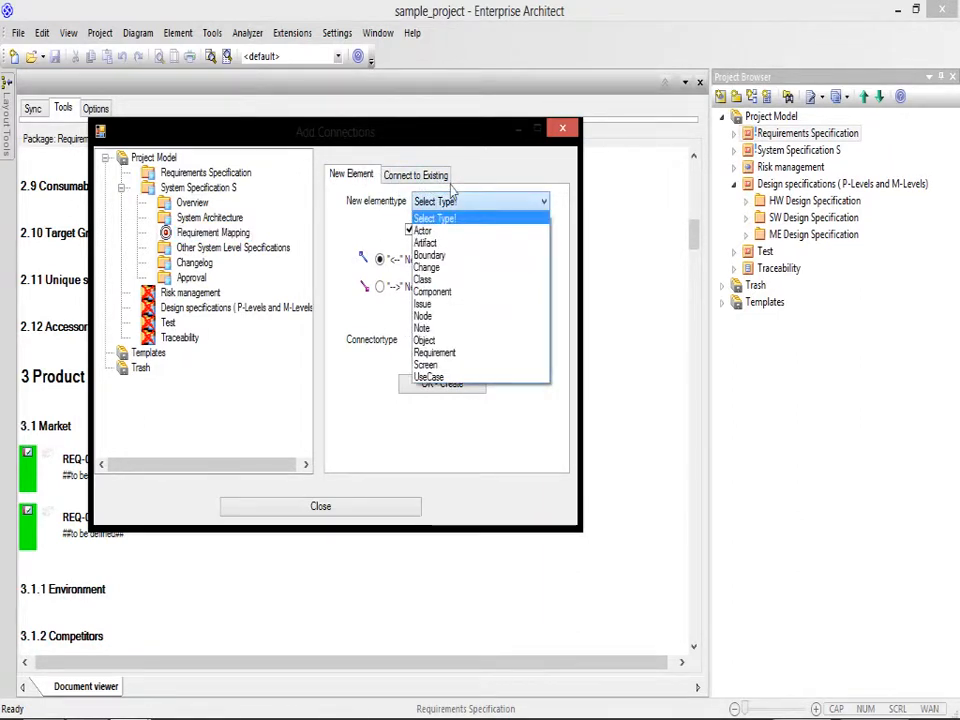
left_click(453, 361)
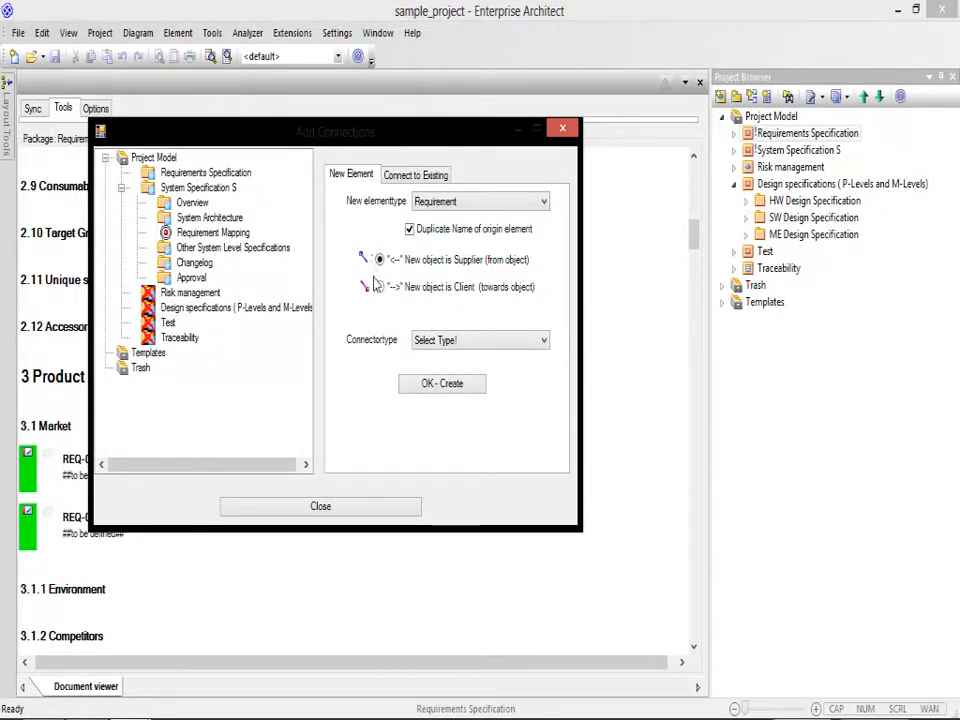
left_click(469, 342)
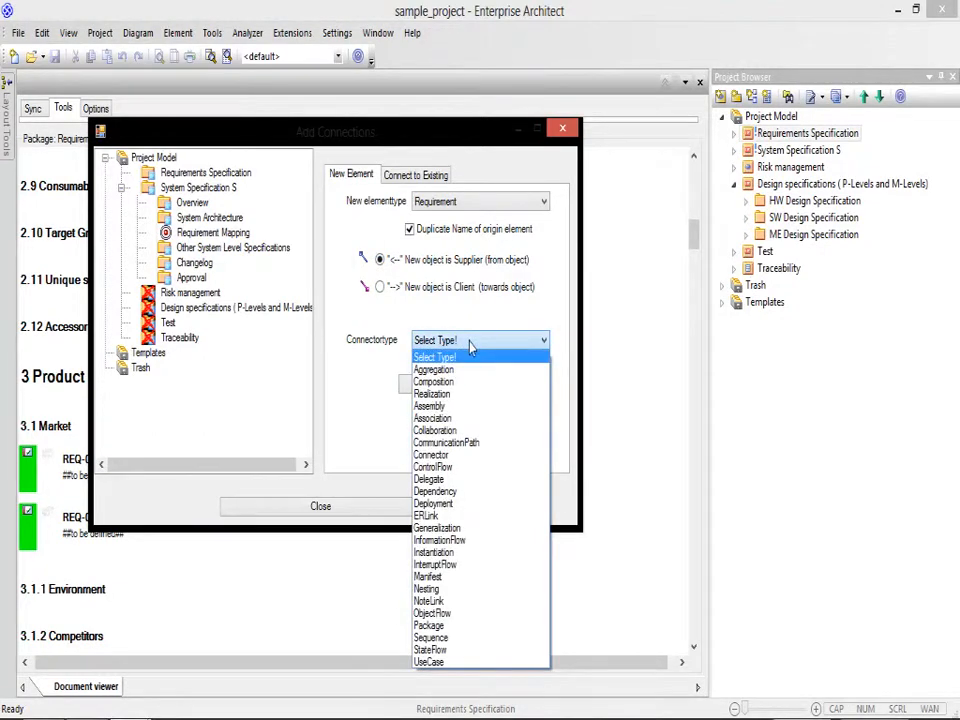
left_click(469, 342)
left_click(450, 338)
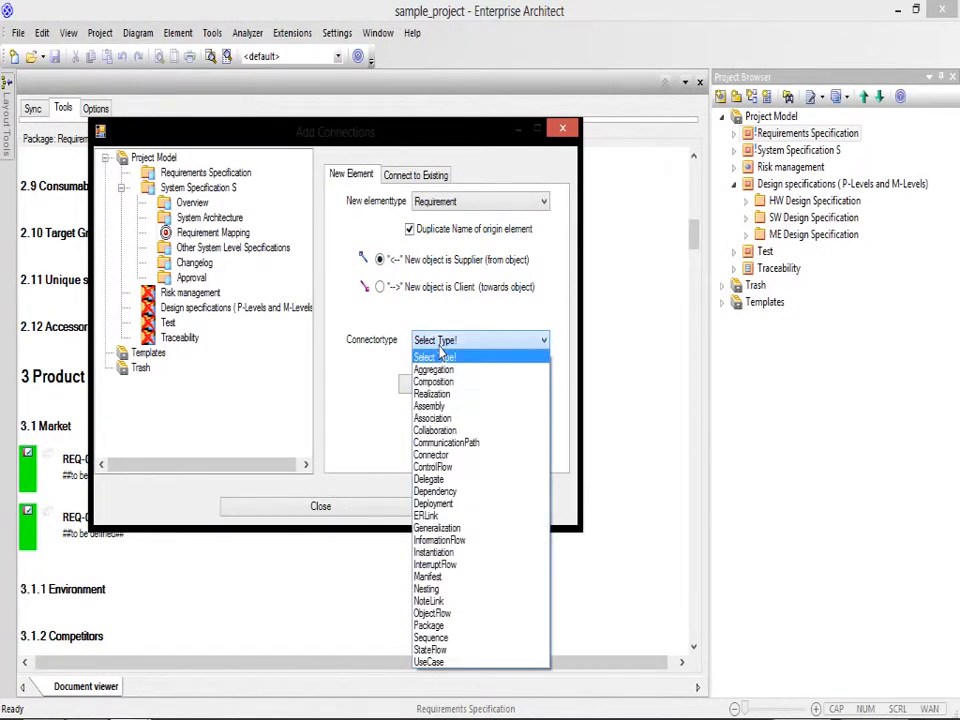
left_click(432, 394)
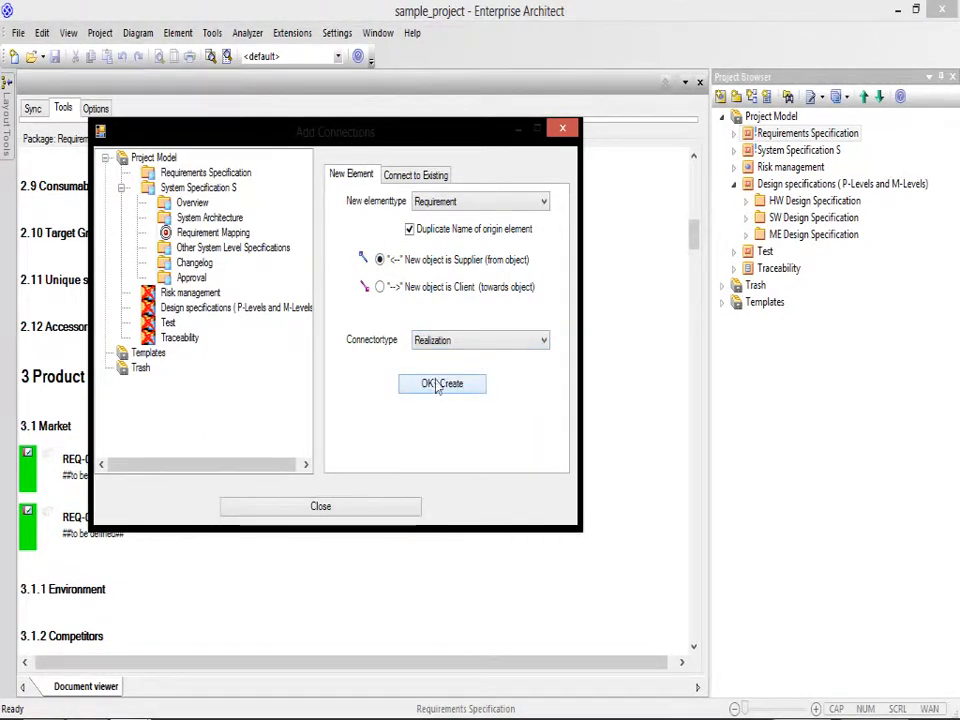
Step: Create the connected requirement from the chosen settings and set its responsible party to MyCompany
left_click(437, 386)
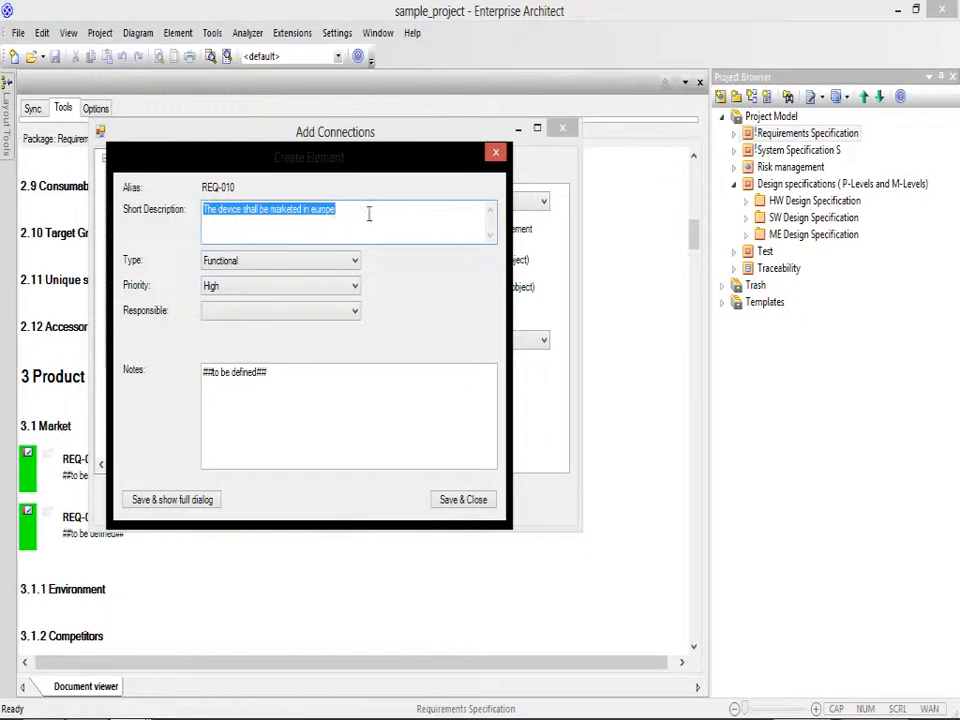
left_click(272, 315)
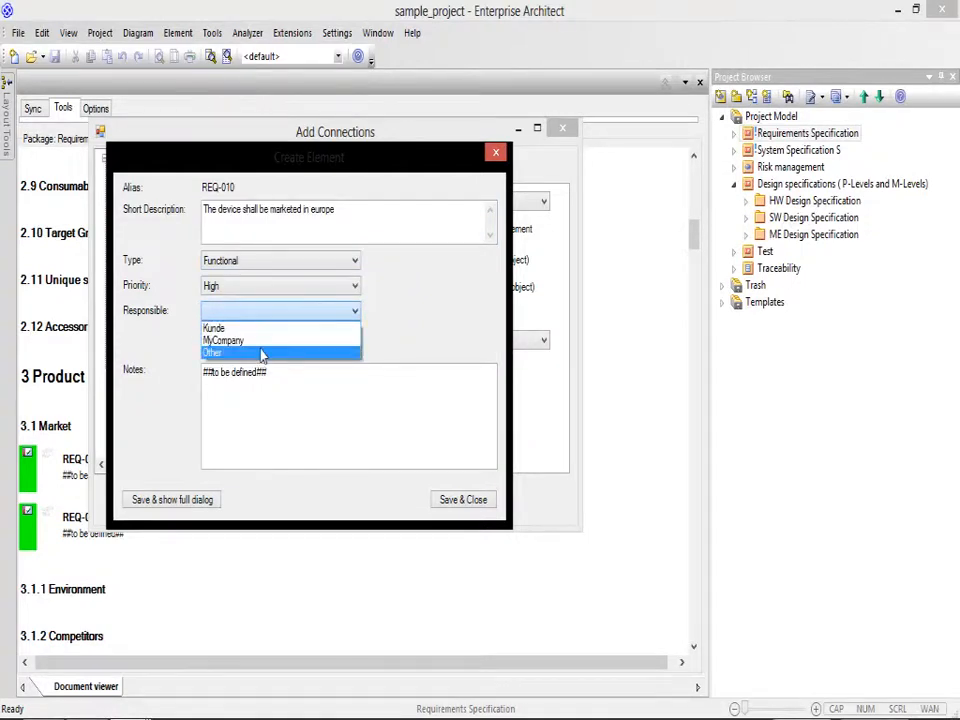
left_click(258, 342)
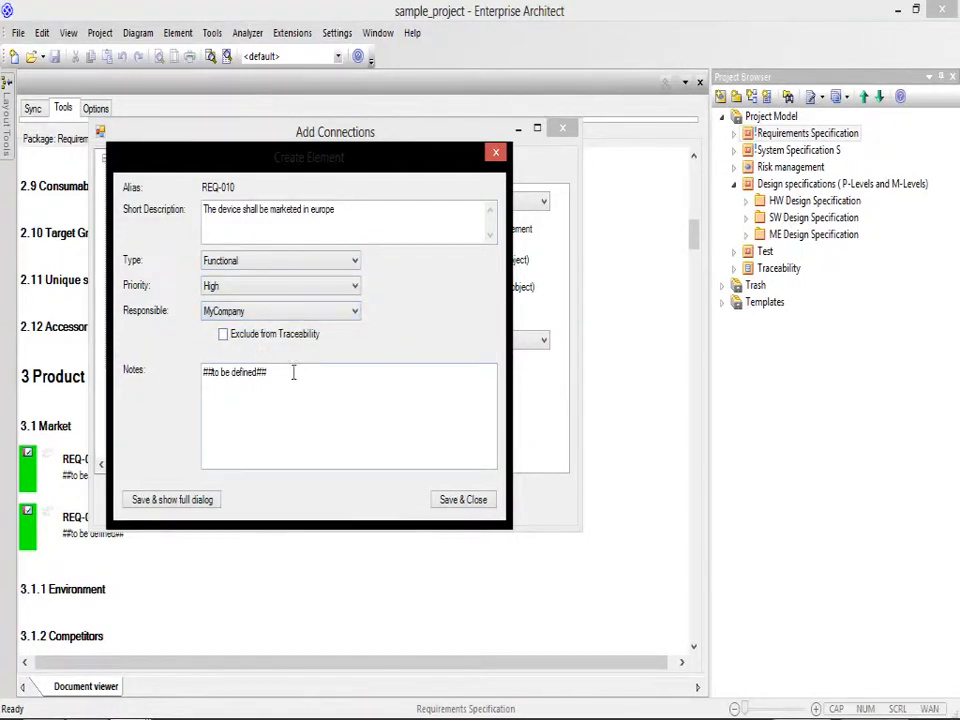
Step: Replace the new requirement's notes with "Implementation nedded in IfU," and a second line "Documentation for CE approval"
left_click_drag(292, 373, 199, 385)
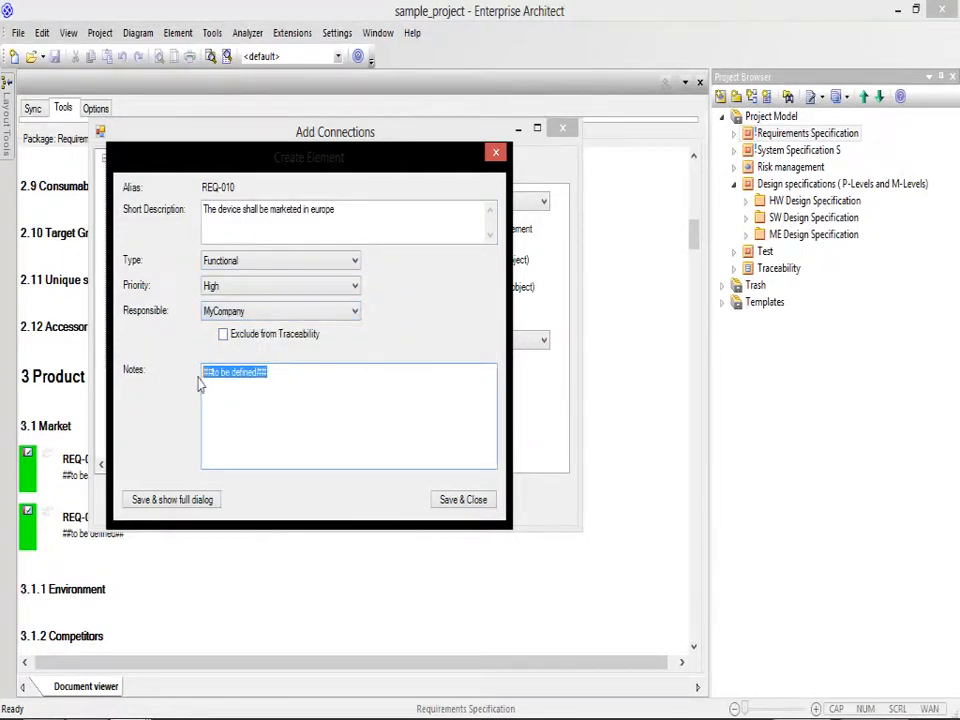
type("Implemen")
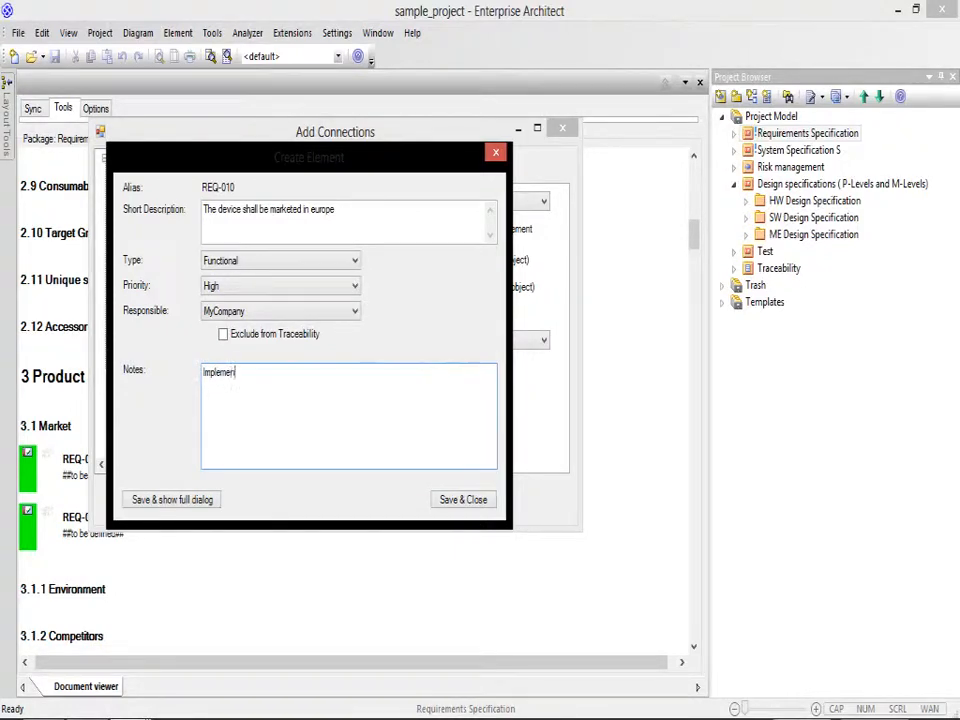
type("tation ")
type("fo")
type("nedded")
type(" in HW")
key("BackSpace")
type(",")
key("Return")
type("Do")
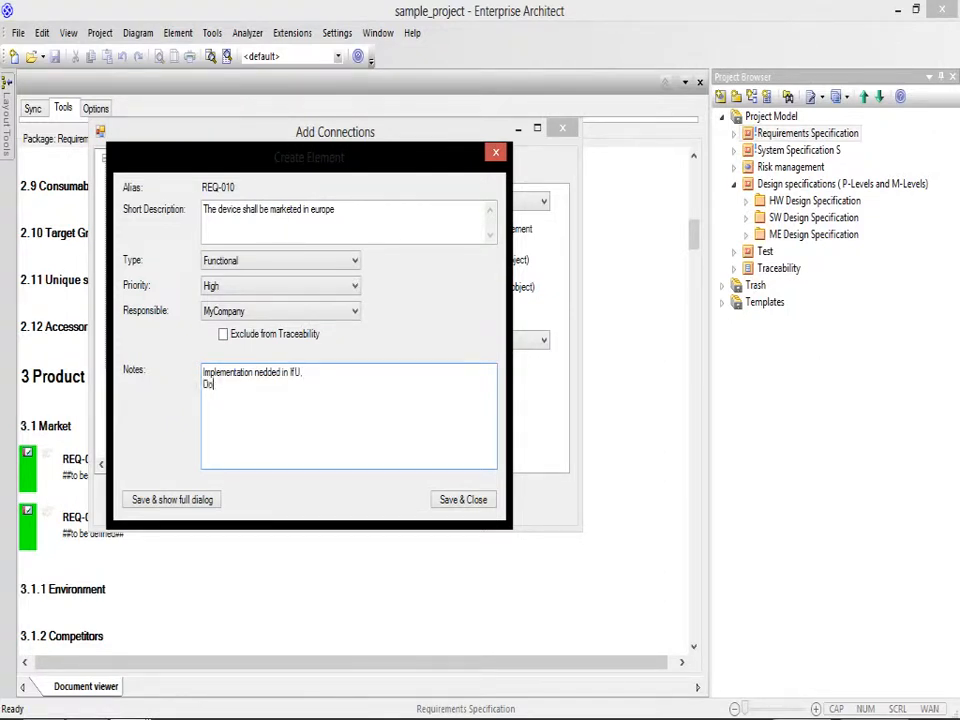
type("cumentation for CE approval")
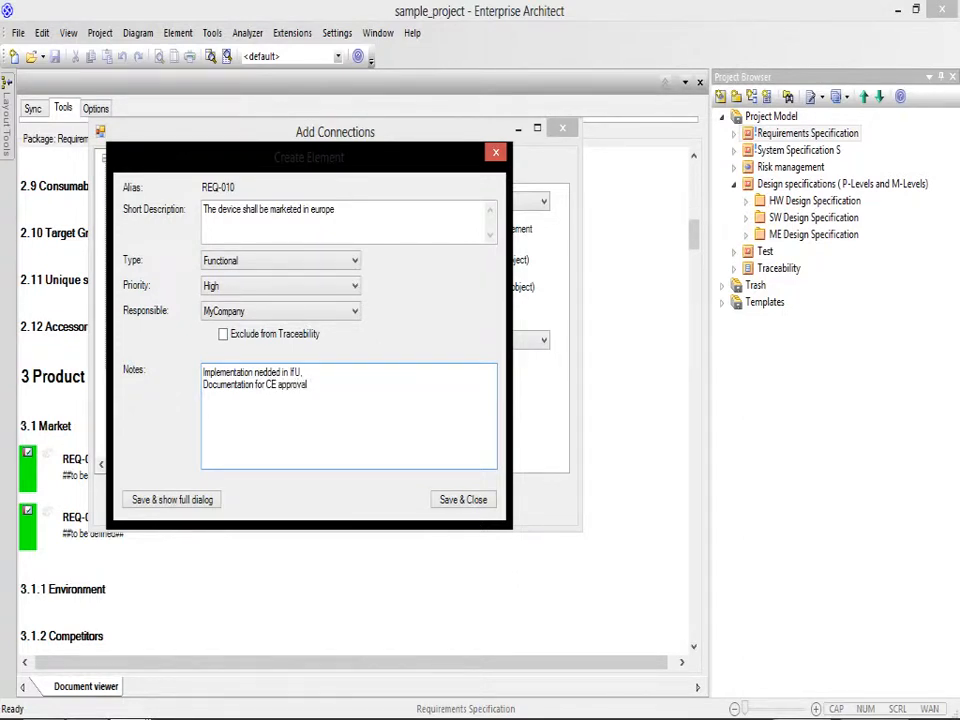
Step: Add "essentails requirements liste...." below a blank line in the notes, save the requirement and close the connection dialogs
key("Return")
key("Return")
type("essentials requirements liste ")
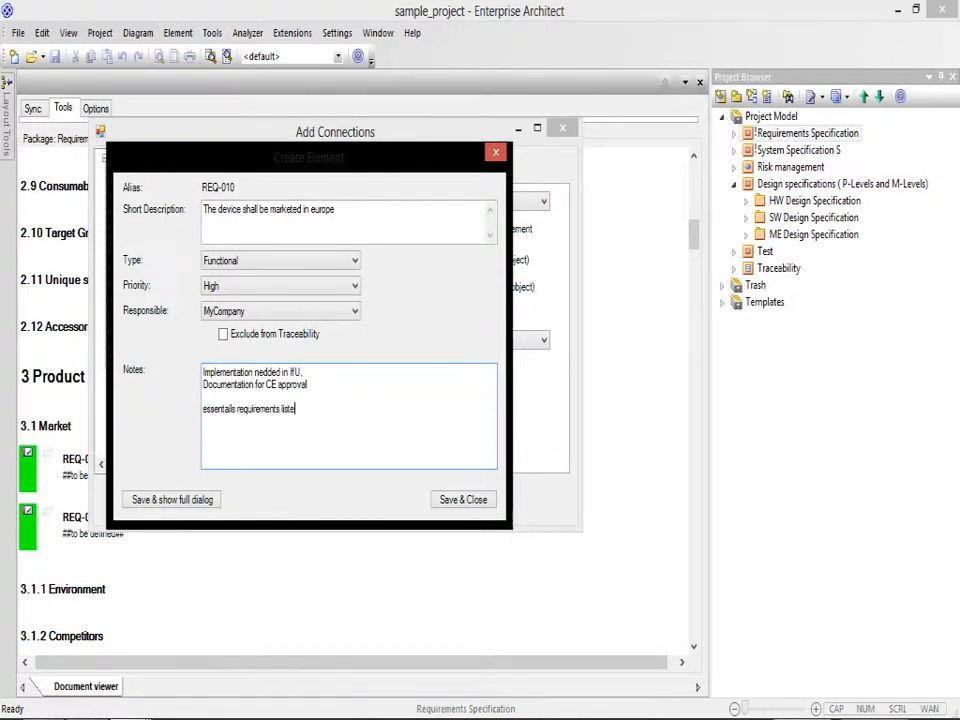
type("....")
left_click(440, 505)
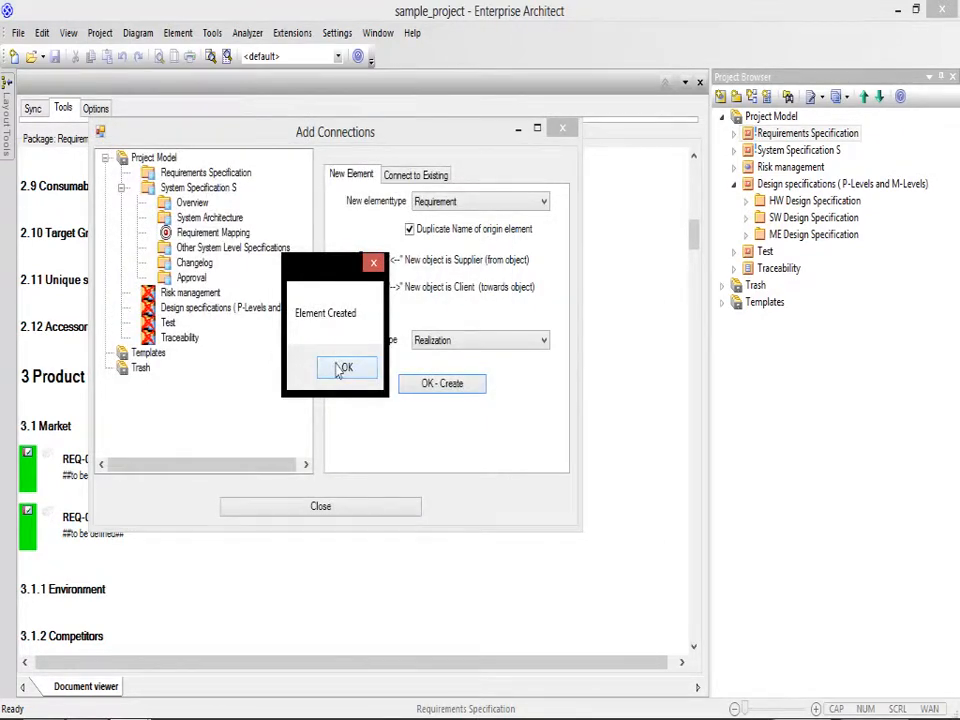
left_click(340, 369)
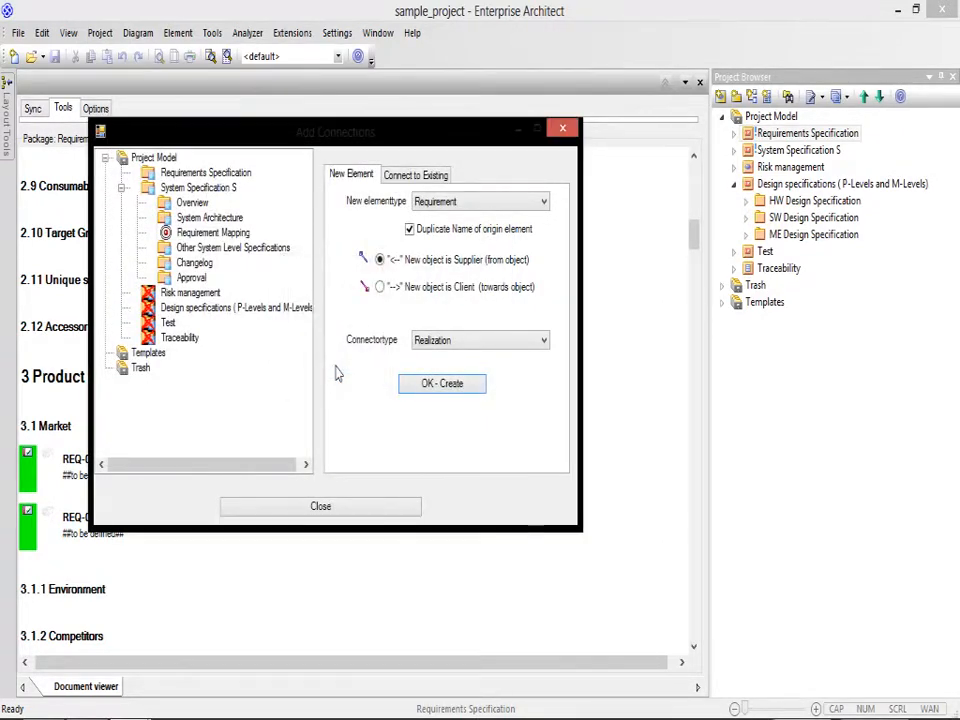
left_click(320, 507)
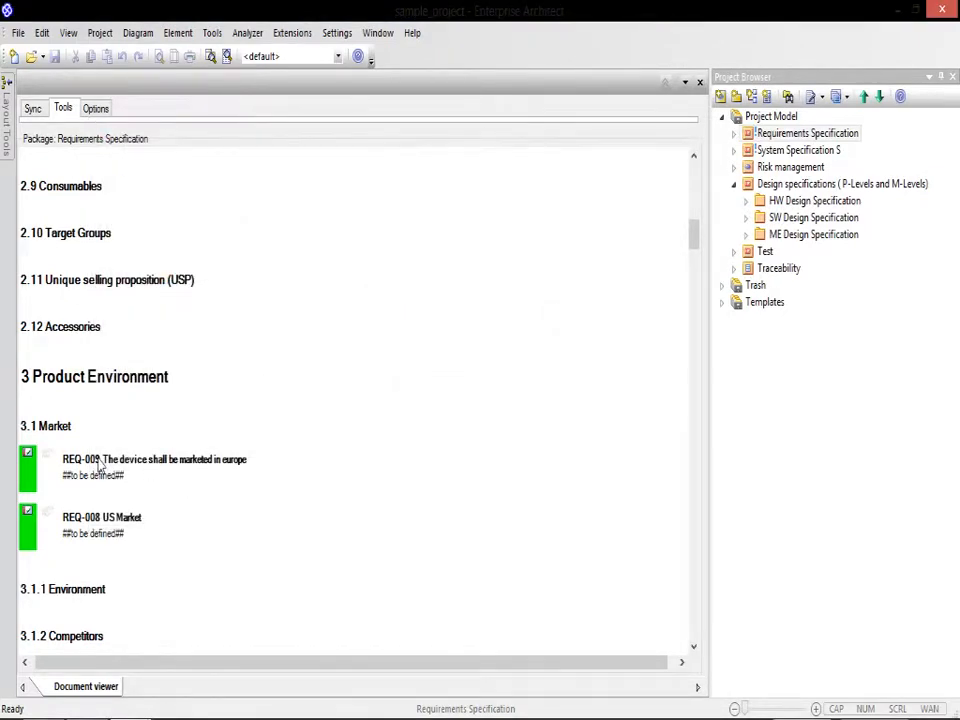
Step: Reload requirement REQ-009 in the document view and inspect its tracing to connected elements
right_click(99, 463)
left_click(146, 614)
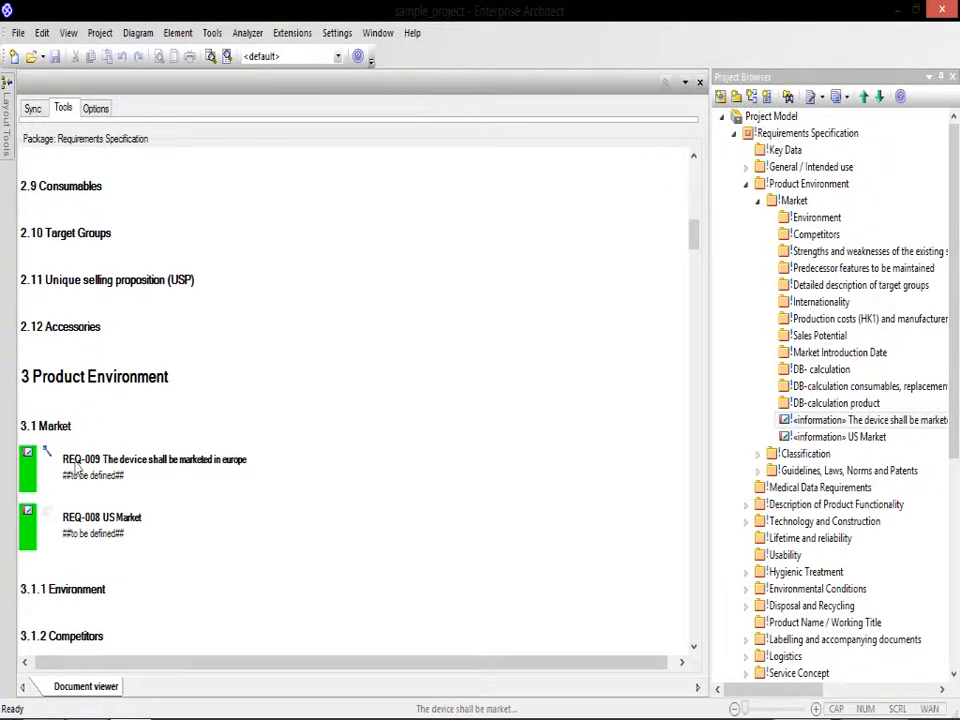
right_click(75, 464)
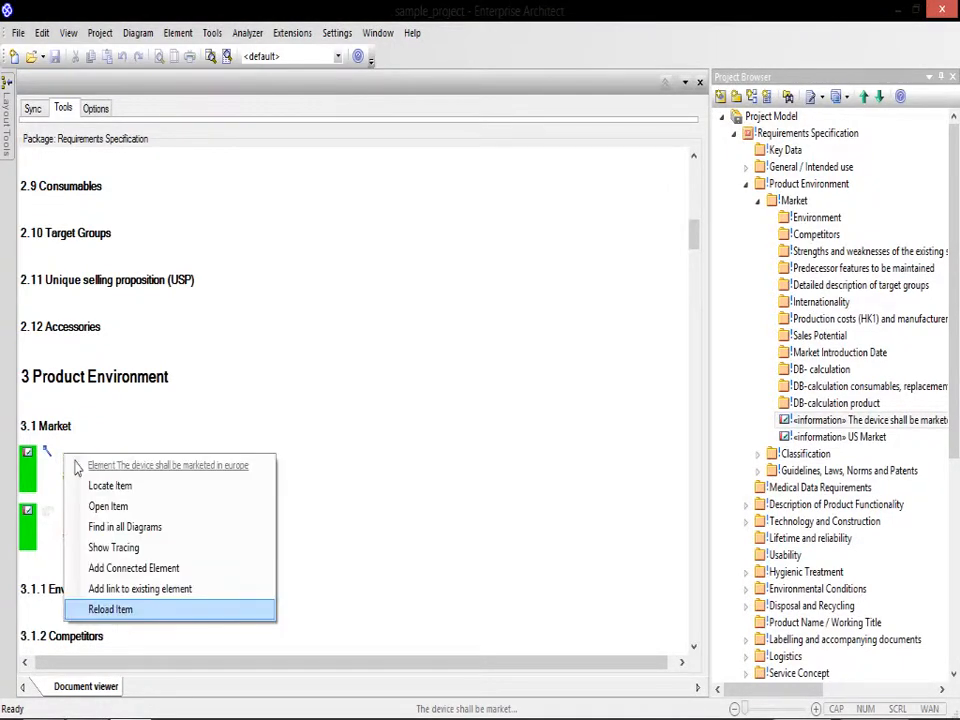
left_click(125, 548)
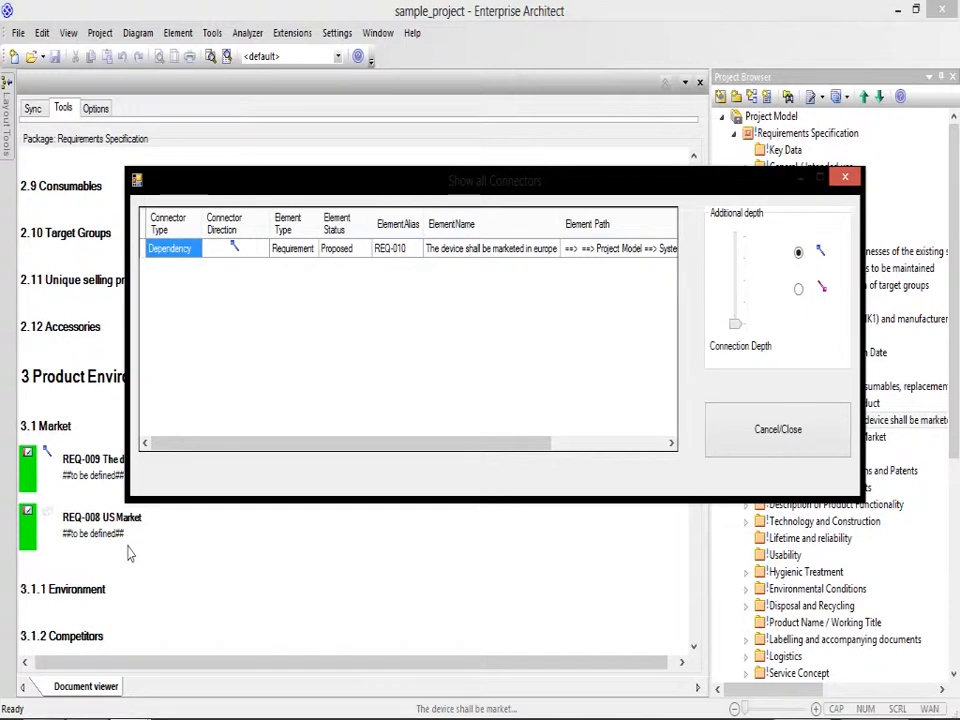
left_click(834, 427)
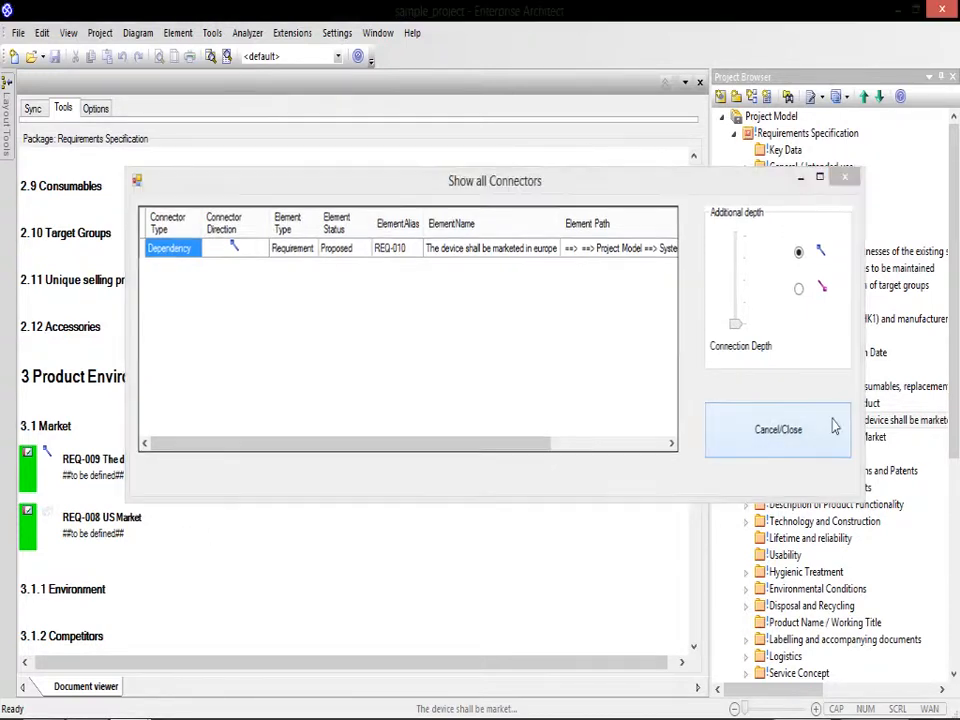
left_click(834, 427)
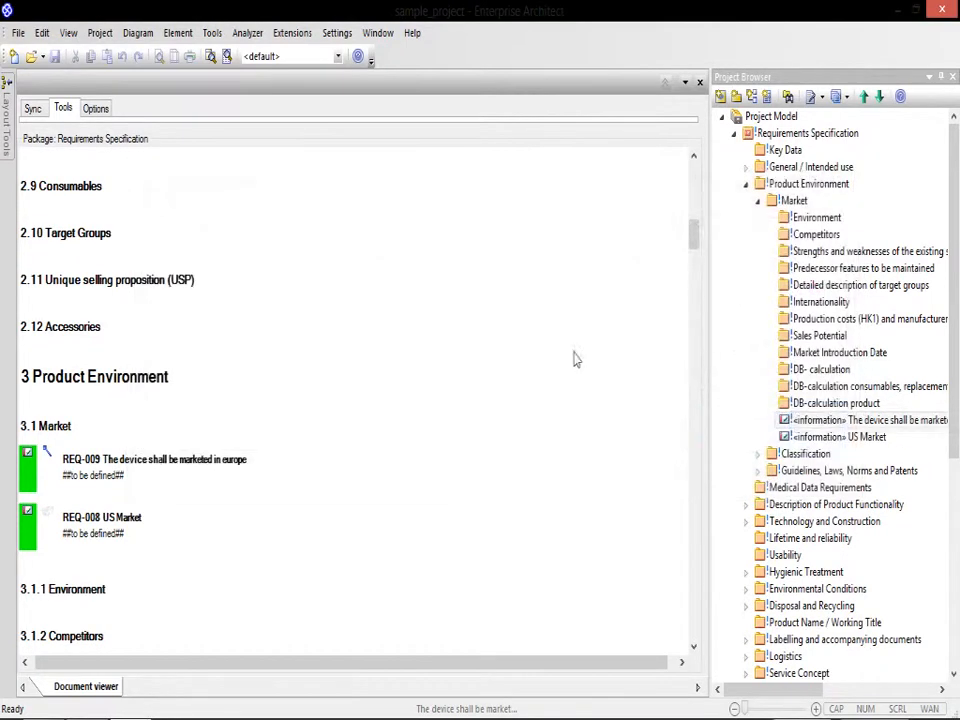
Step: Collapse the Requirements Specification in the project tree and check System Specification S for the new mapped requirement and its risk input package
left_click(735, 134)
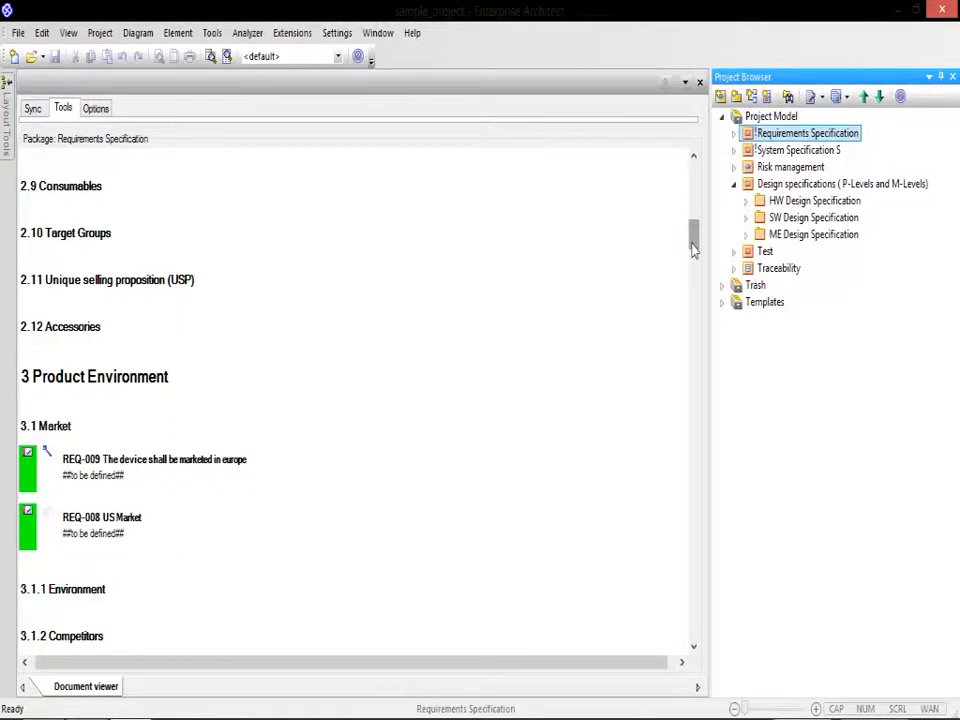
left_click(748, 166)
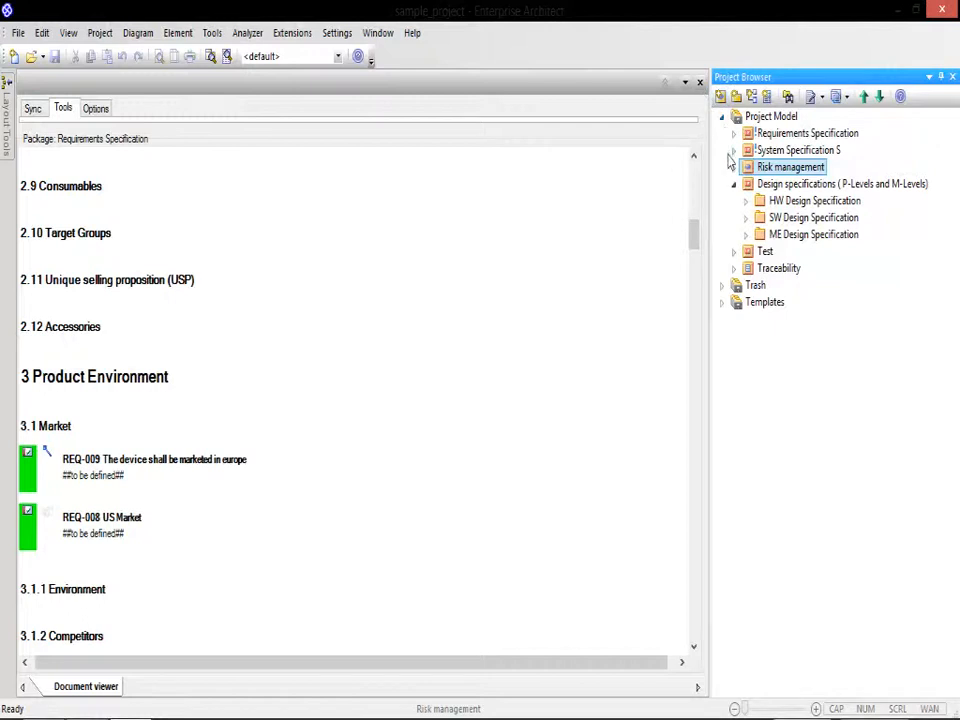
left_click(734, 150)
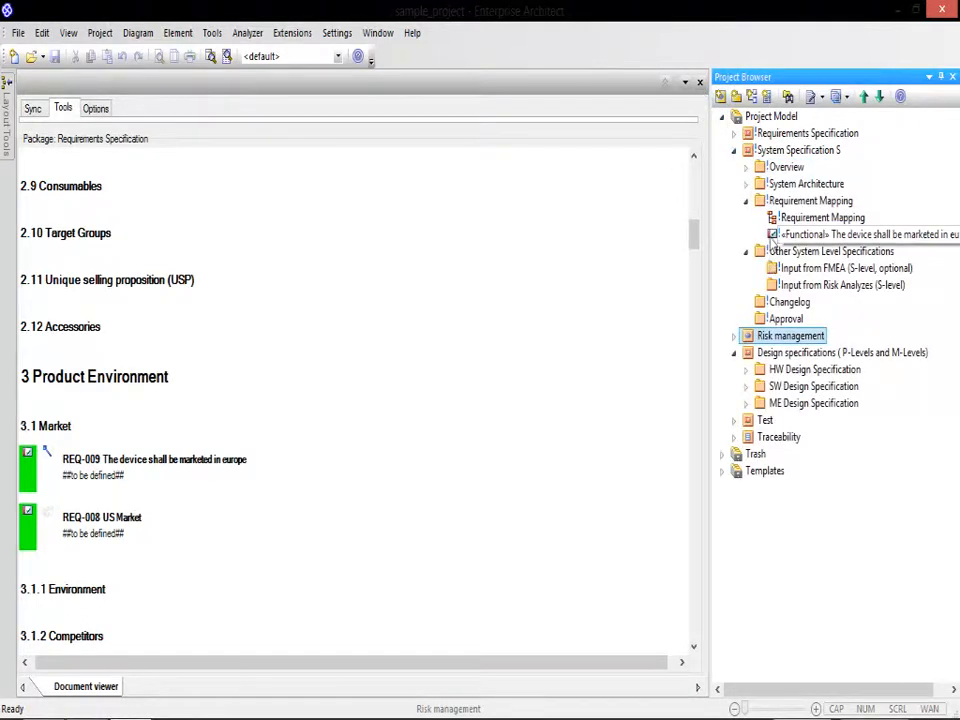
left_click(776, 287)
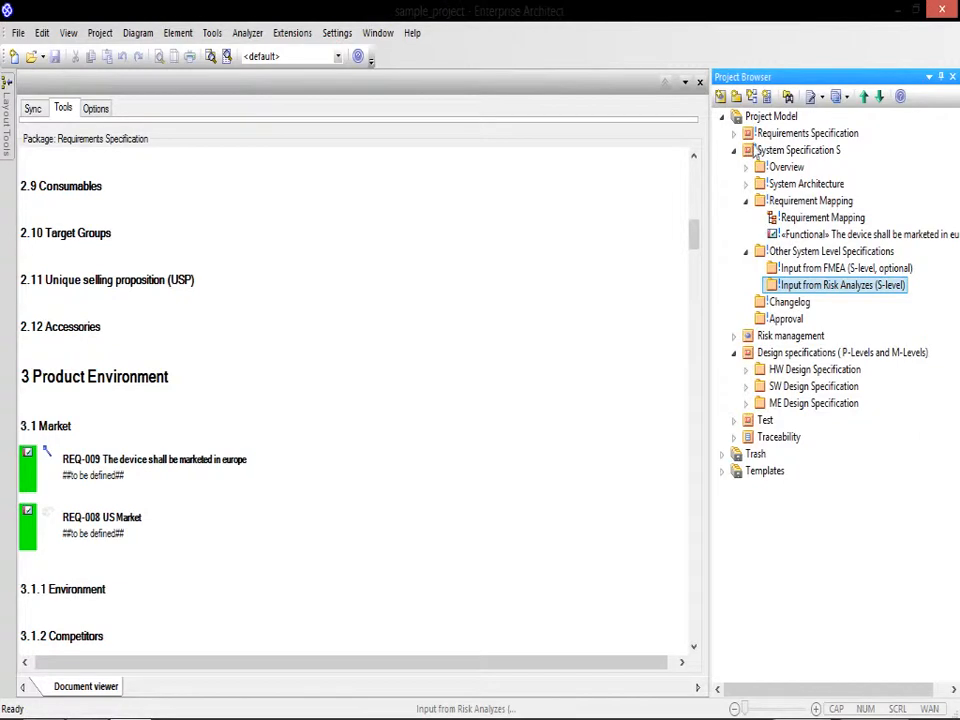
Step: Open ENARTalis Risk Management for the System Specification S package
left_click(752, 150)
right_click(752, 150)
mouse_move(707, 14)
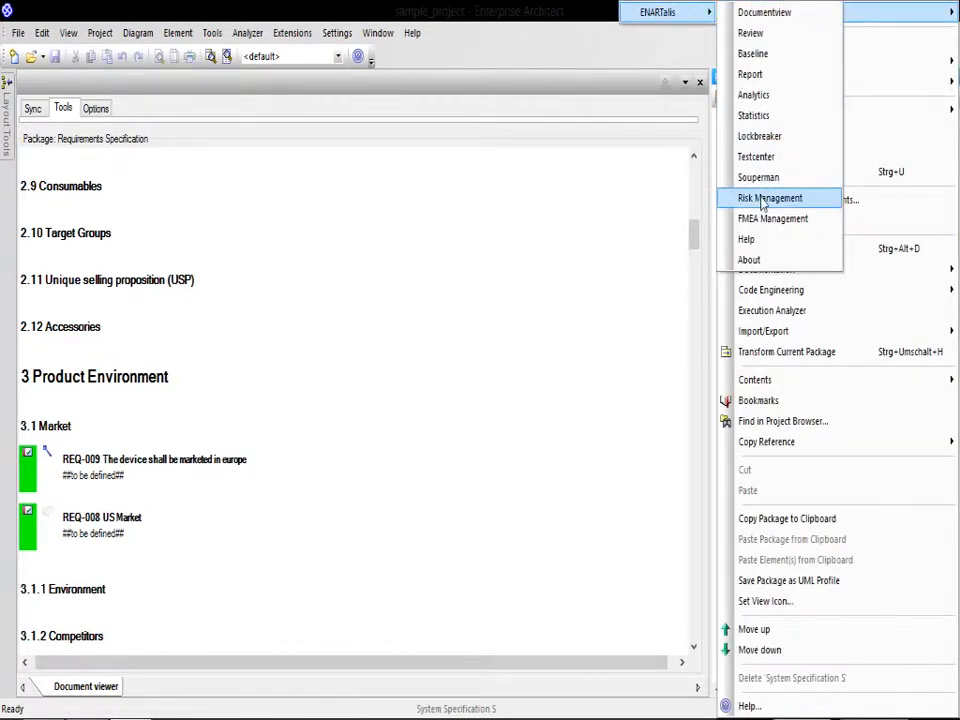
left_click(764, 199)
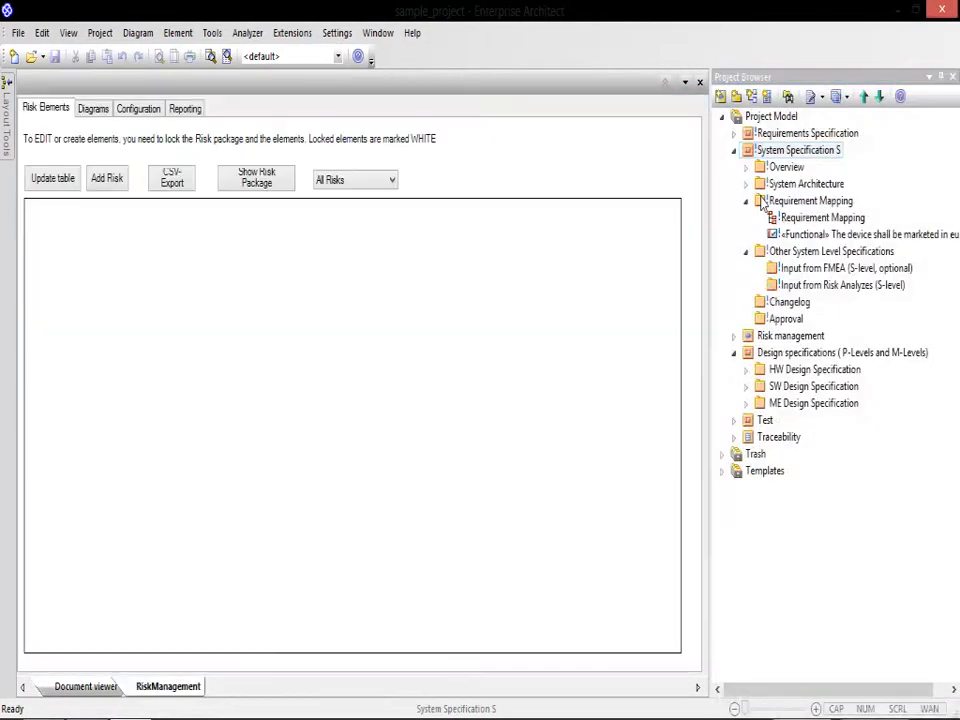
Step: Review the risk severity and probability settings, and load the risk matrix to examine its acceptability cells
left_click(140, 109)
left_click(118, 131)
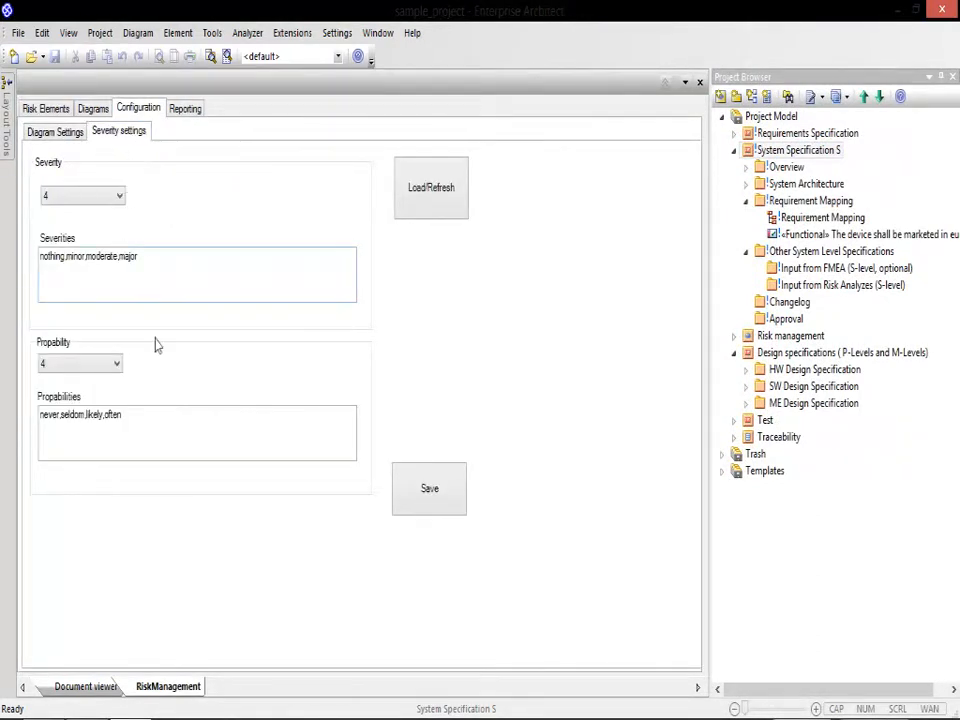
left_click(56, 133)
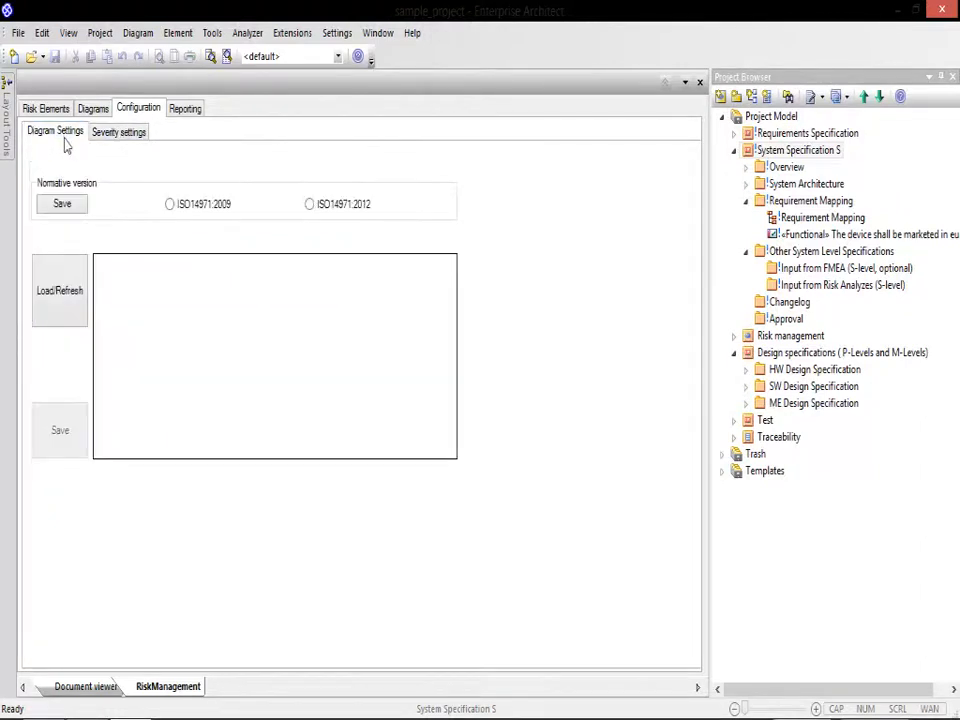
left_click(57, 295)
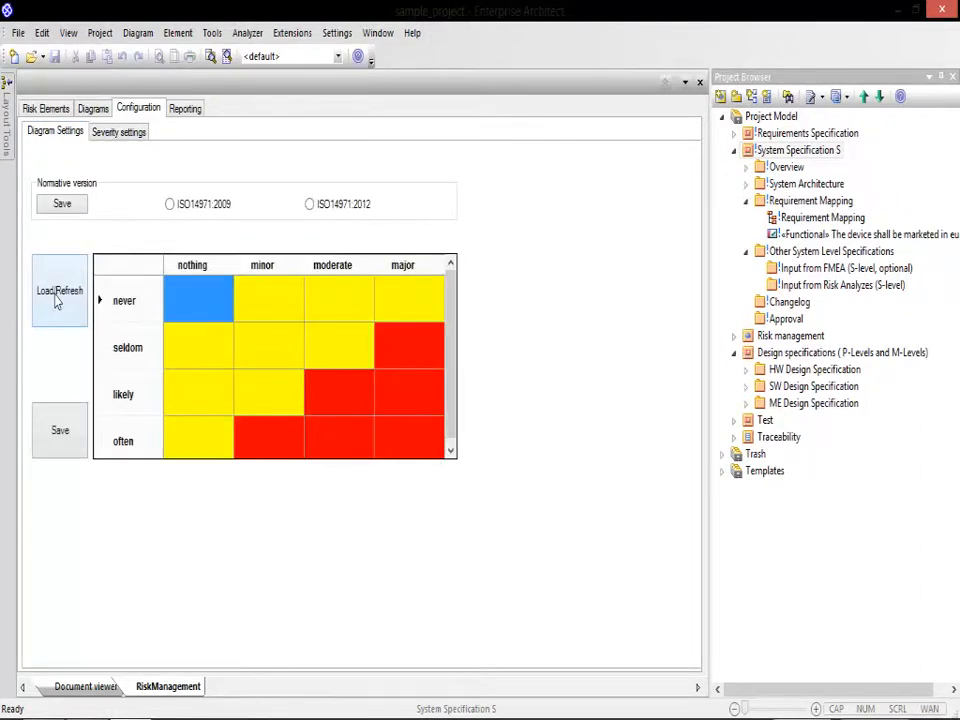
left_click(274, 343)
left_click(328, 352)
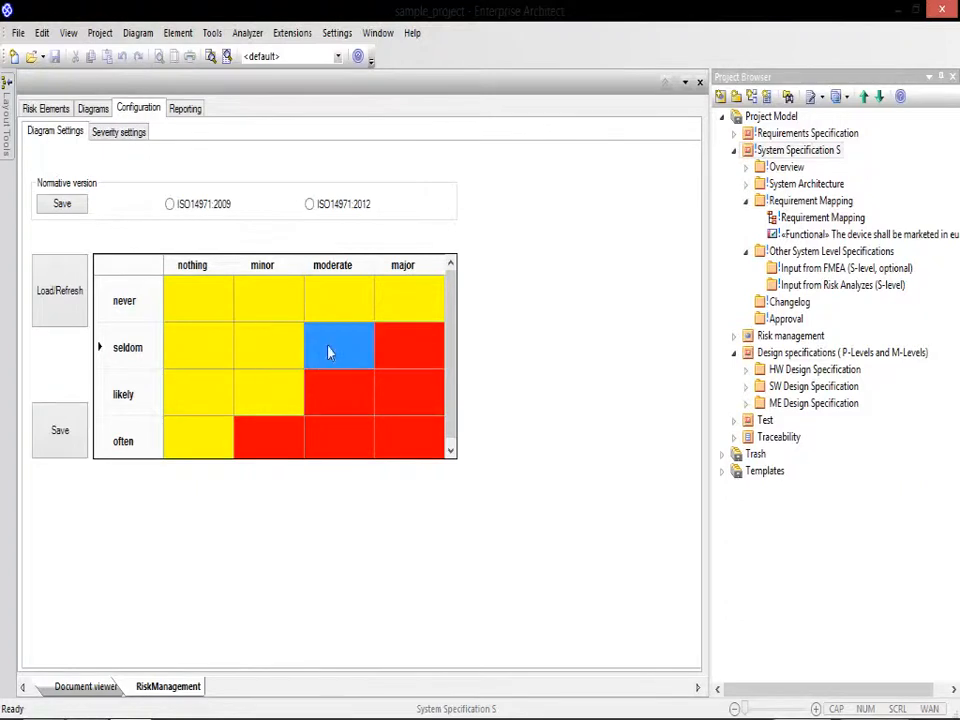
left_click(330, 394)
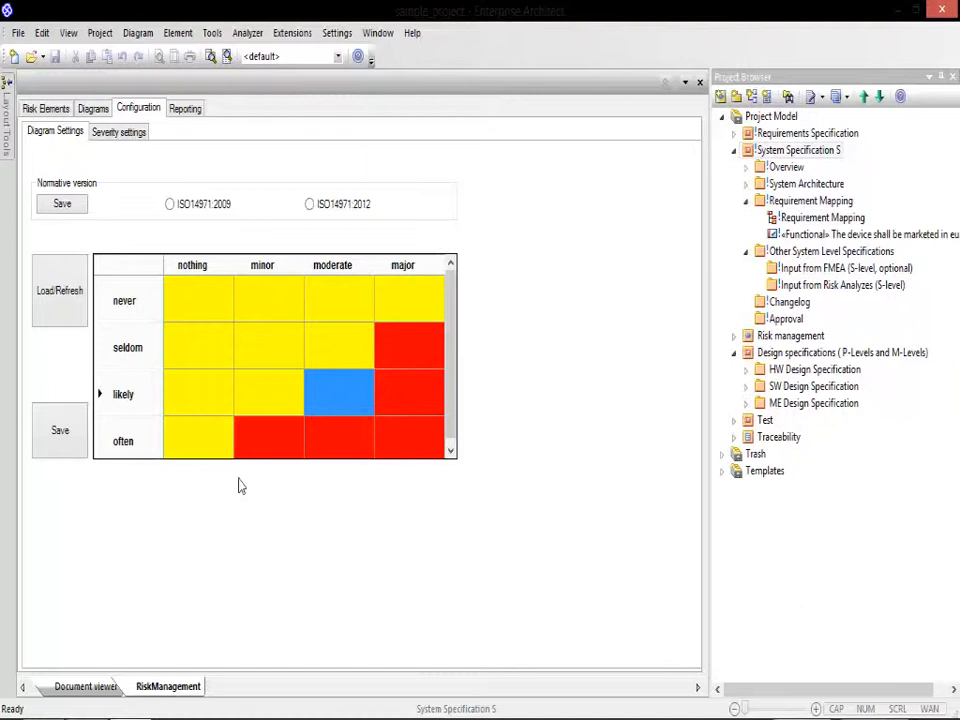
Step: Look at the before and after mitigation diagrams and refresh the risk elements table
left_click(92, 109)
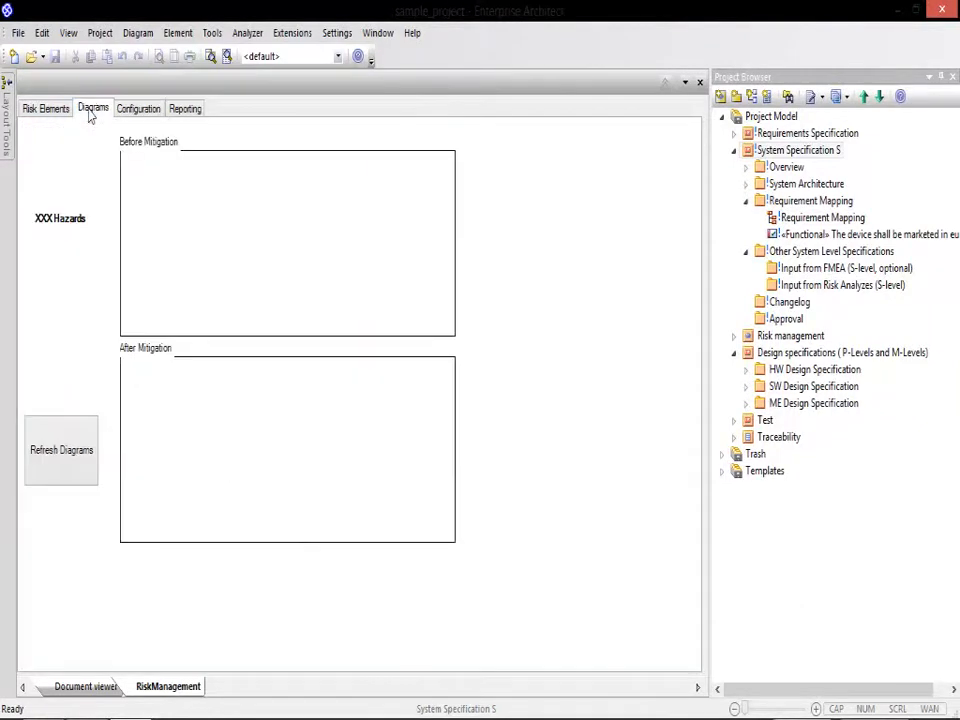
left_click(62, 112)
left_click(62, 178)
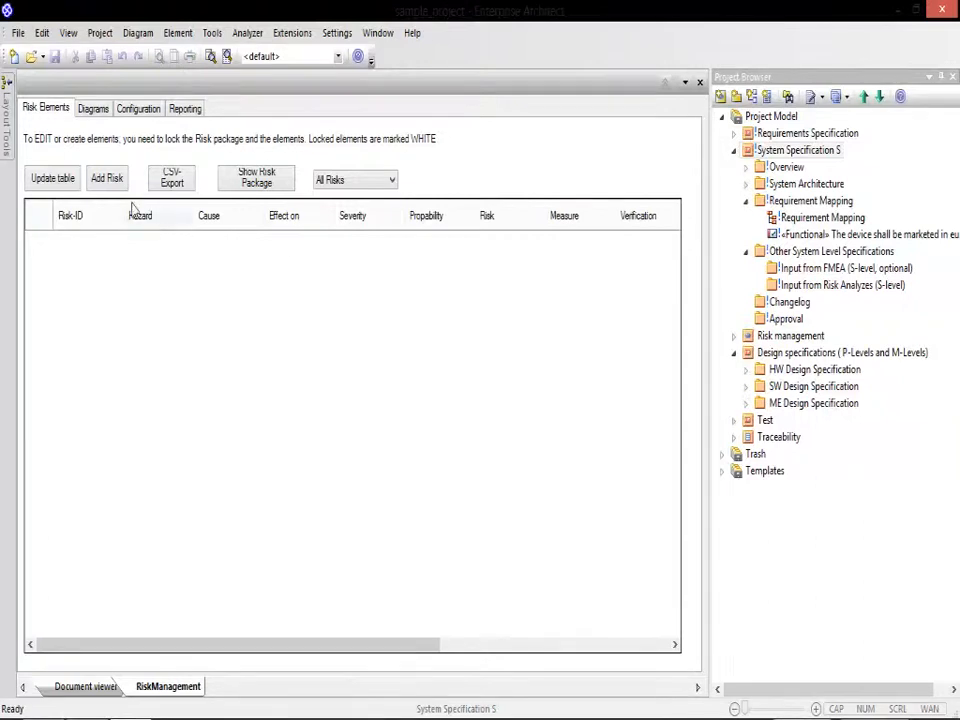
Step: Restrict the risk list to the Input from Risk Analyzes package and add a new risk there
left_click(107, 182)
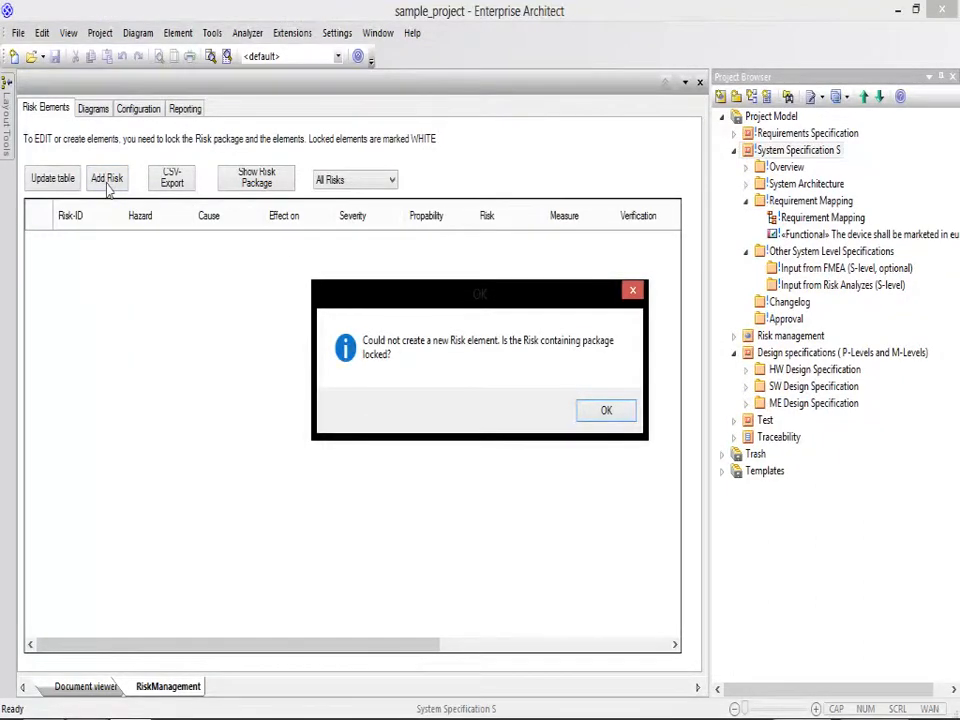
left_click(604, 409)
left_click(391, 181)
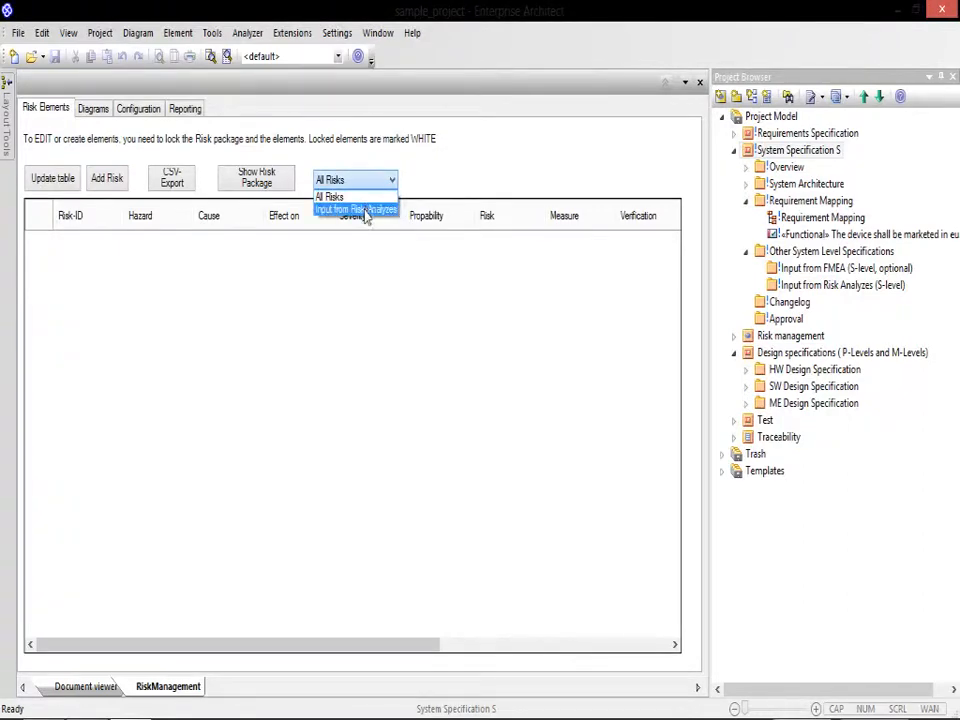
left_click(365, 211)
left_click(107, 178)
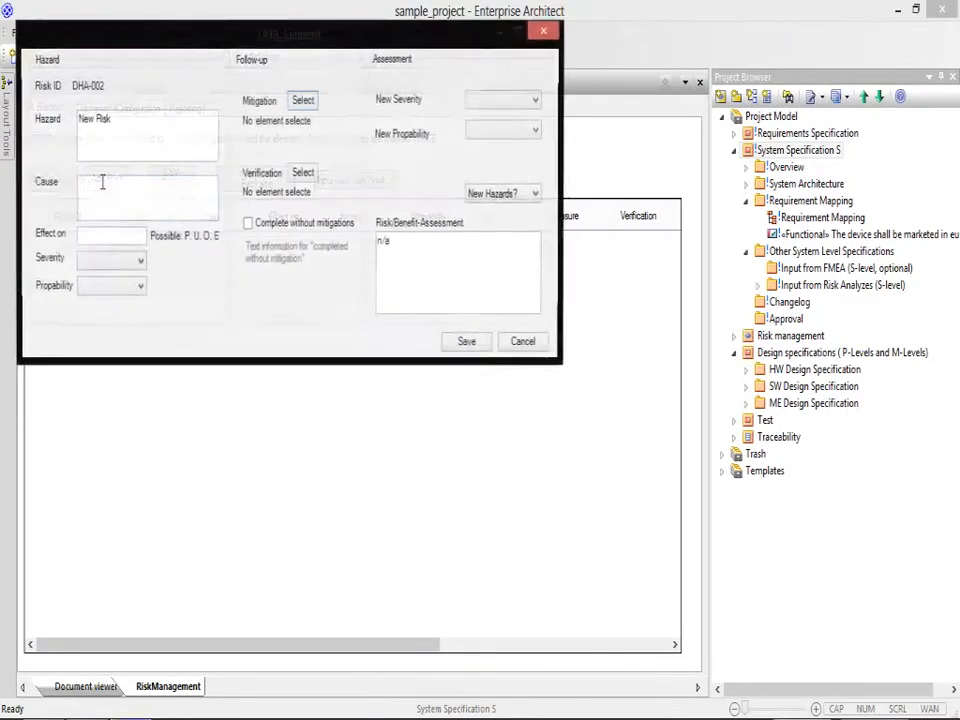
Step: Move the new risk's dialog into clear view and replace its hazard text with "Radiation"
left_click_drag(268, 37, 427, 233)
left_click(290, 374)
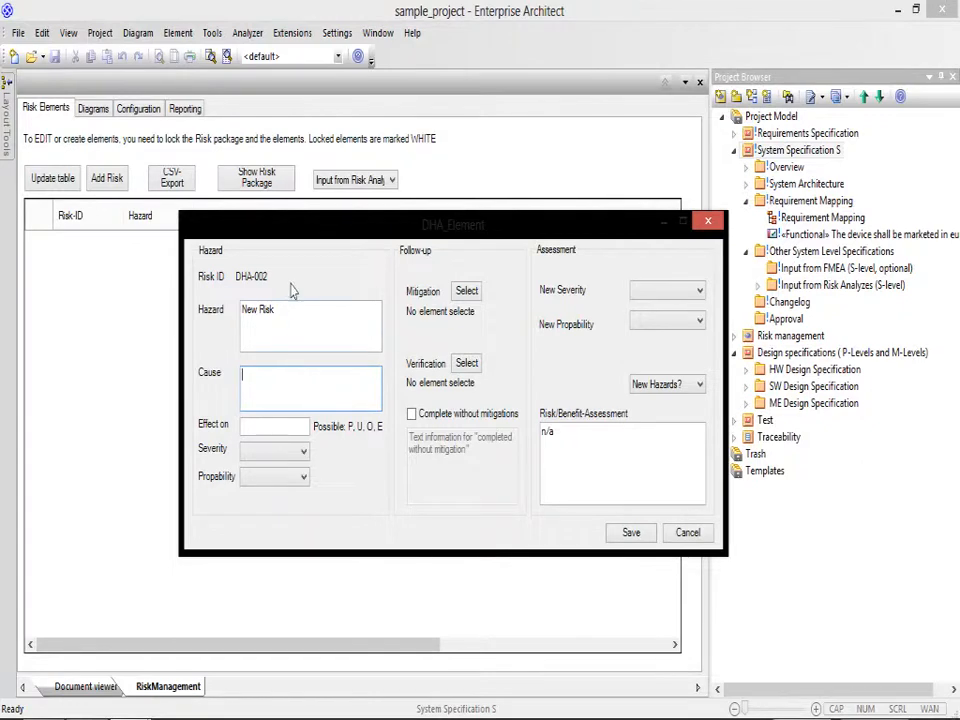
left_click_drag(289, 309, 228, 316)
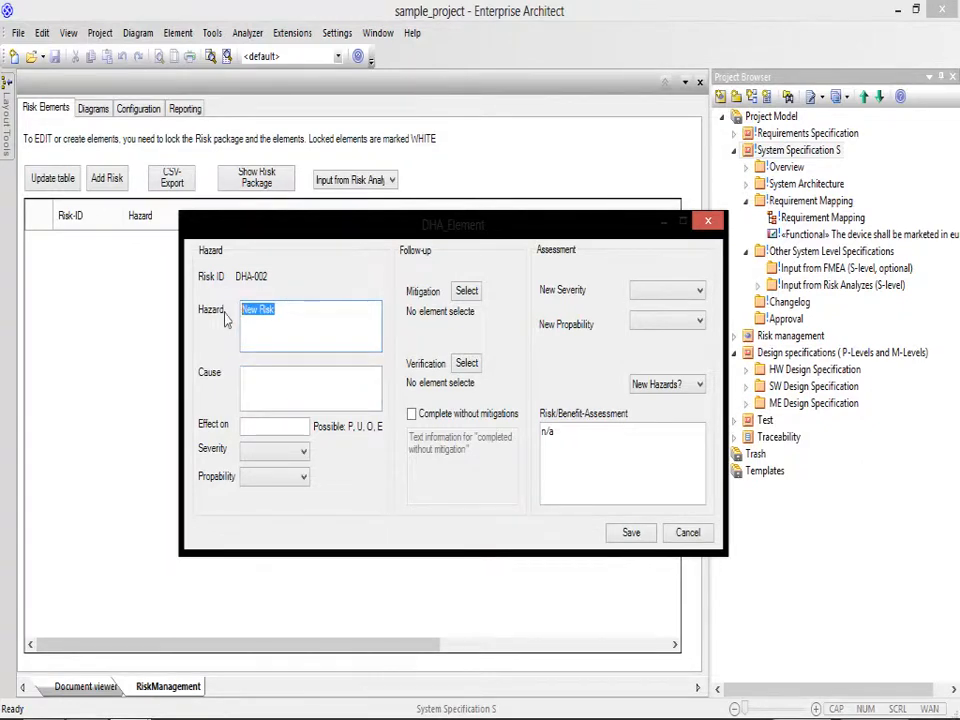
type("Radiation")
Step: Enter "Radiation in unshielded situations" as the cause of the Radiation risk
left_click(277, 379)
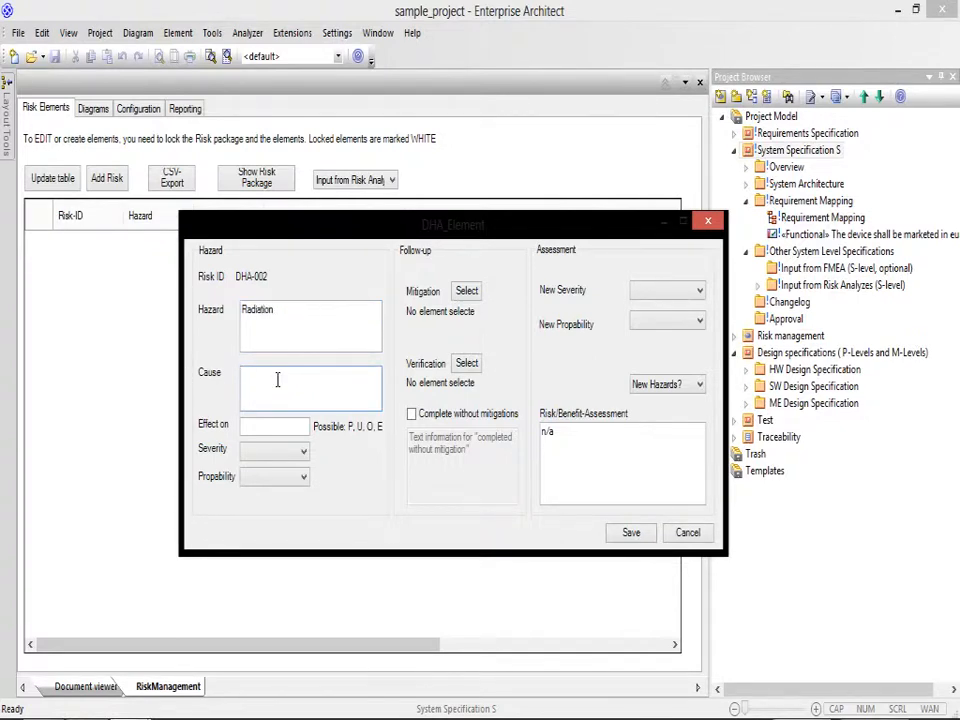
type("Radiation in unshielded")
type("situations")
Step: Set the risk's effect to P,U,E and rate both its initial severity and its initial probability as 4
left_click(300, 424)
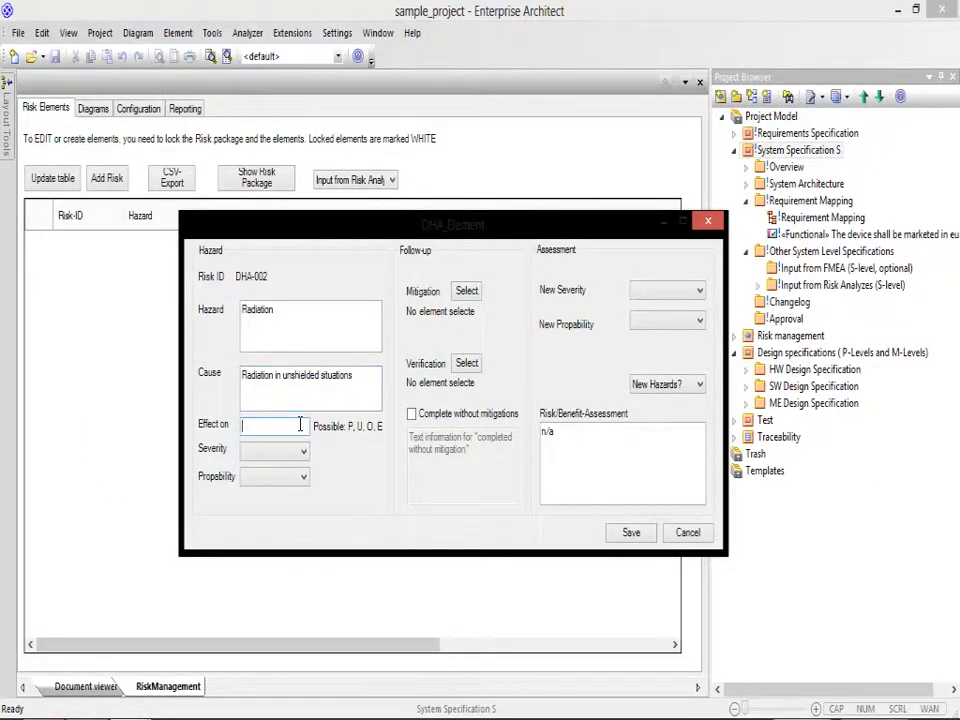
type("P")
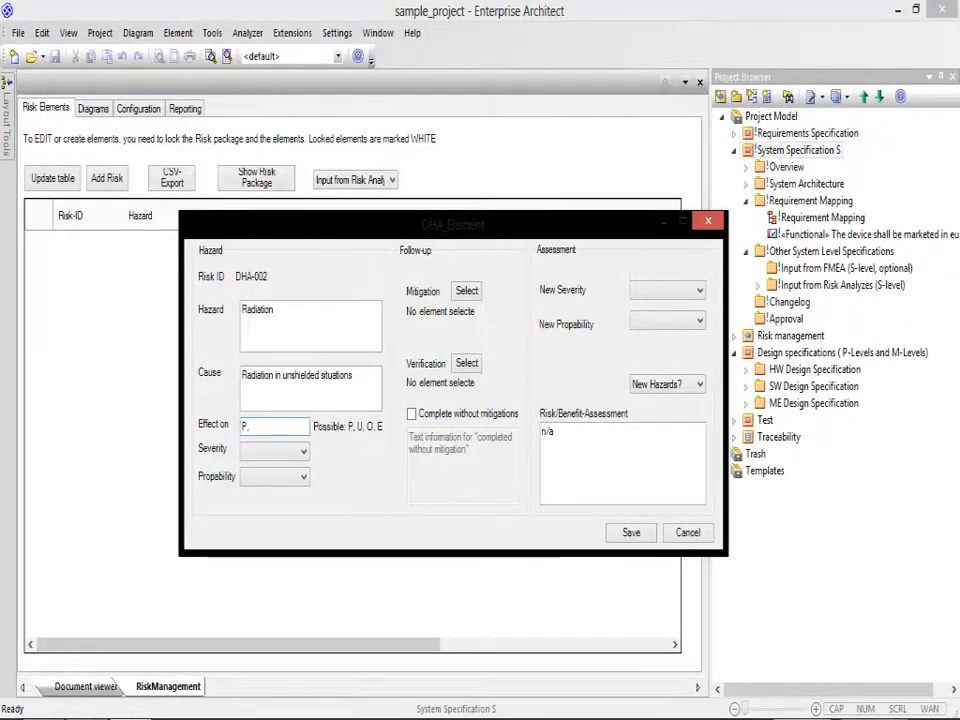
type(",U,E")
left_click(270, 451)
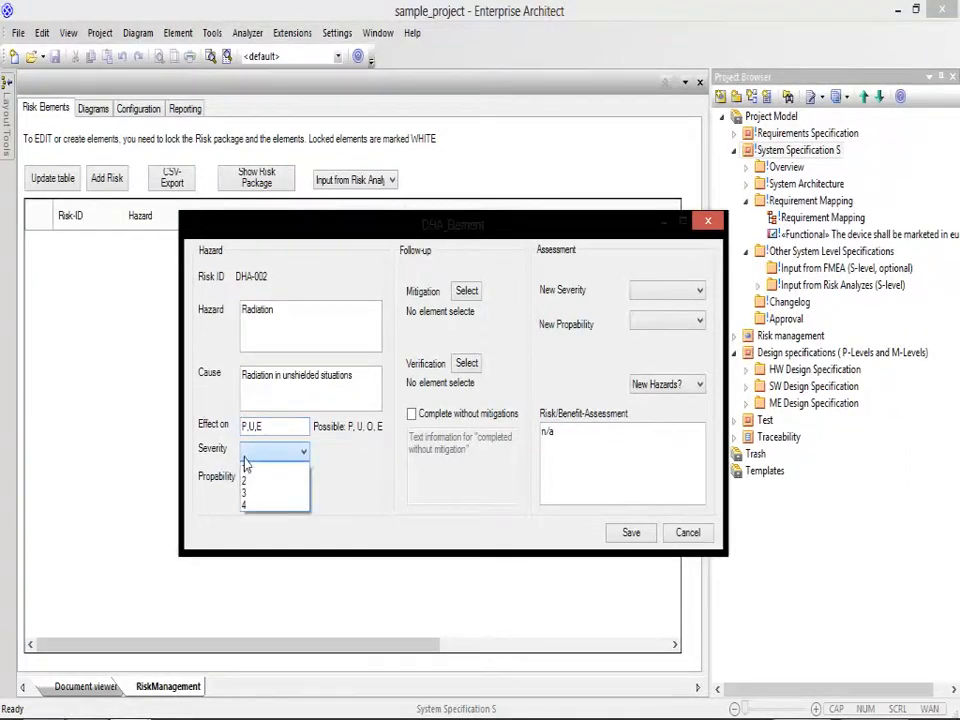
left_click(261, 504)
left_click(270, 477)
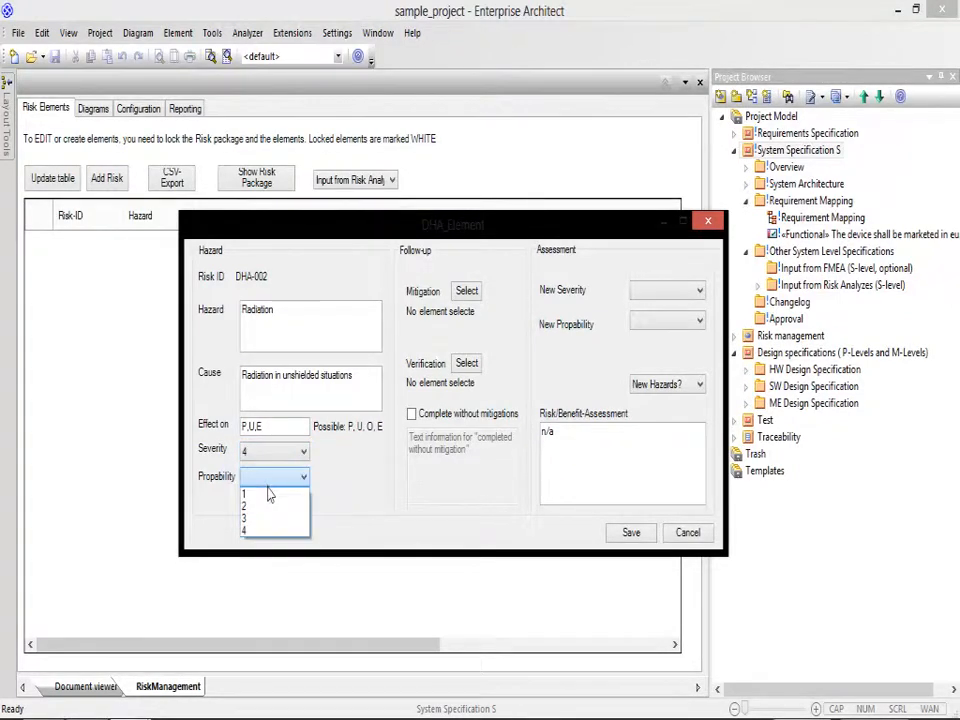
left_click(273, 531)
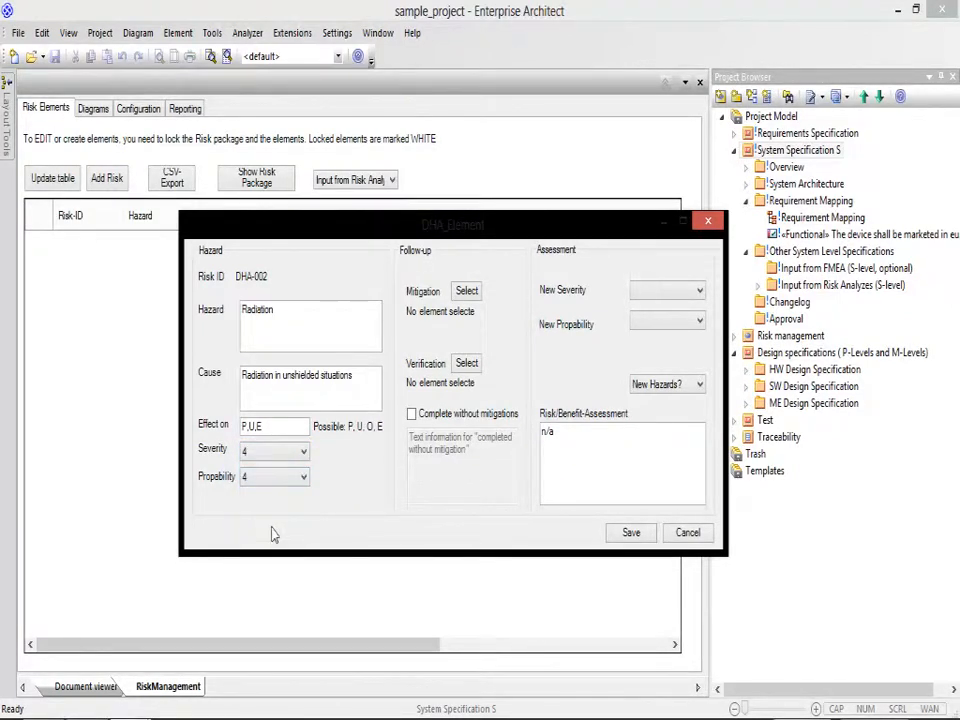
left_click(466, 290)
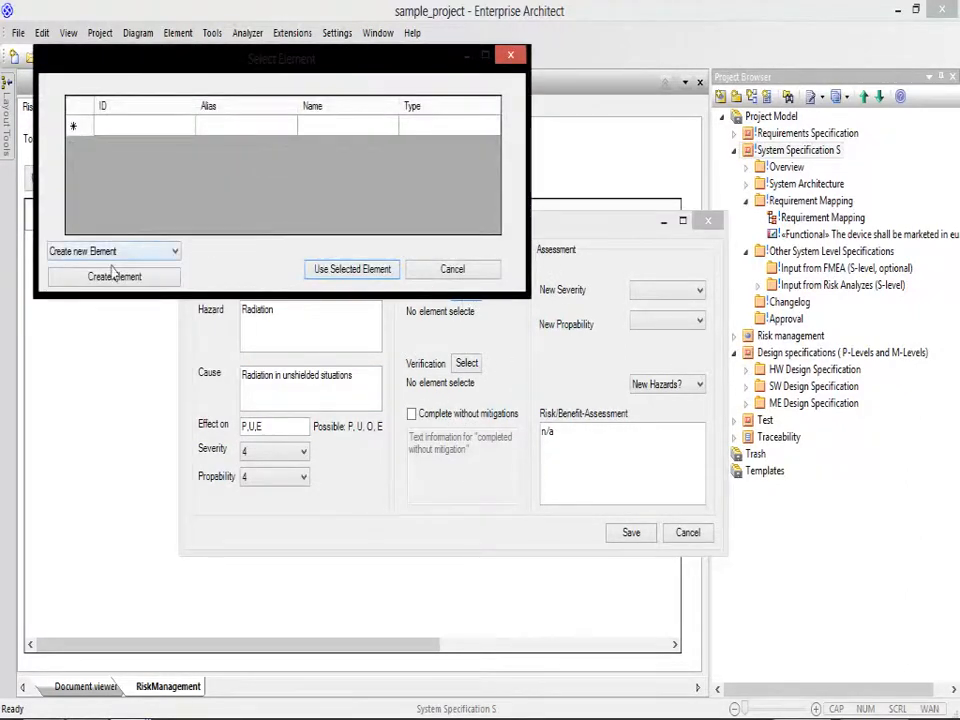
left_click(476, 269)
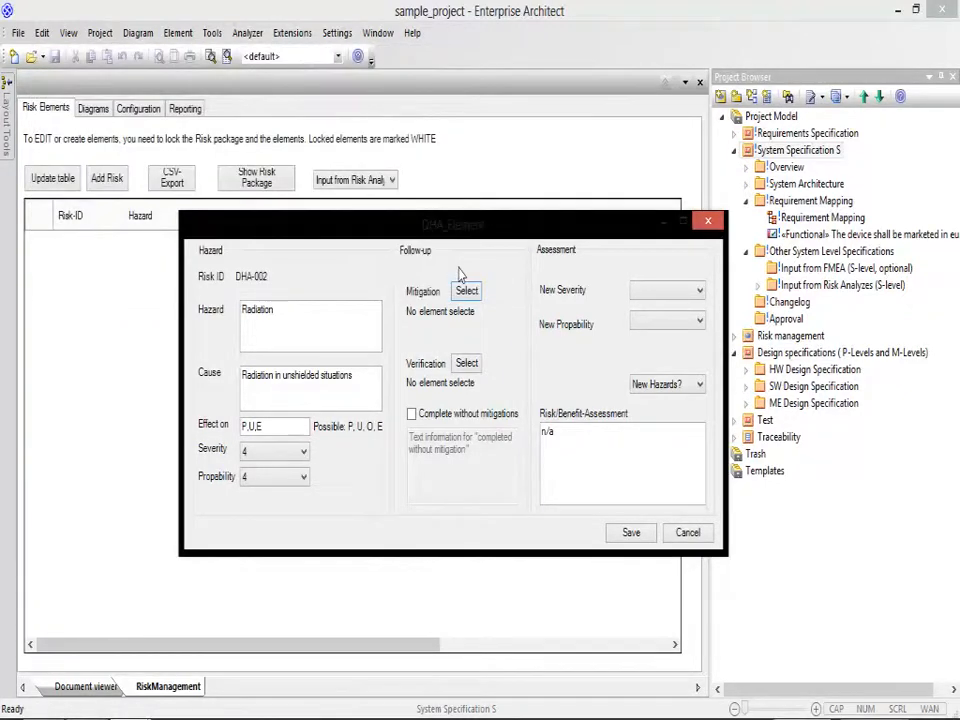
left_click(652, 293)
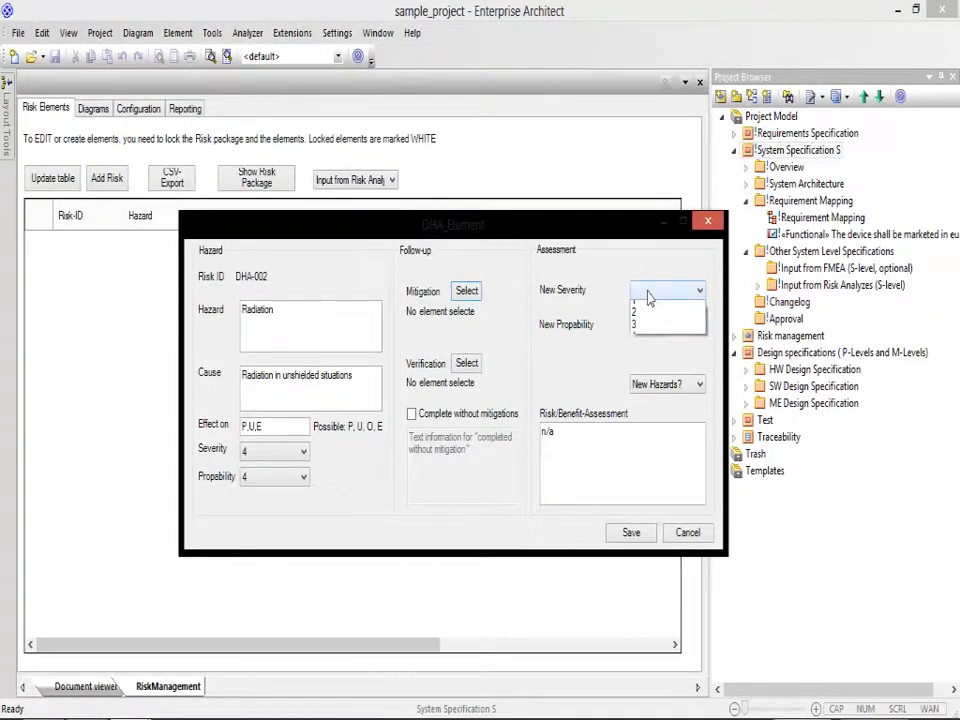
left_click(467, 295)
Step: Create a new element of type Mitigation for the Radiation risk
left_click(467, 292)
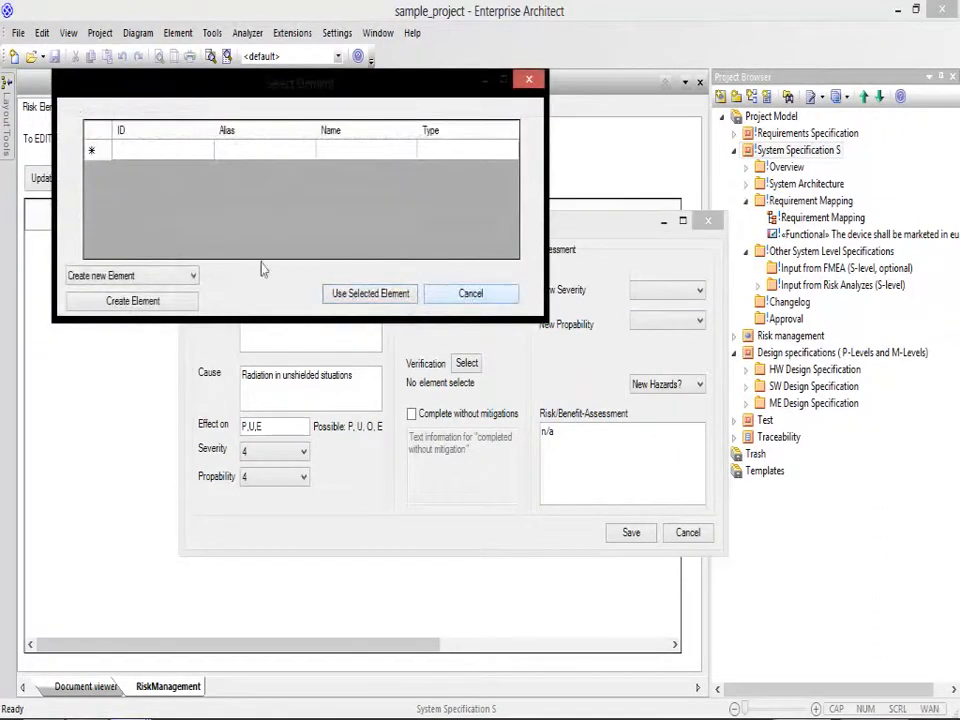
left_click(160, 277)
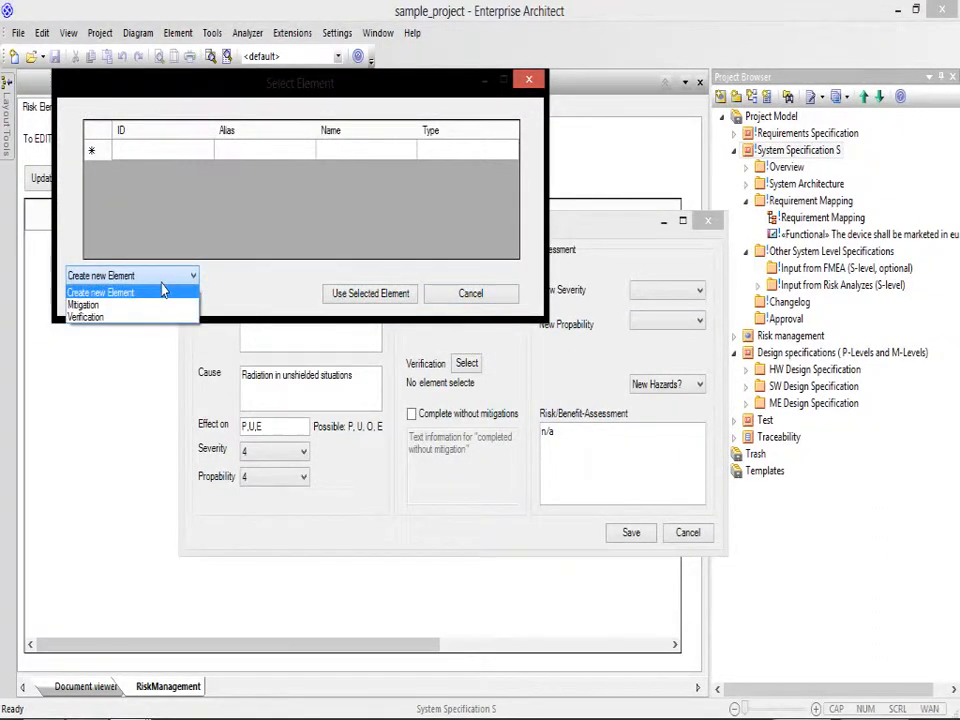
left_click(153, 306)
left_click(185, 302)
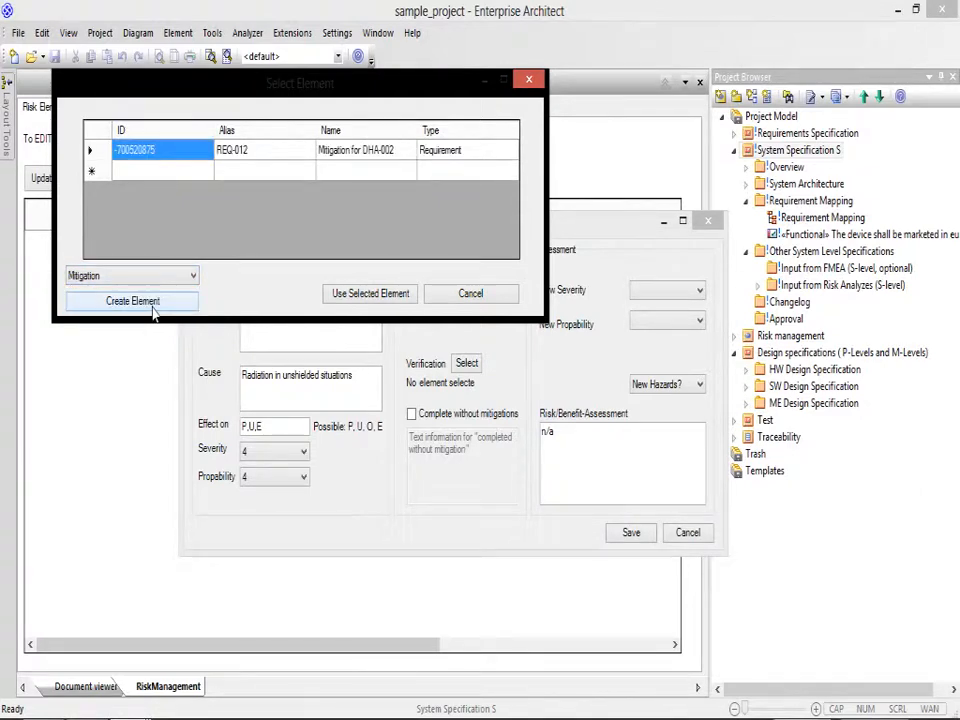
Step: Check the new mitigation requirement's properties and its link to the risk, and assign it as the risk's mitigation
left_click(358, 160)
right_click(358, 160)
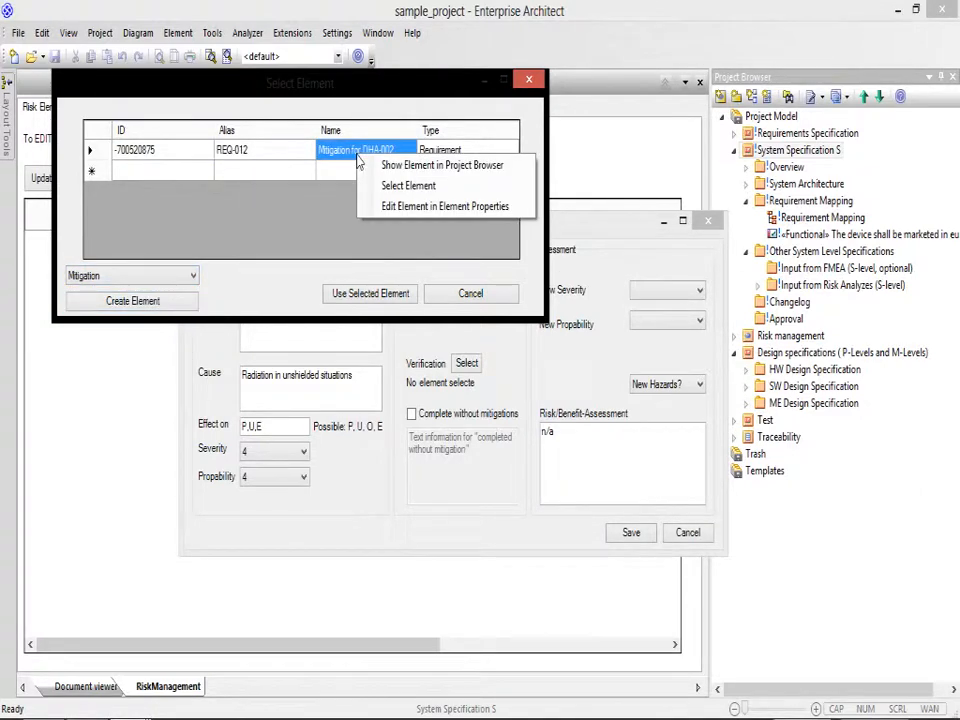
left_click(390, 206)
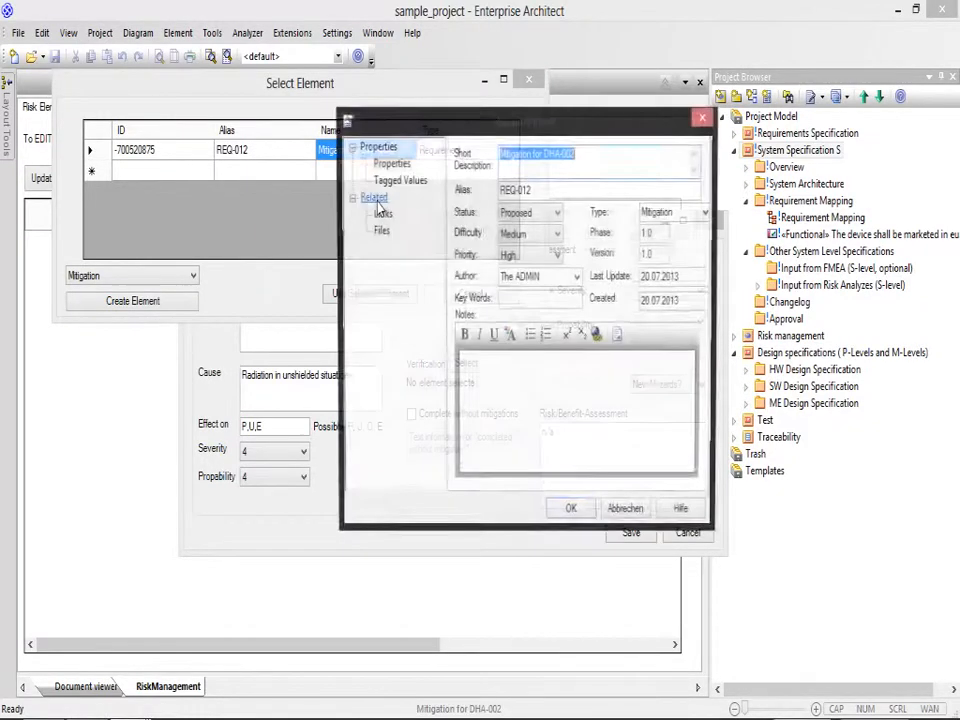
left_click(598, 154)
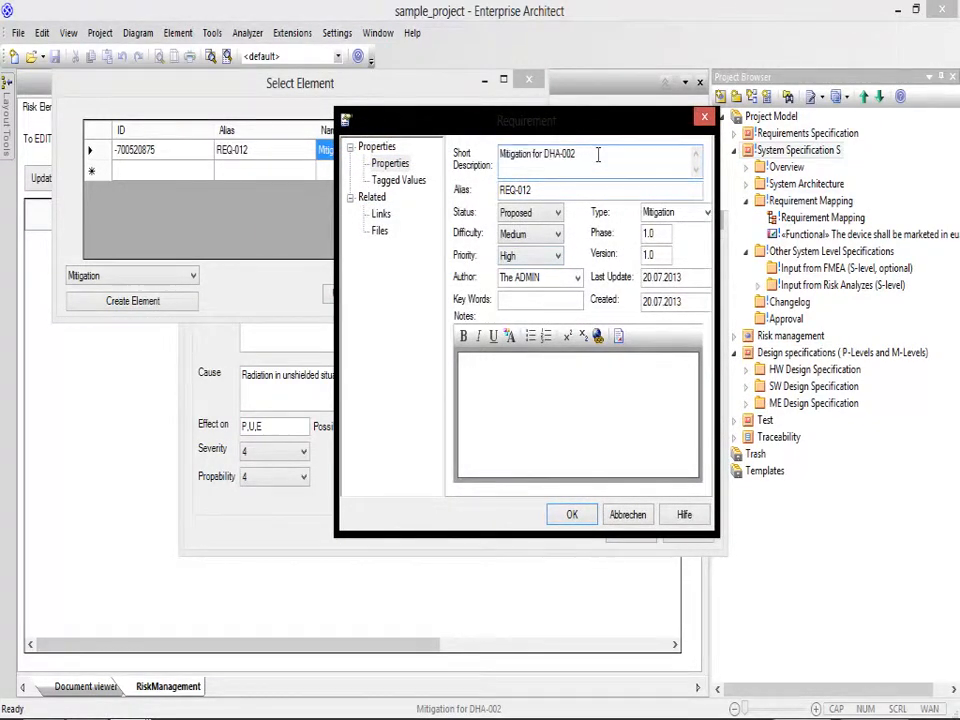
left_click(388, 217)
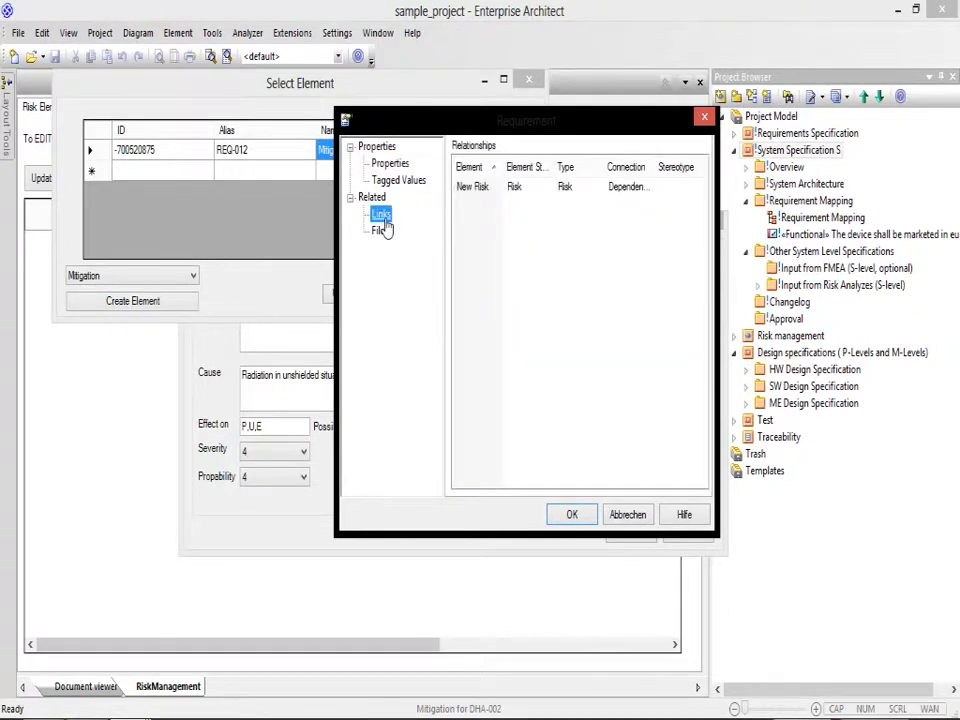
left_click(391, 164)
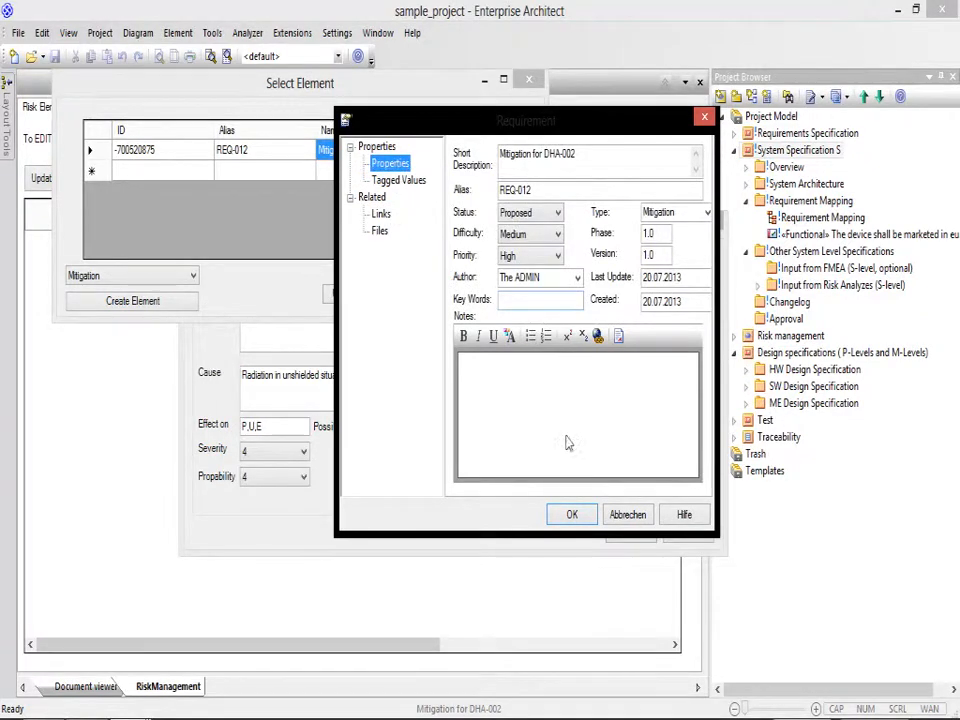
left_click(572, 517)
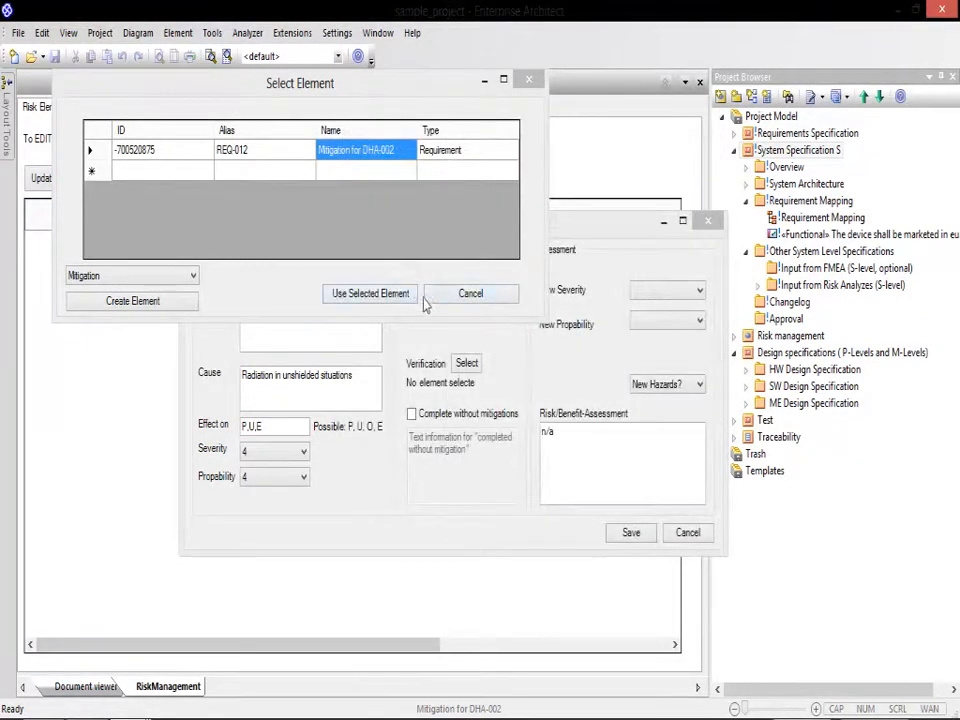
left_click(385, 296)
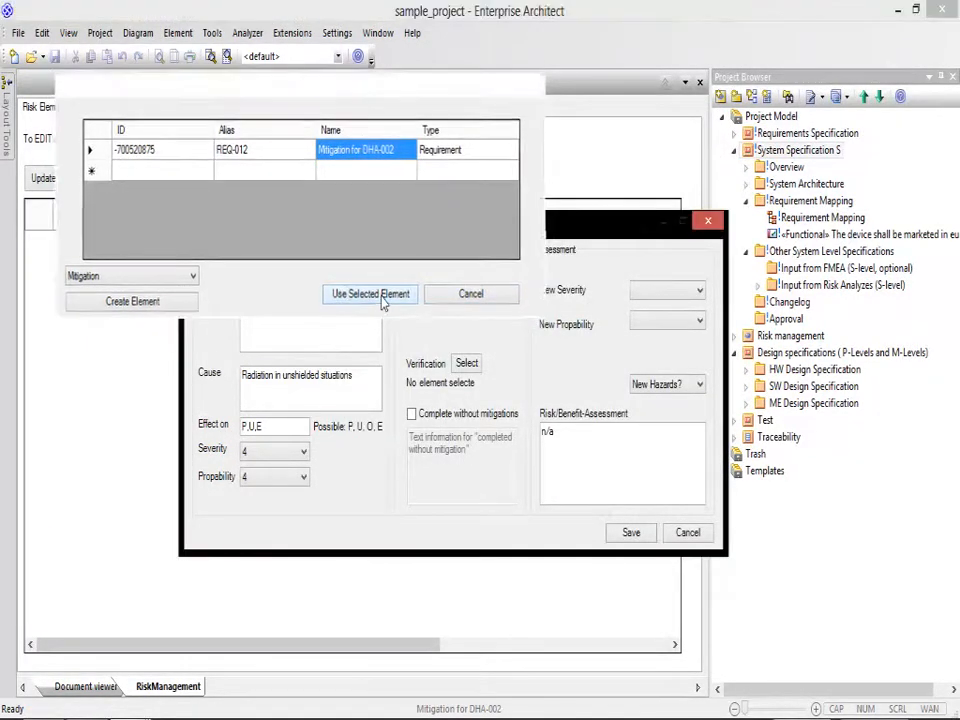
Step: Assess the mitigated risk with new severity 2, new probability 2 and No for new hazards, and save it
left_click(659, 292)
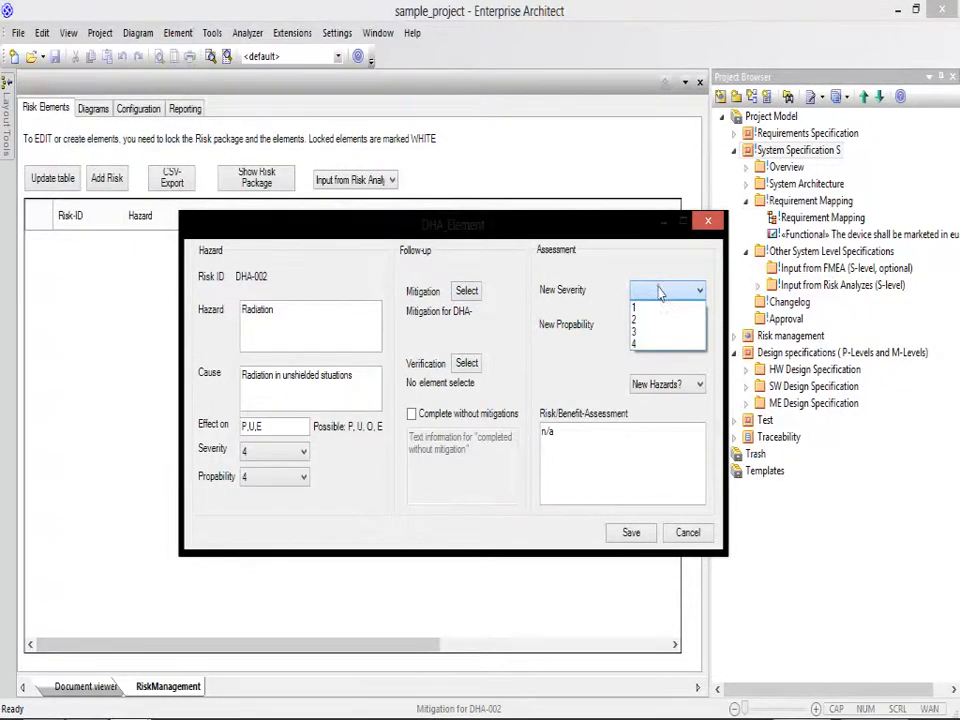
left_click(651, 322)
left_click(651, 324)
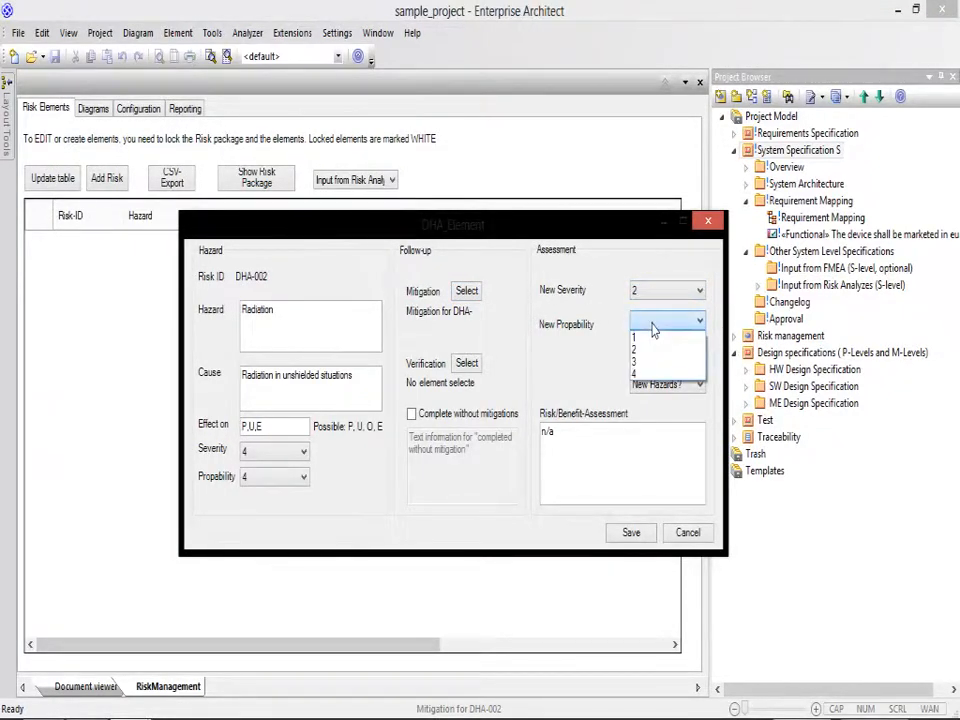
left_click(655, 350)
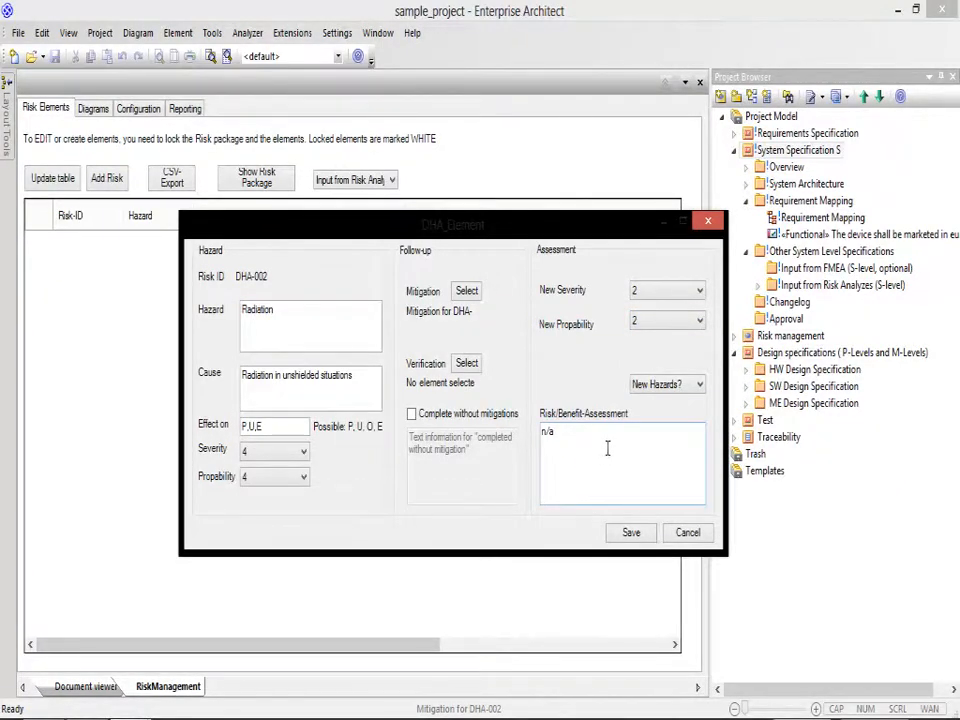
left_click(670, 385)
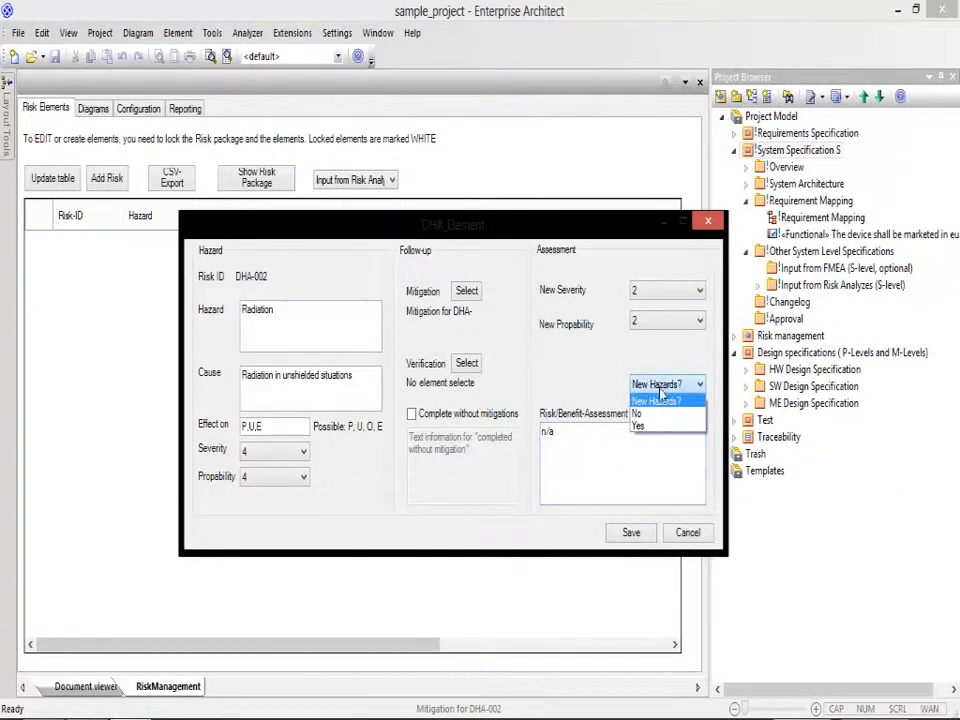
left_click(660, 416)
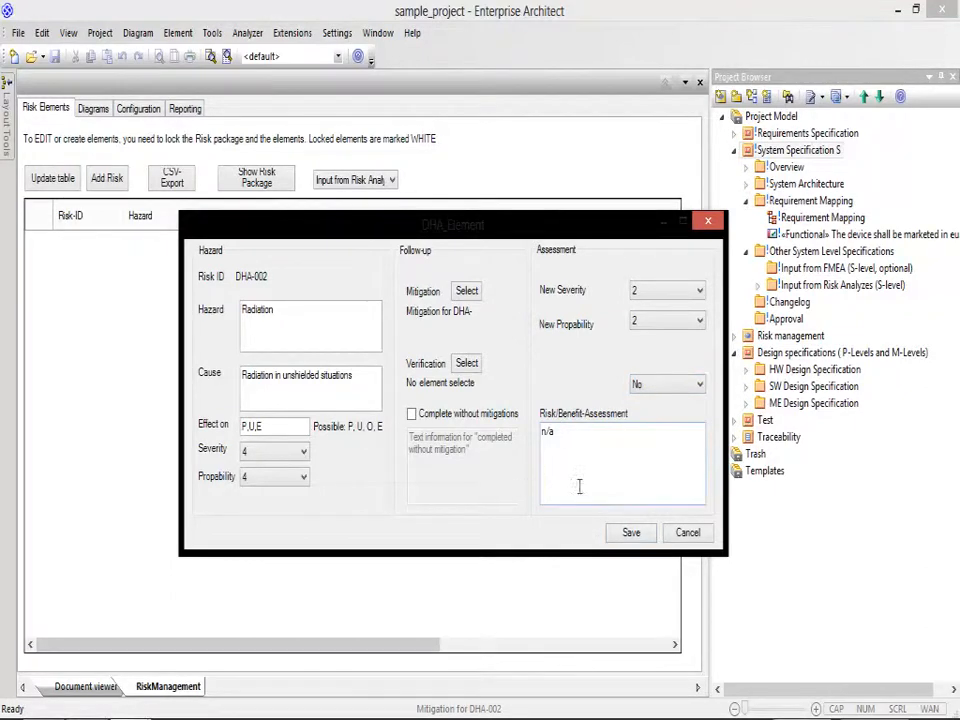
left_click(629, 536)
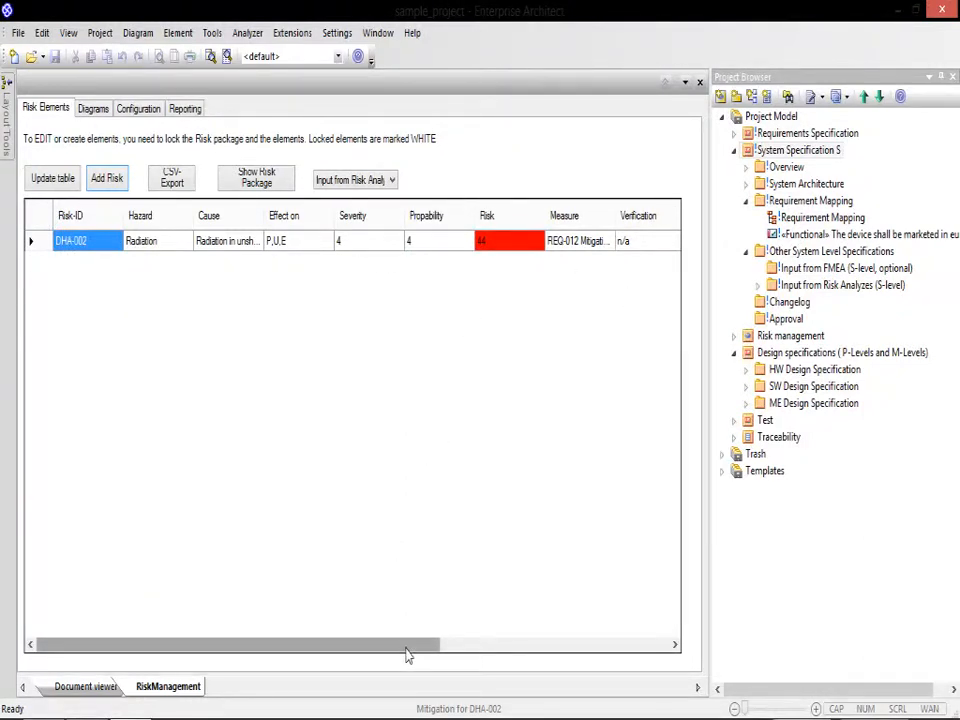
Step: Check the risk's table entry, and refresh the before and after mitigation diagrams to examine its placement
left_click_drag(407, 645, 237, 595)
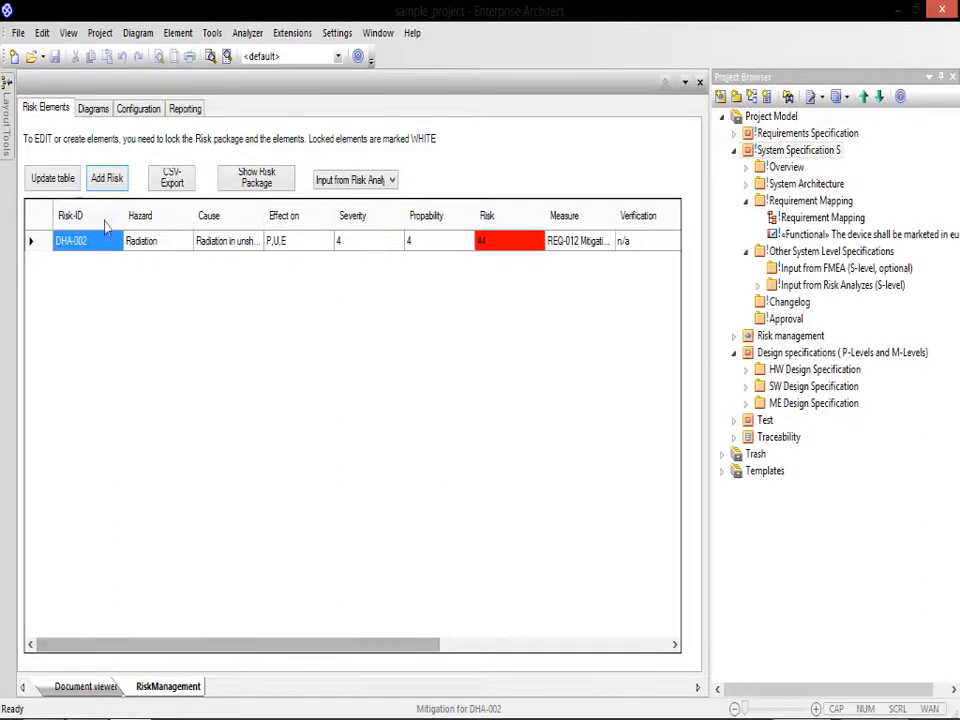
left_click(93, 107)
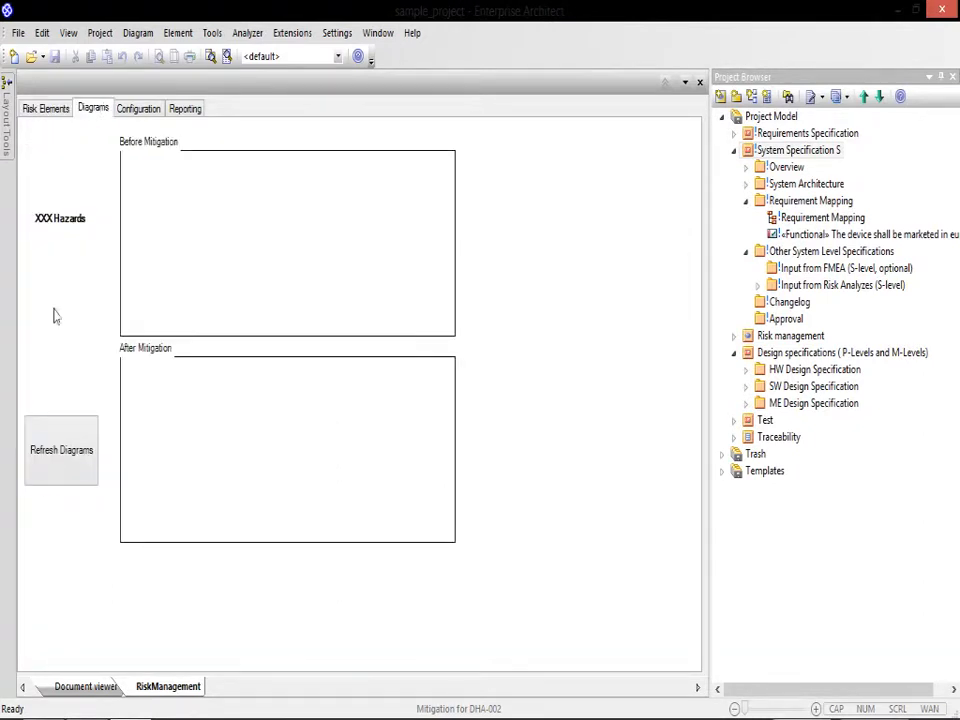
left_click(43, 482)
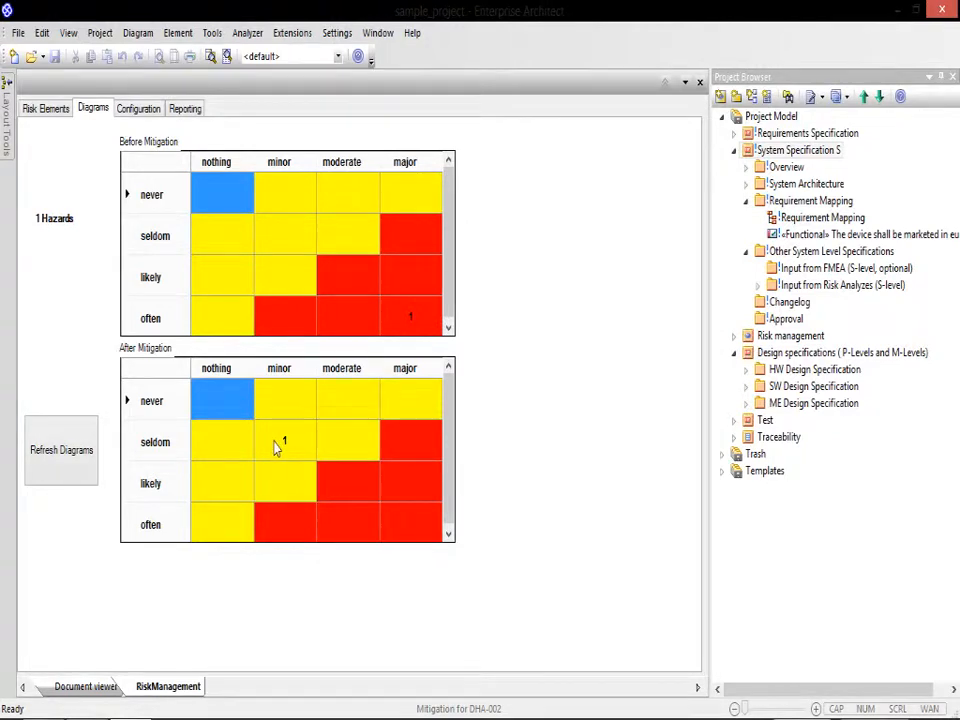
Step: Look over the risk table, the report generation option, the matrix and severity configuration, and the mitigation diagrams
left_click(50, 111)
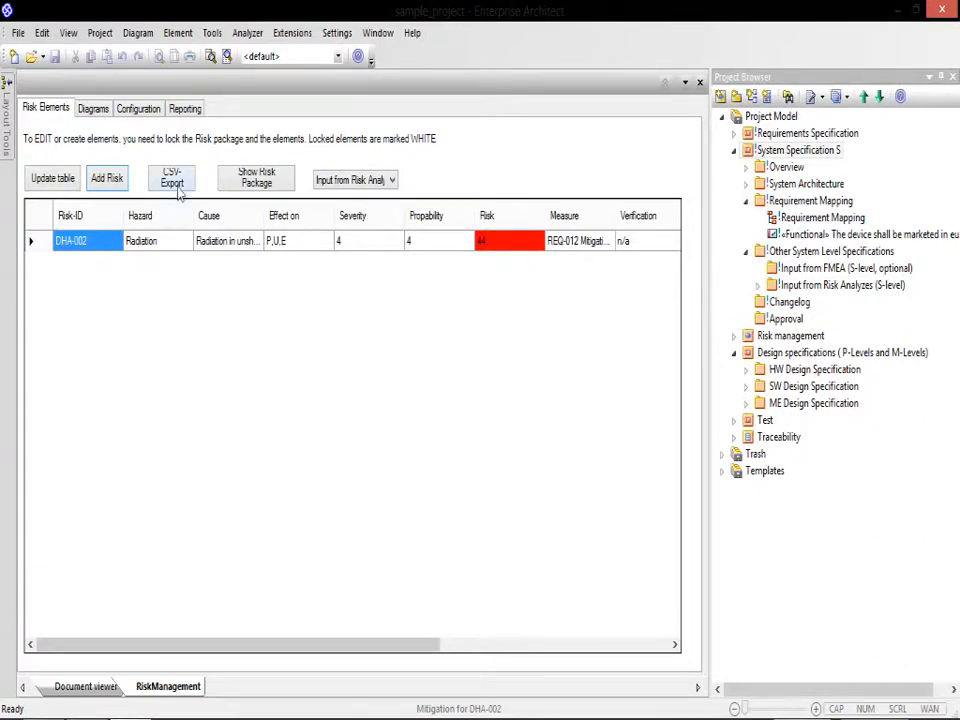
left_click(185, 108)
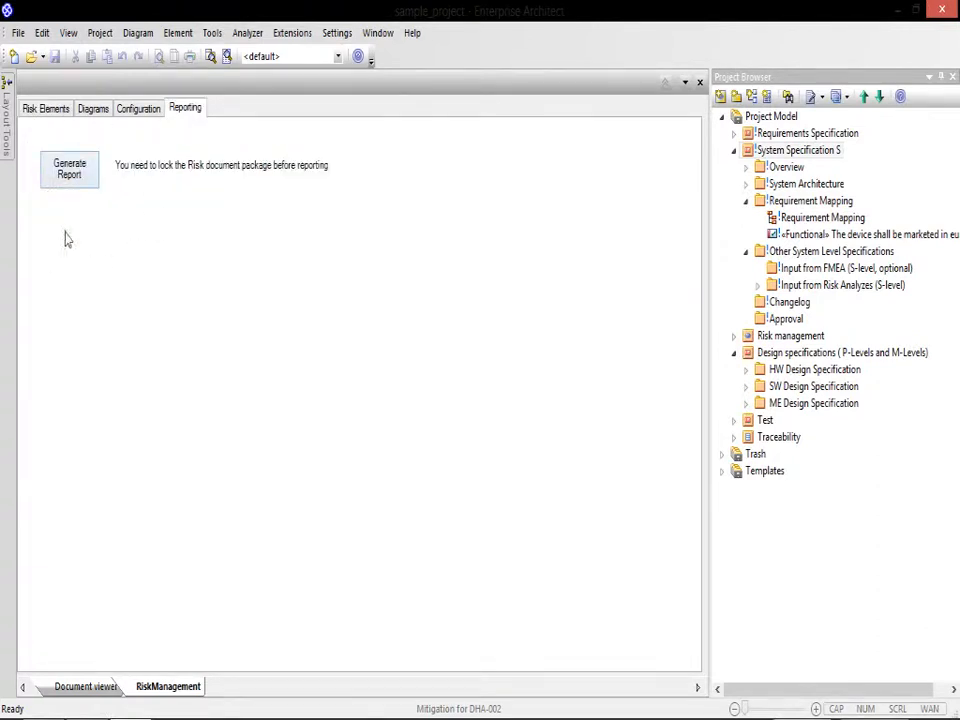
left_click(121, 111)
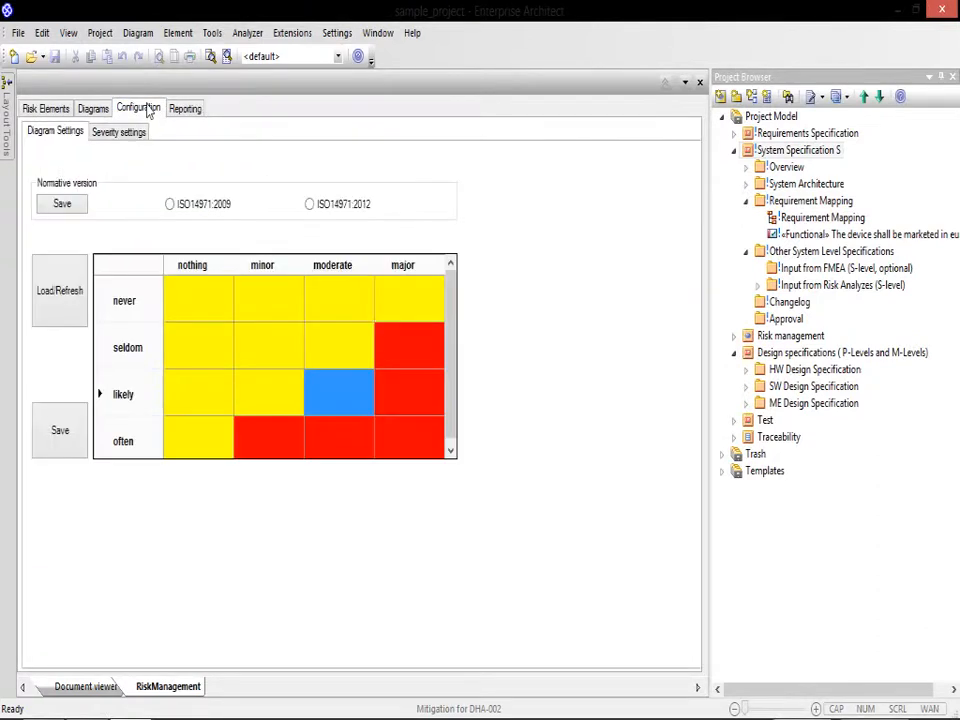
left_click(104, 134)
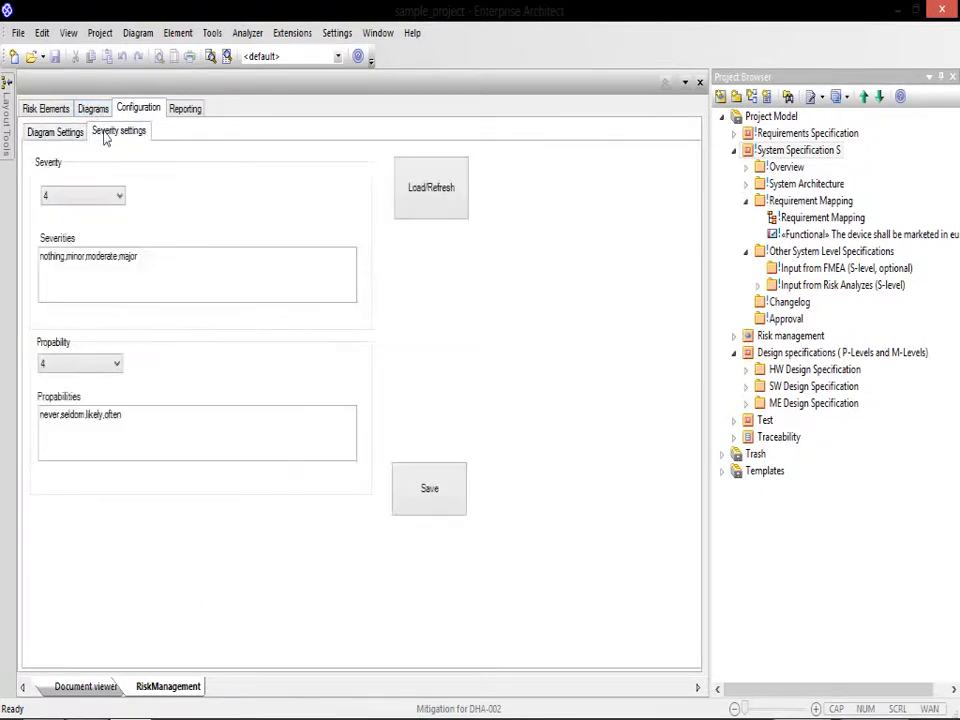
left_click(92, 112)
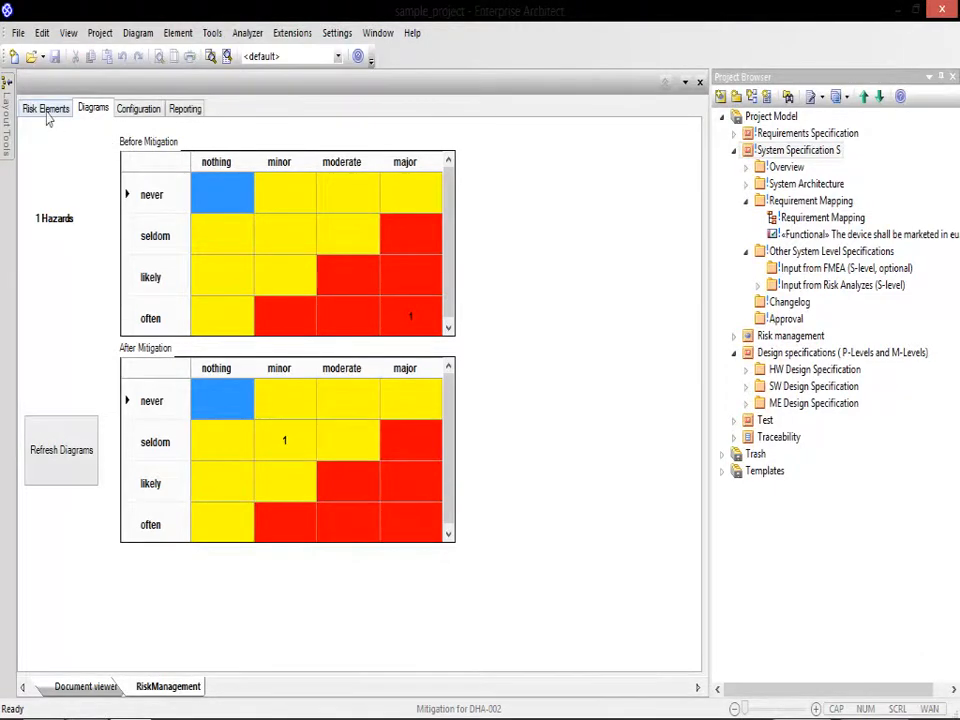
Step: Check the risk elements table again and close the Risk Management view
left_click(45, 110)
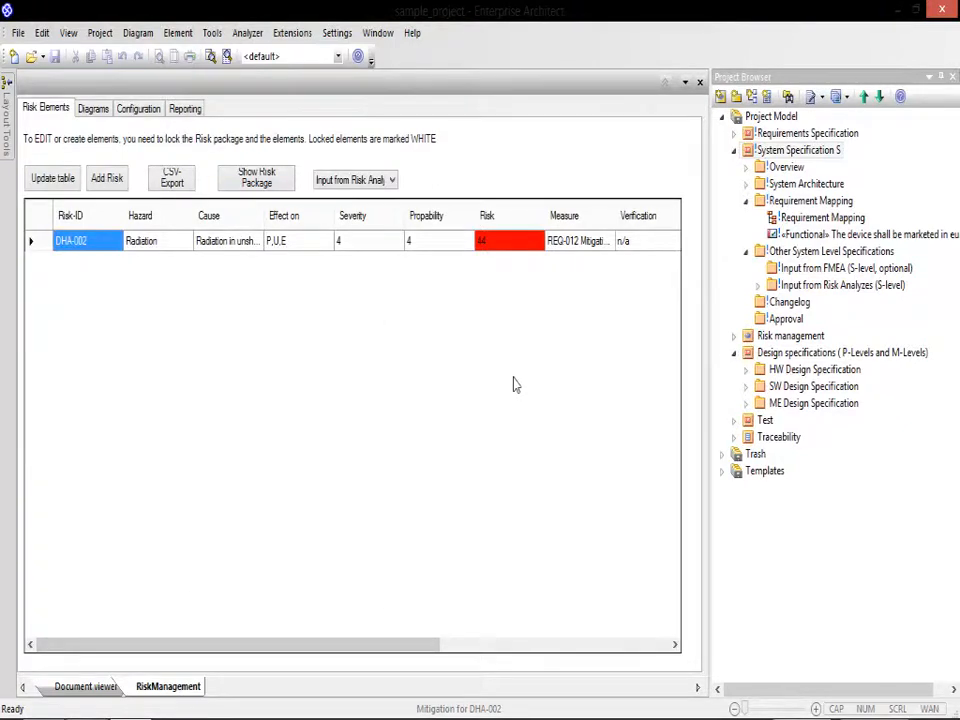
left_click(740, 117)
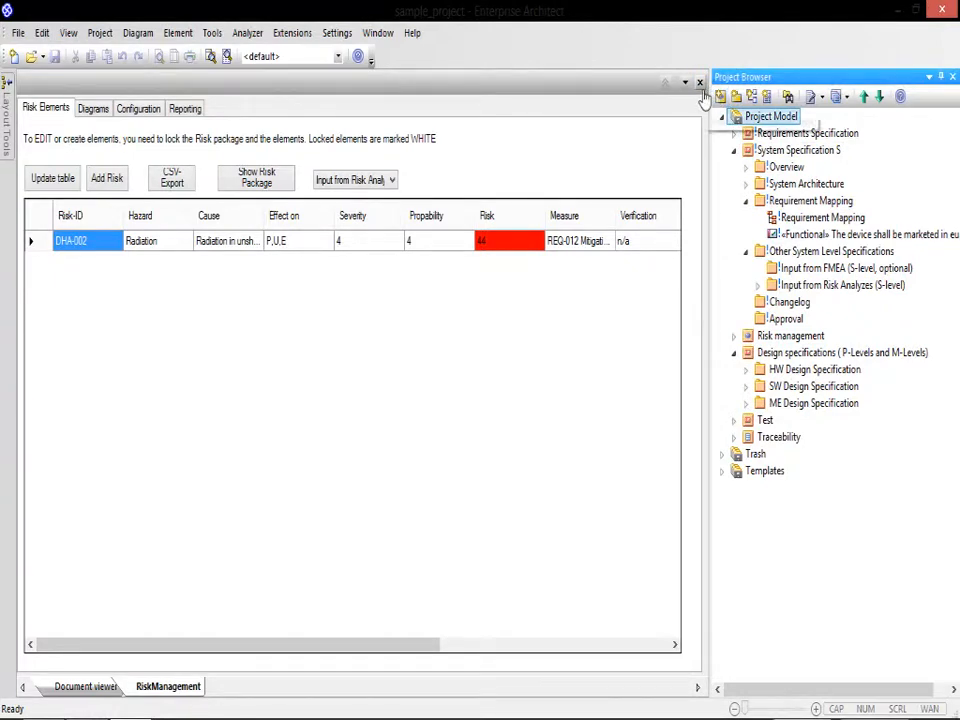
left_click(700, 82)
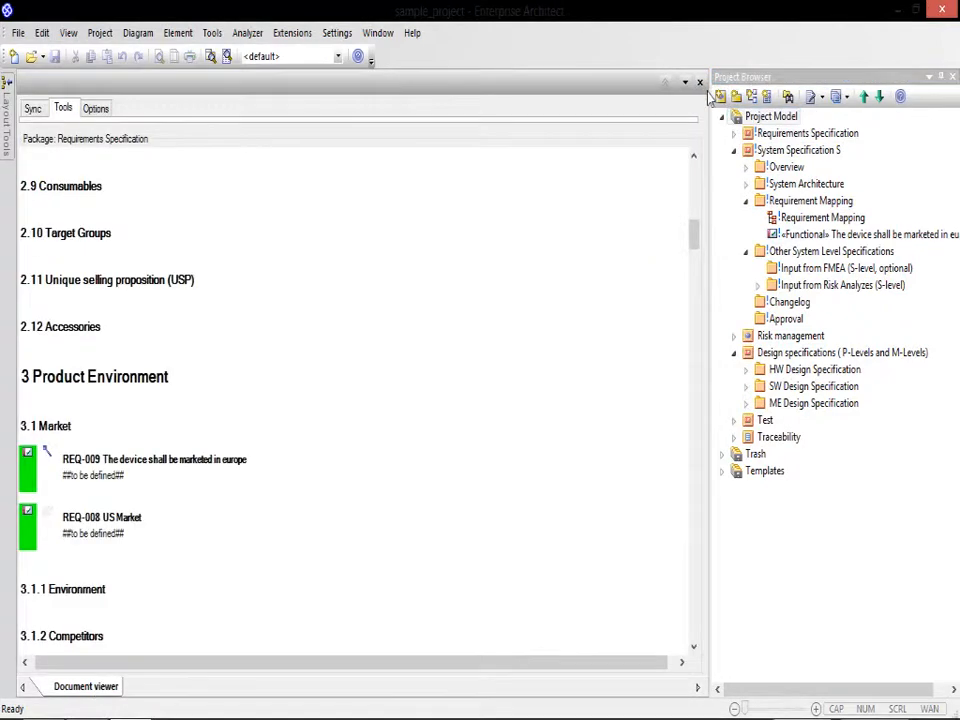
Step: Open the System Specification S package in the ENARTalis document viewer and sync its content from the model
right_click(752, 152)
mouse_move(745, 12)
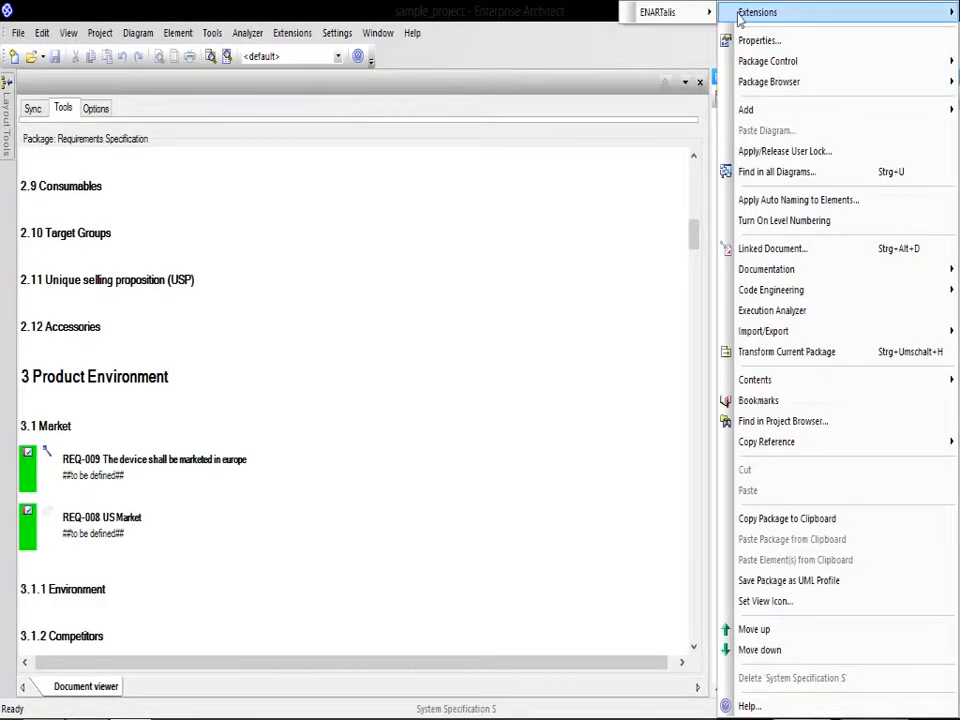
mouse_move(700, 14)
left_click(763, 21)
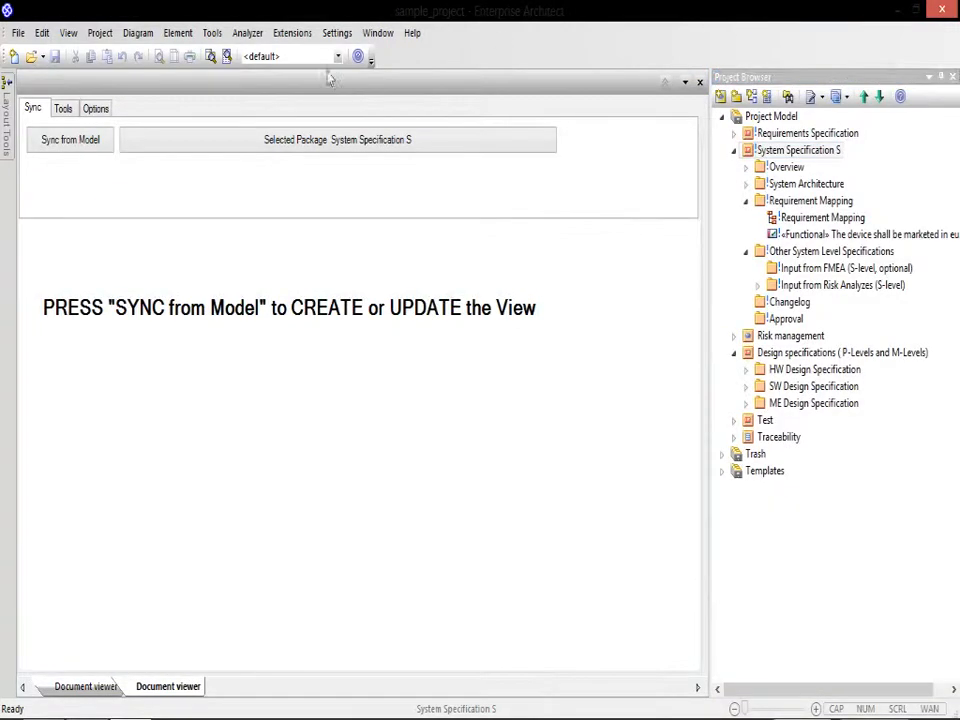
left_click(75, 148)
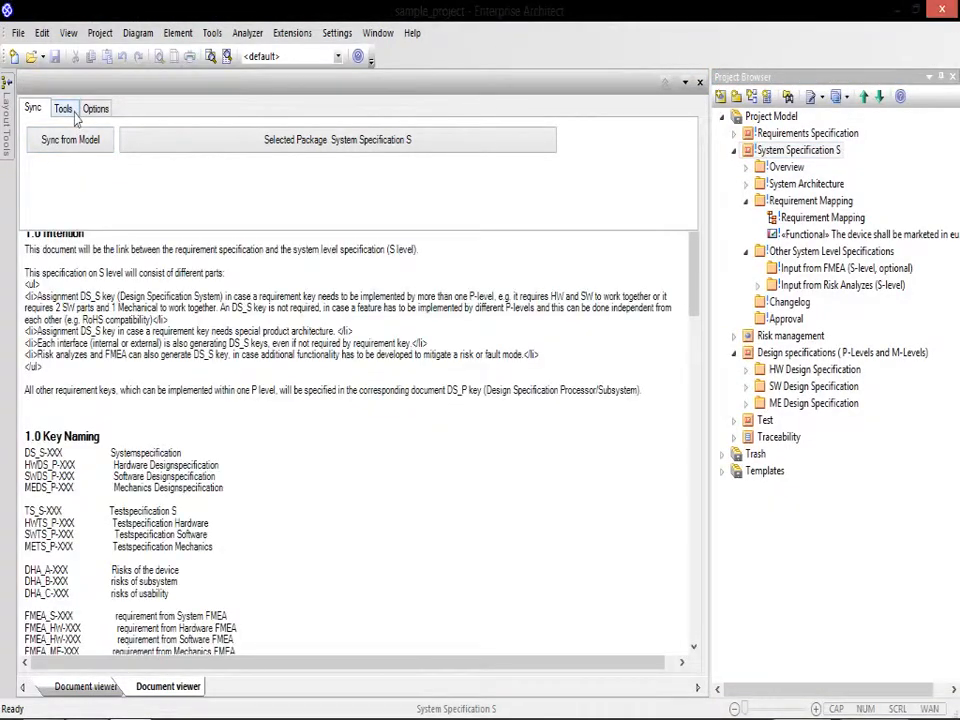
Step: Examine the risk analysis input section of the System Specification and show the tracing of the DHA-002 Radiation risk, closing the connector list when done
left_click(63, 110)
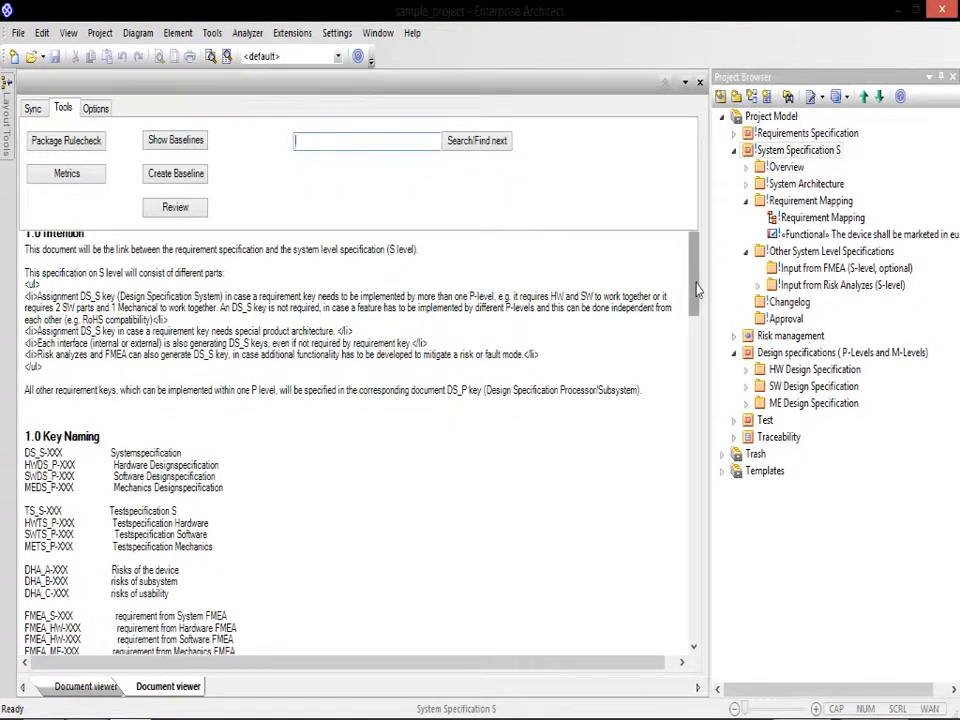
left_click_drag(698, 289, 716, 602)
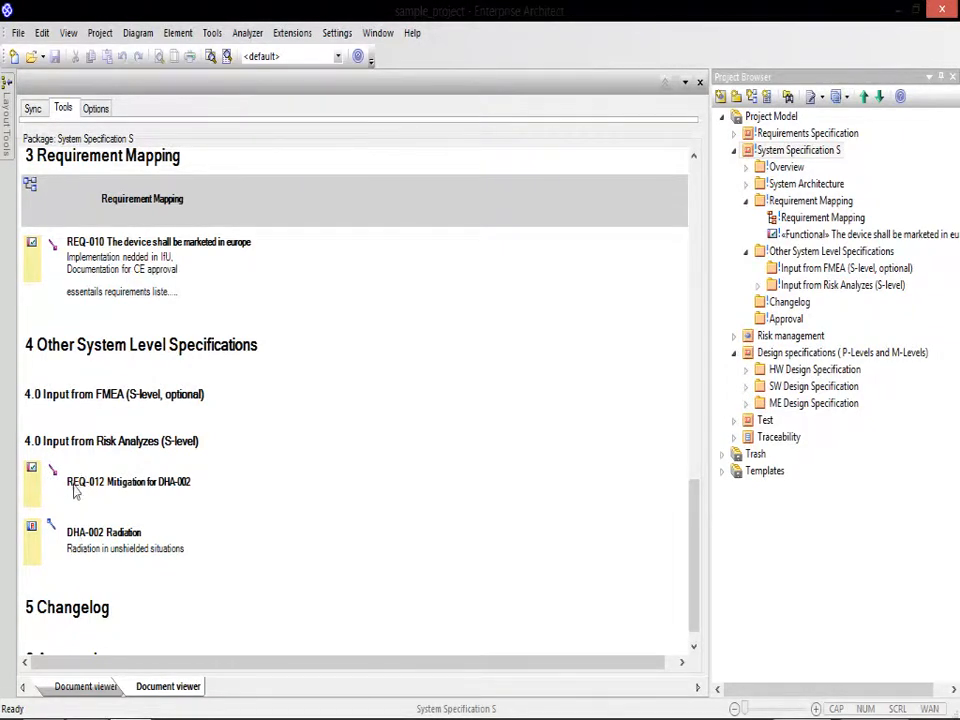
right_click(82, 537)
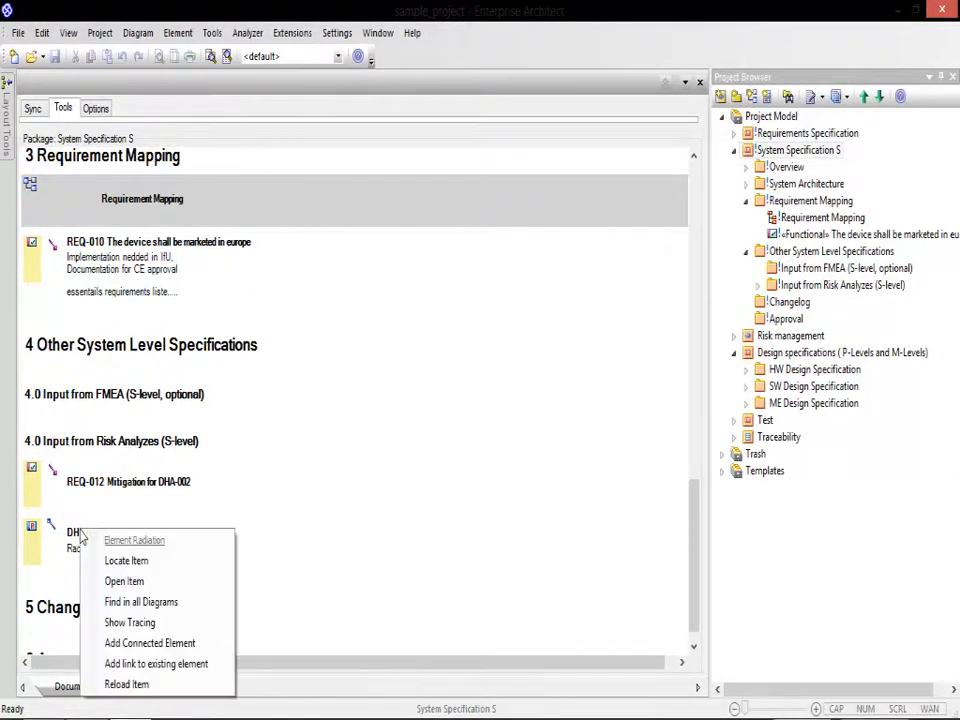
left_click(124, 621)
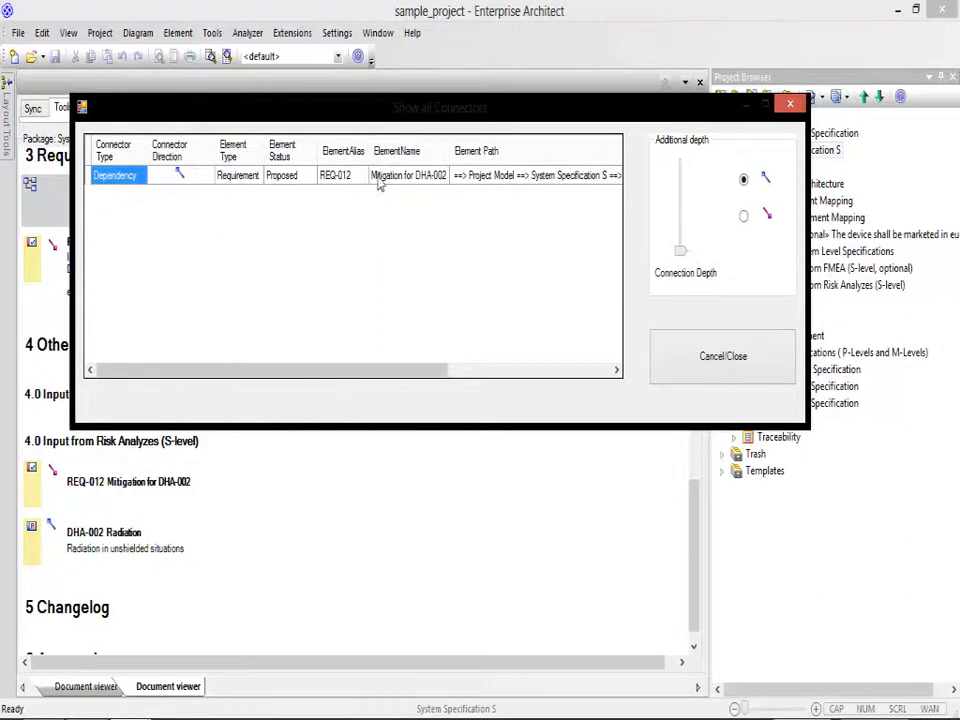
left_click(714, 344)
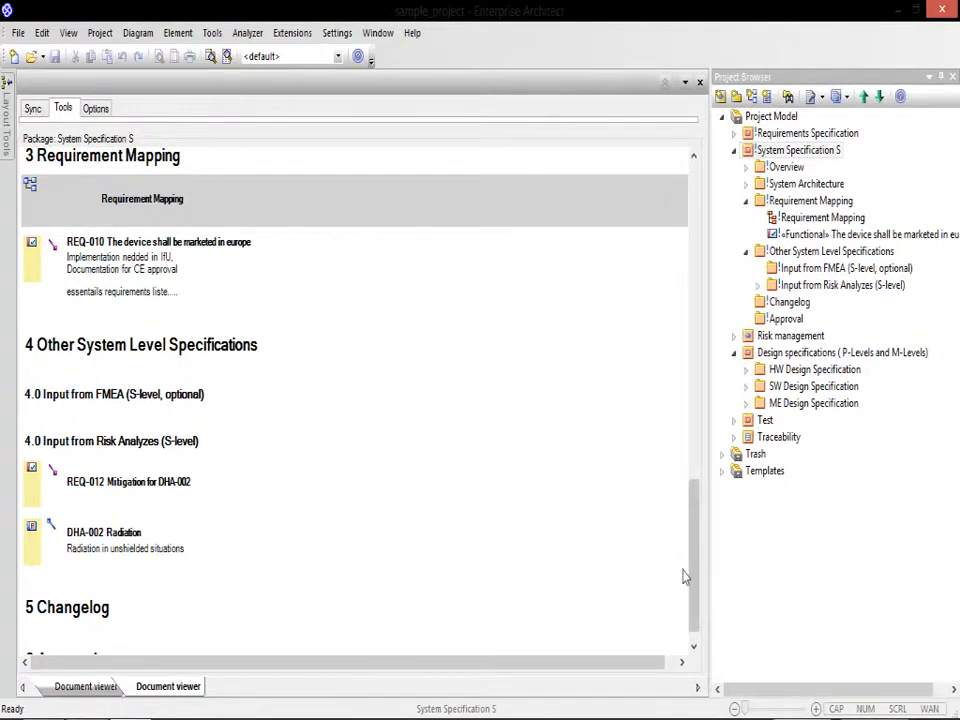
Step: Run a text search through the Requirements Specification document, end it at the match in the Approval section, and return to the document's beginning
left_click(62, 109)
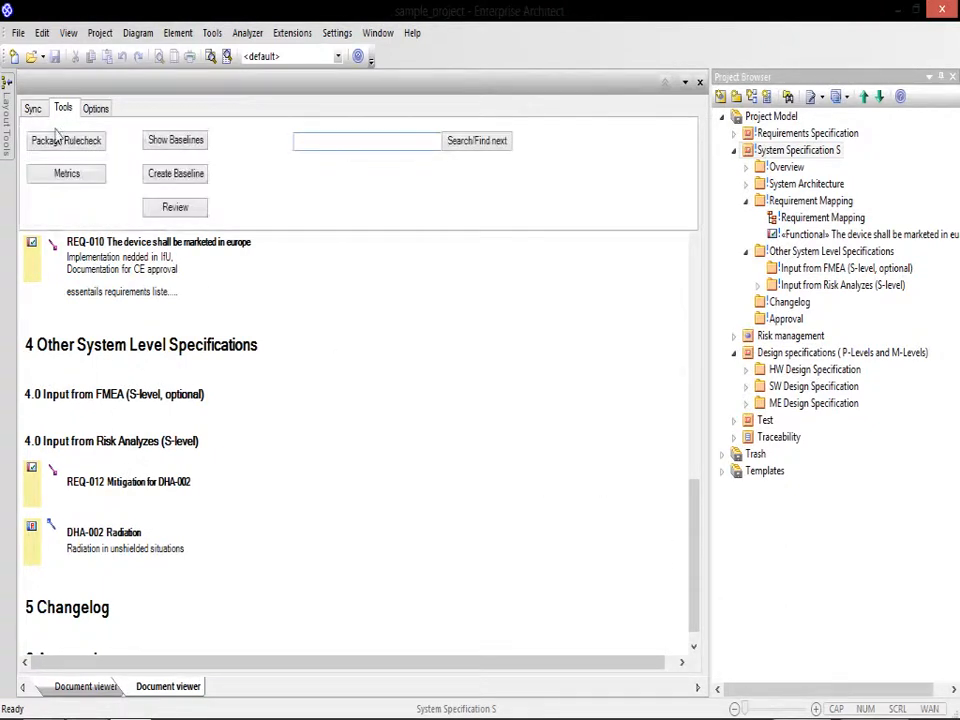
left_click(88, 686)
left_click(63, 104)
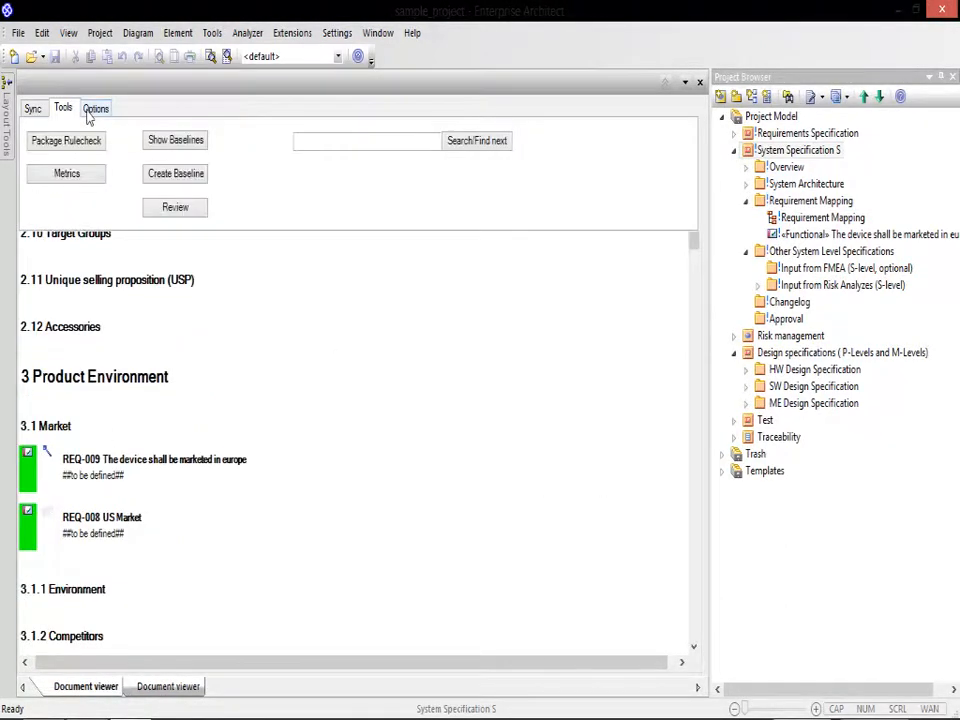
left_click(340, 145)
type("r")
left_click(472, 142)
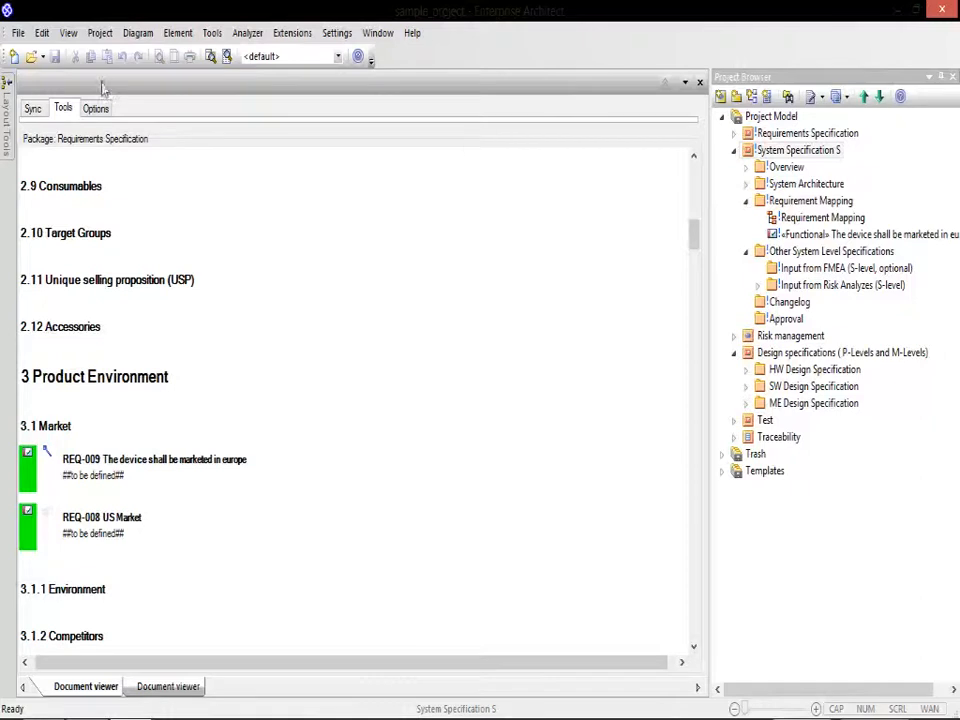
left_click(65, 109)
left_click(455, 146)
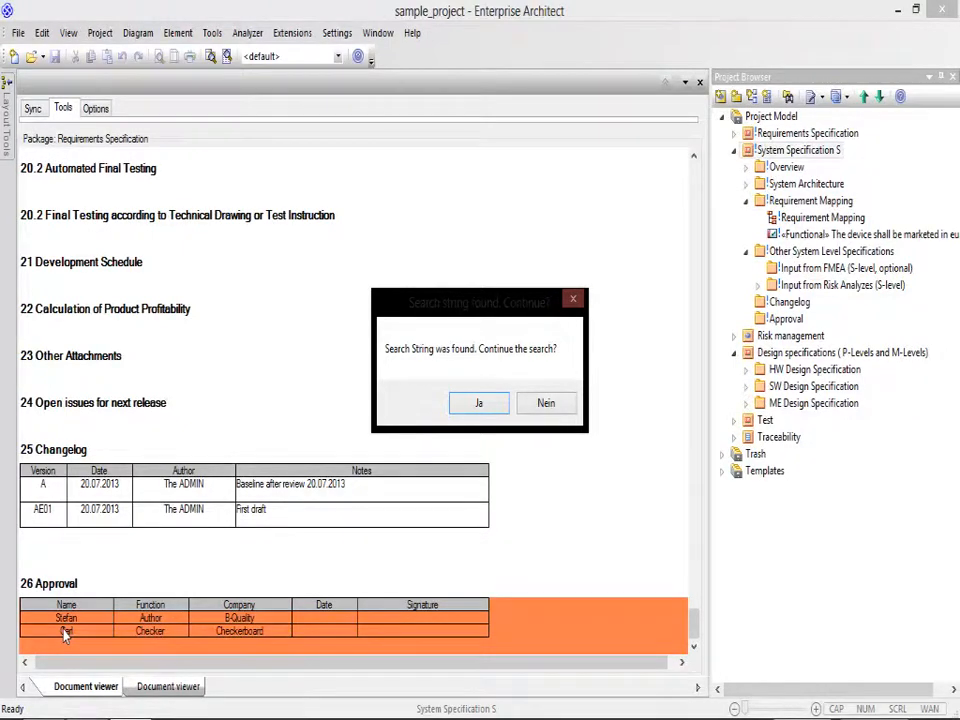
left_click(535, 405)
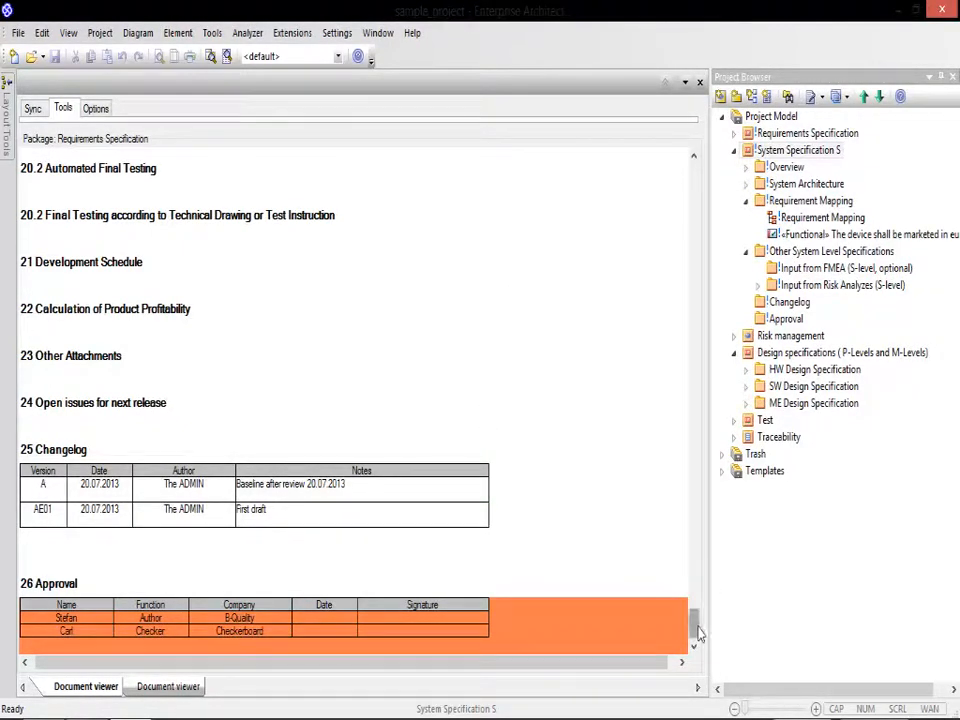
left_click_drag(698, 632, 697, 130)
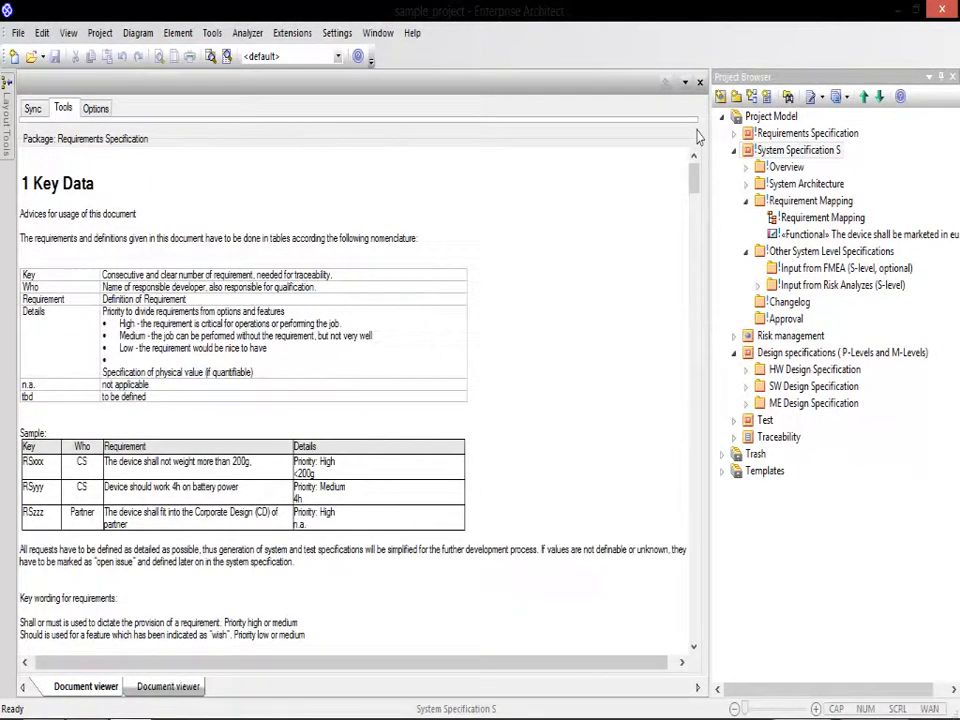